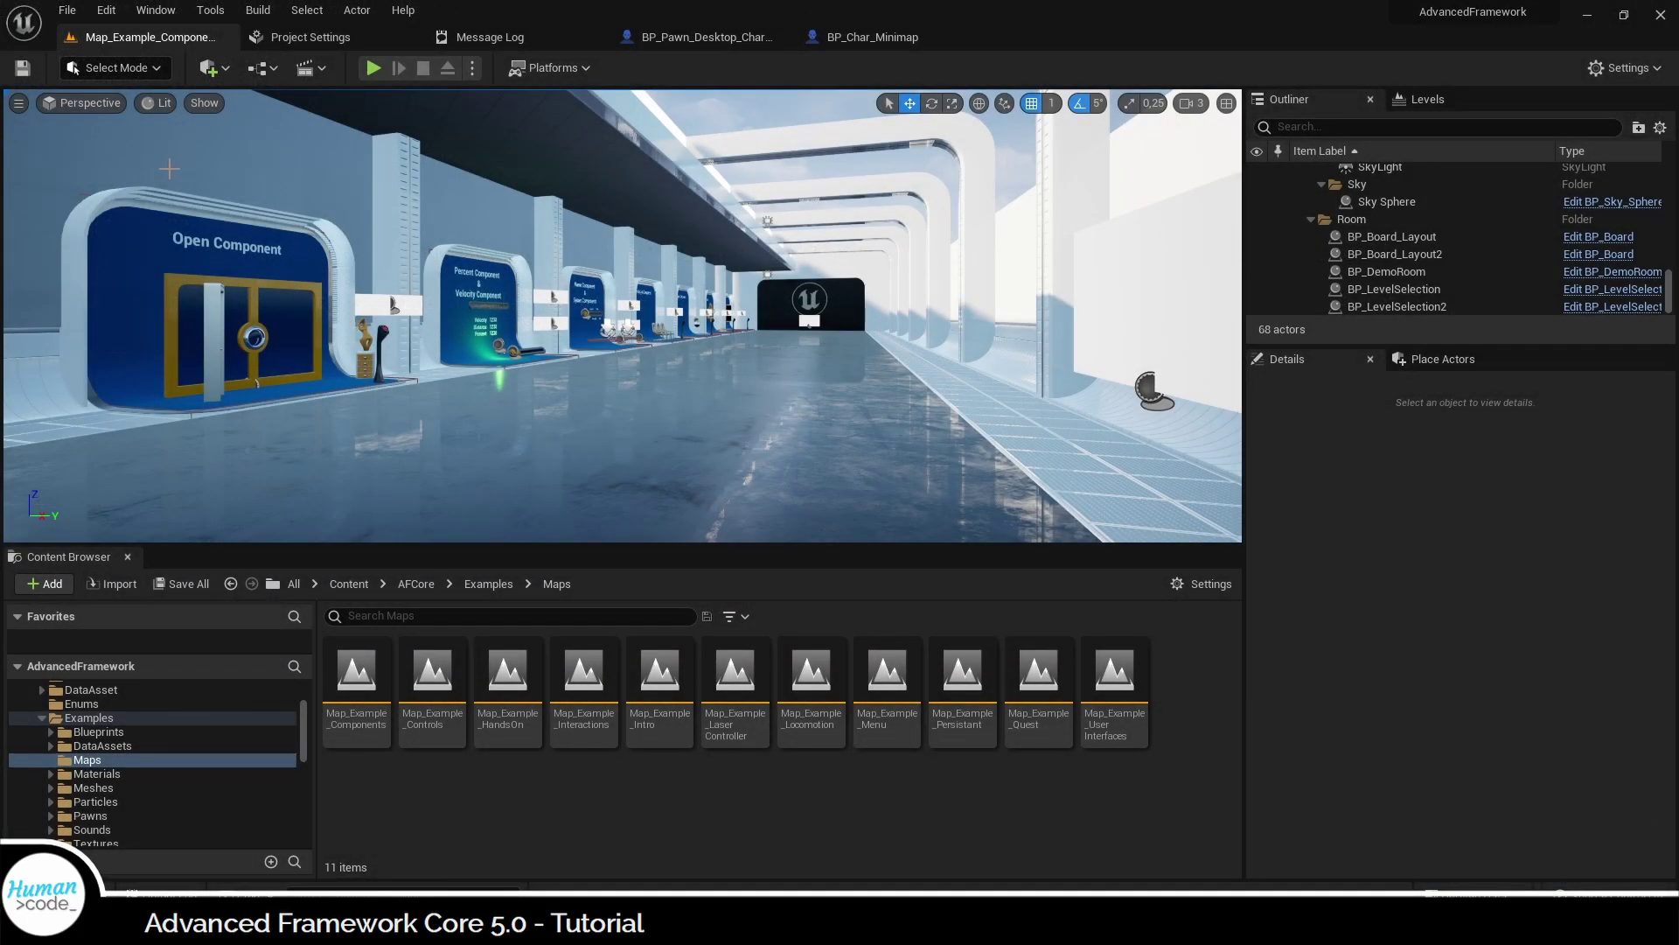
- Open Project Settings, filter by 'map', and scroll to the packaged-build map list
click(106, 10)
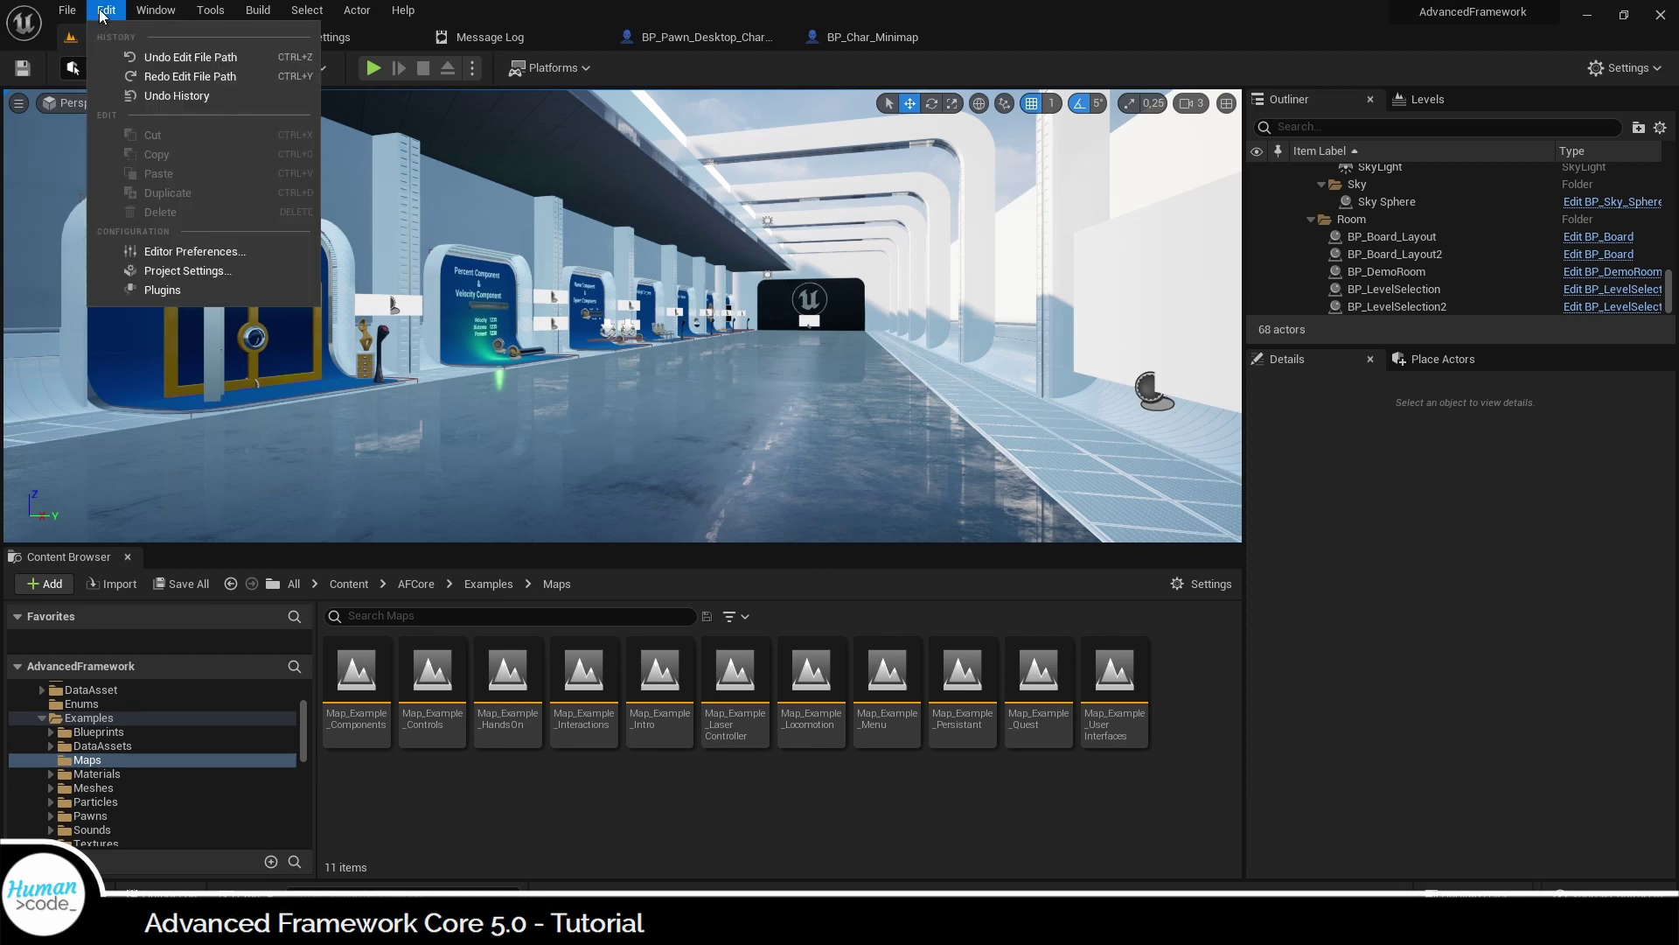
click(196, 270)
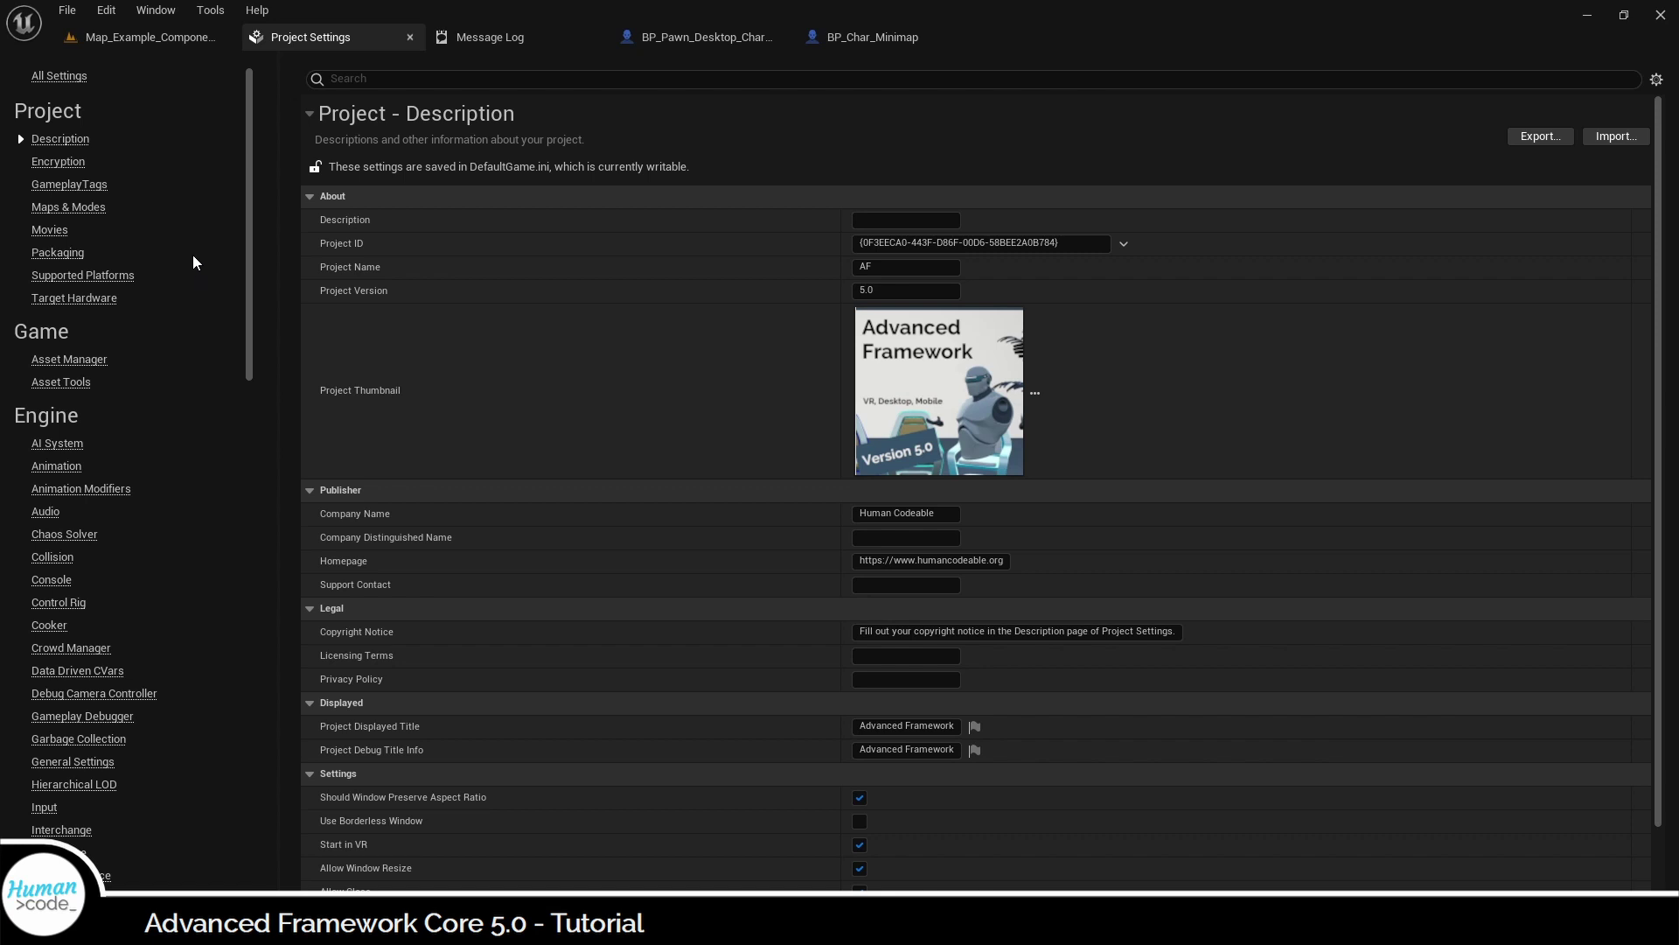
click(361, 80)
text(maps)
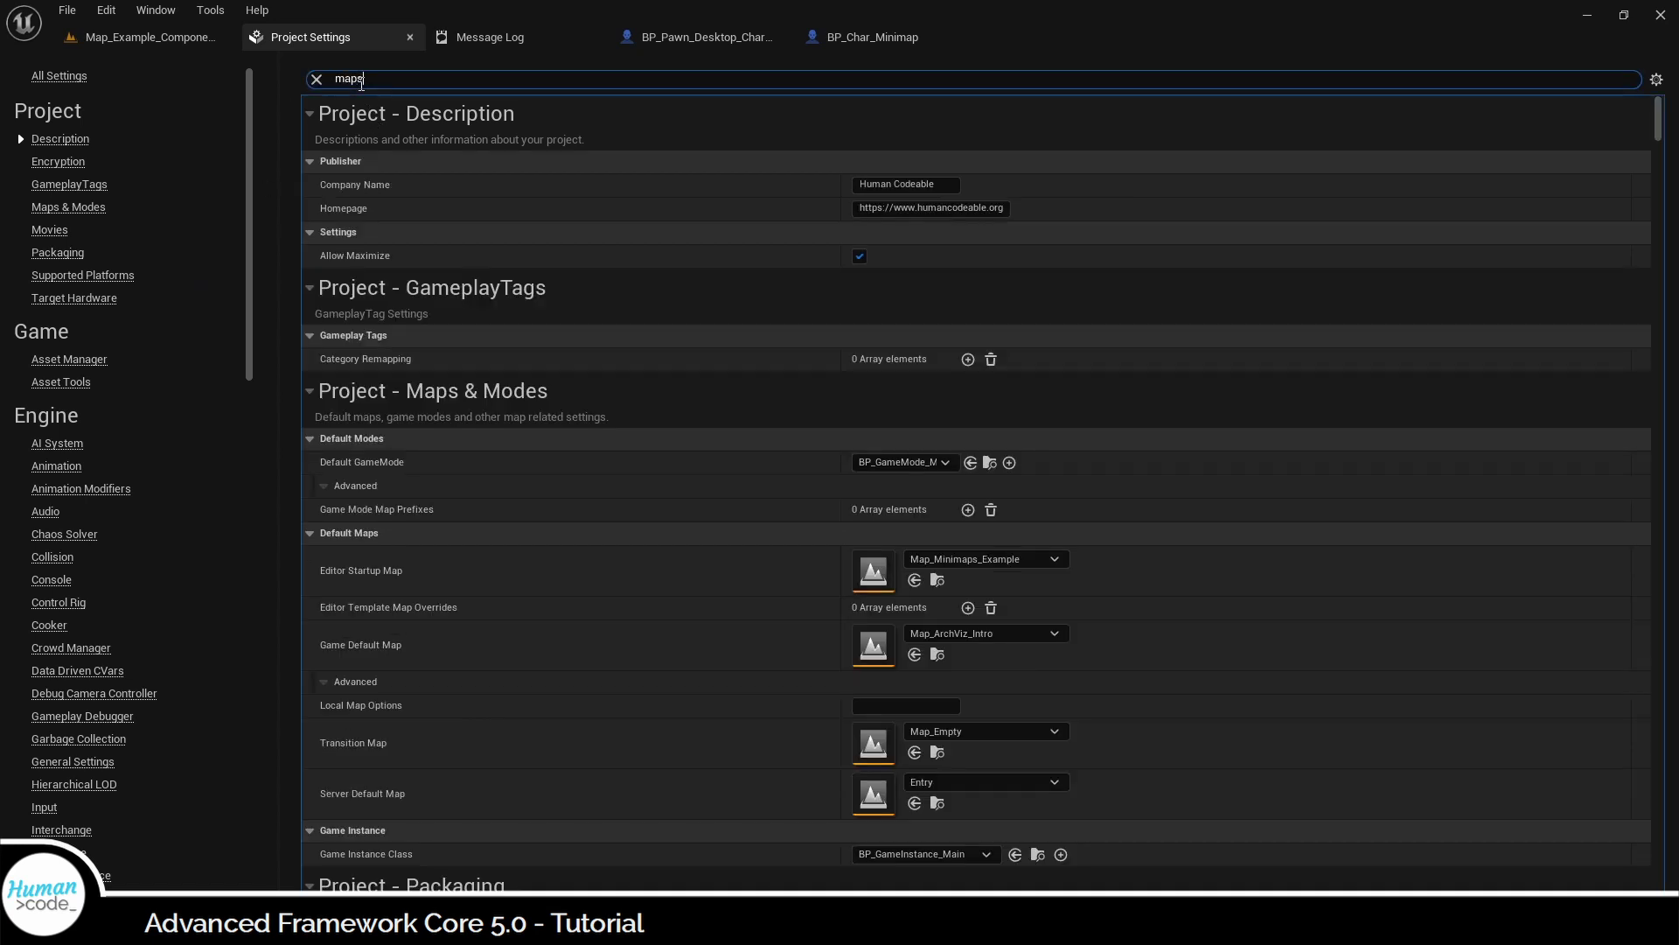
scroll(547, 705, down, 3)
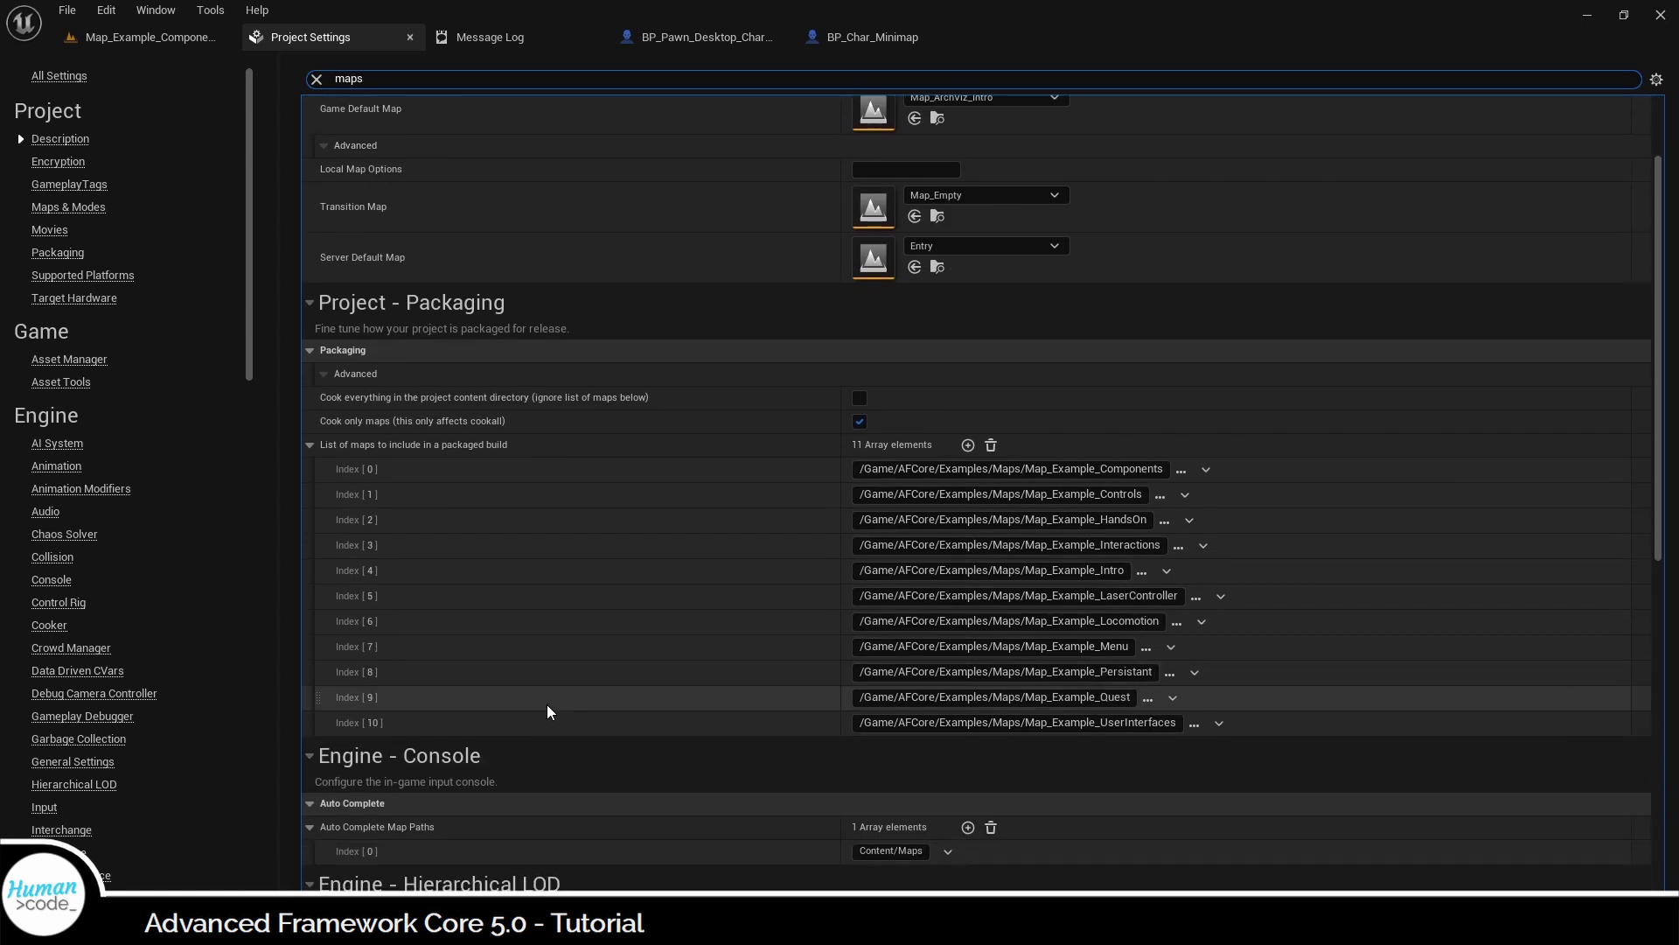
scroll(548, 705, down, 2)
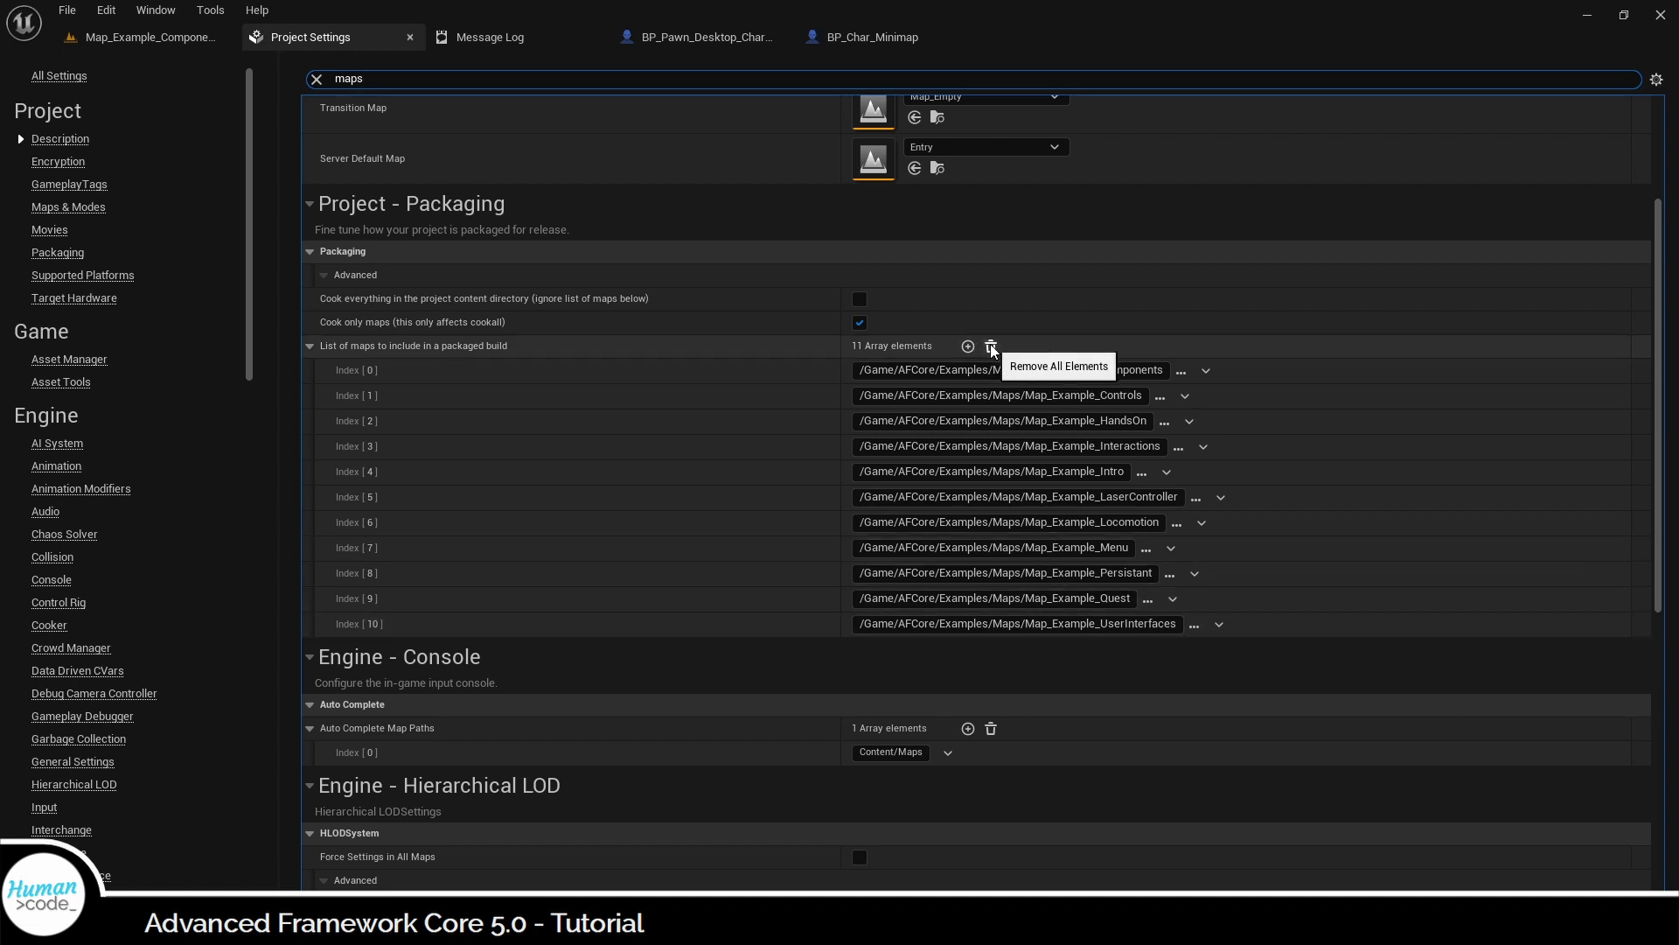
- Empty the packaged-build map list and add Map_ArchViz_Menu_Persistant as its first entry
click(991, 348)
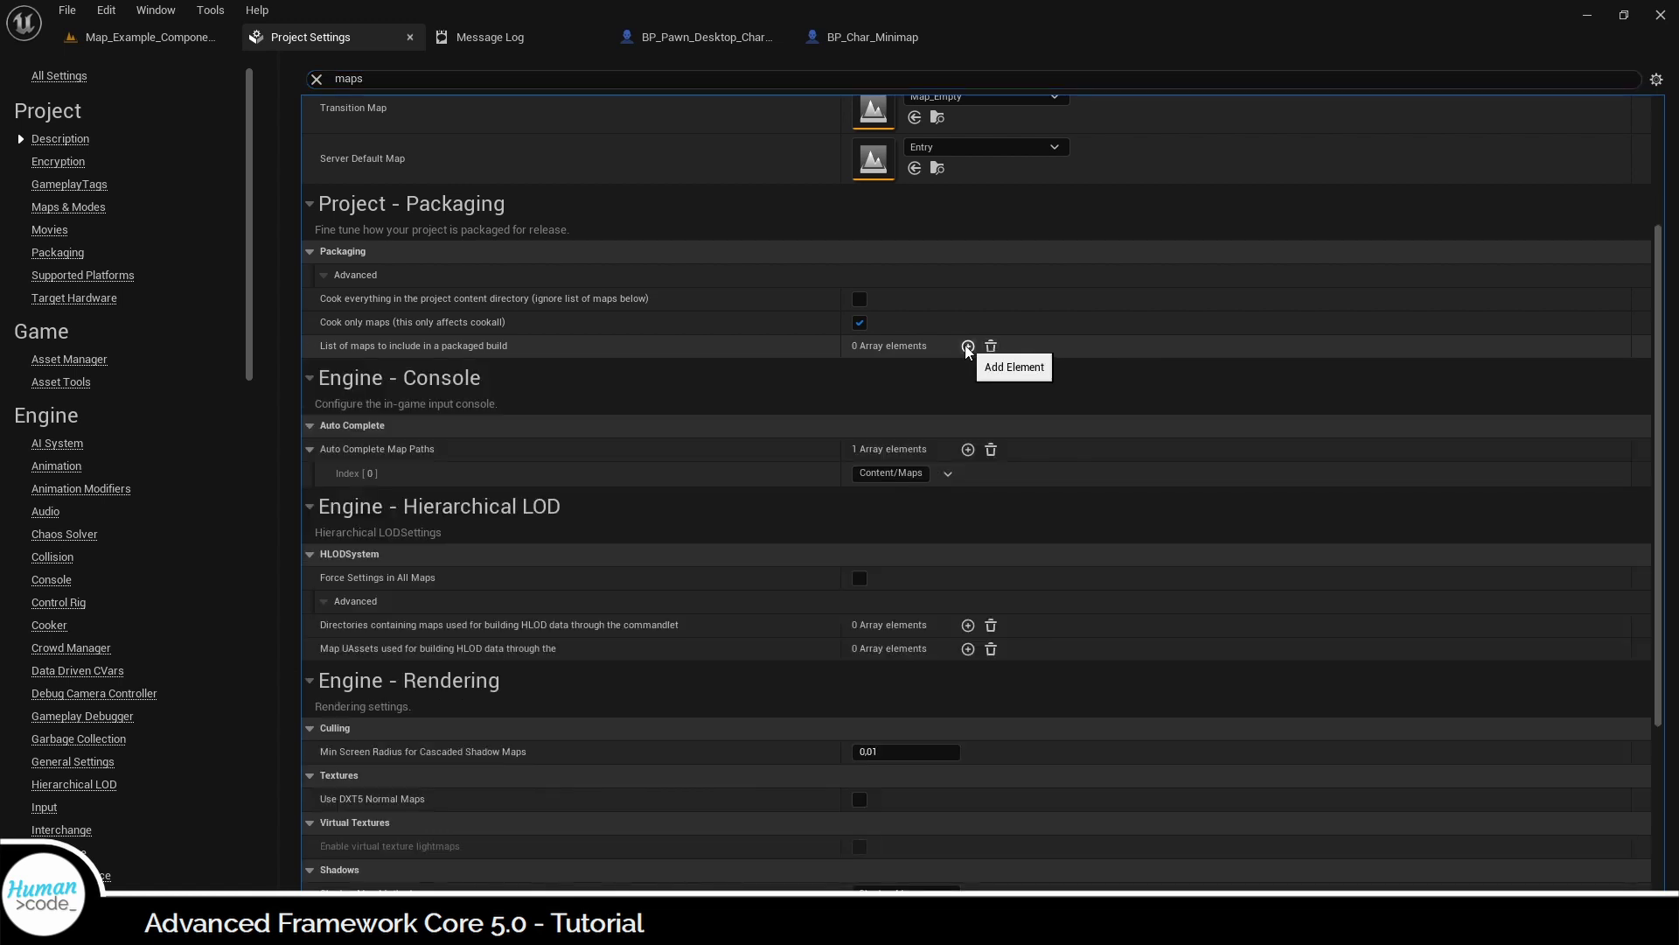
click(968, 346)
click(926, 374)
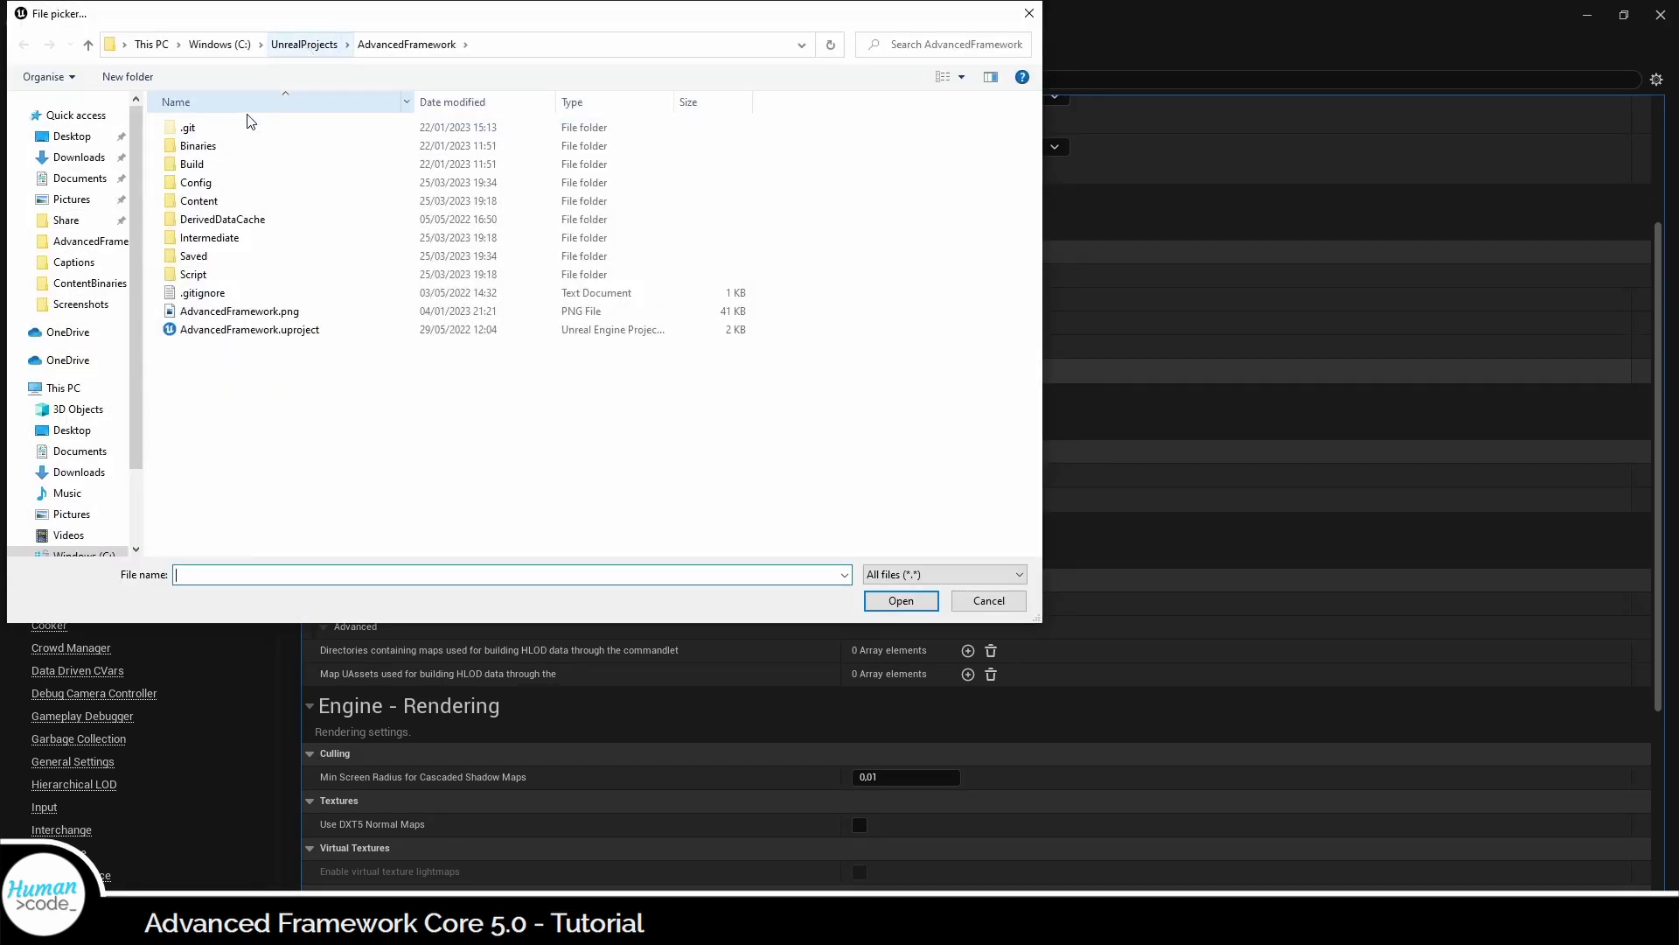
double_click(210, 201)
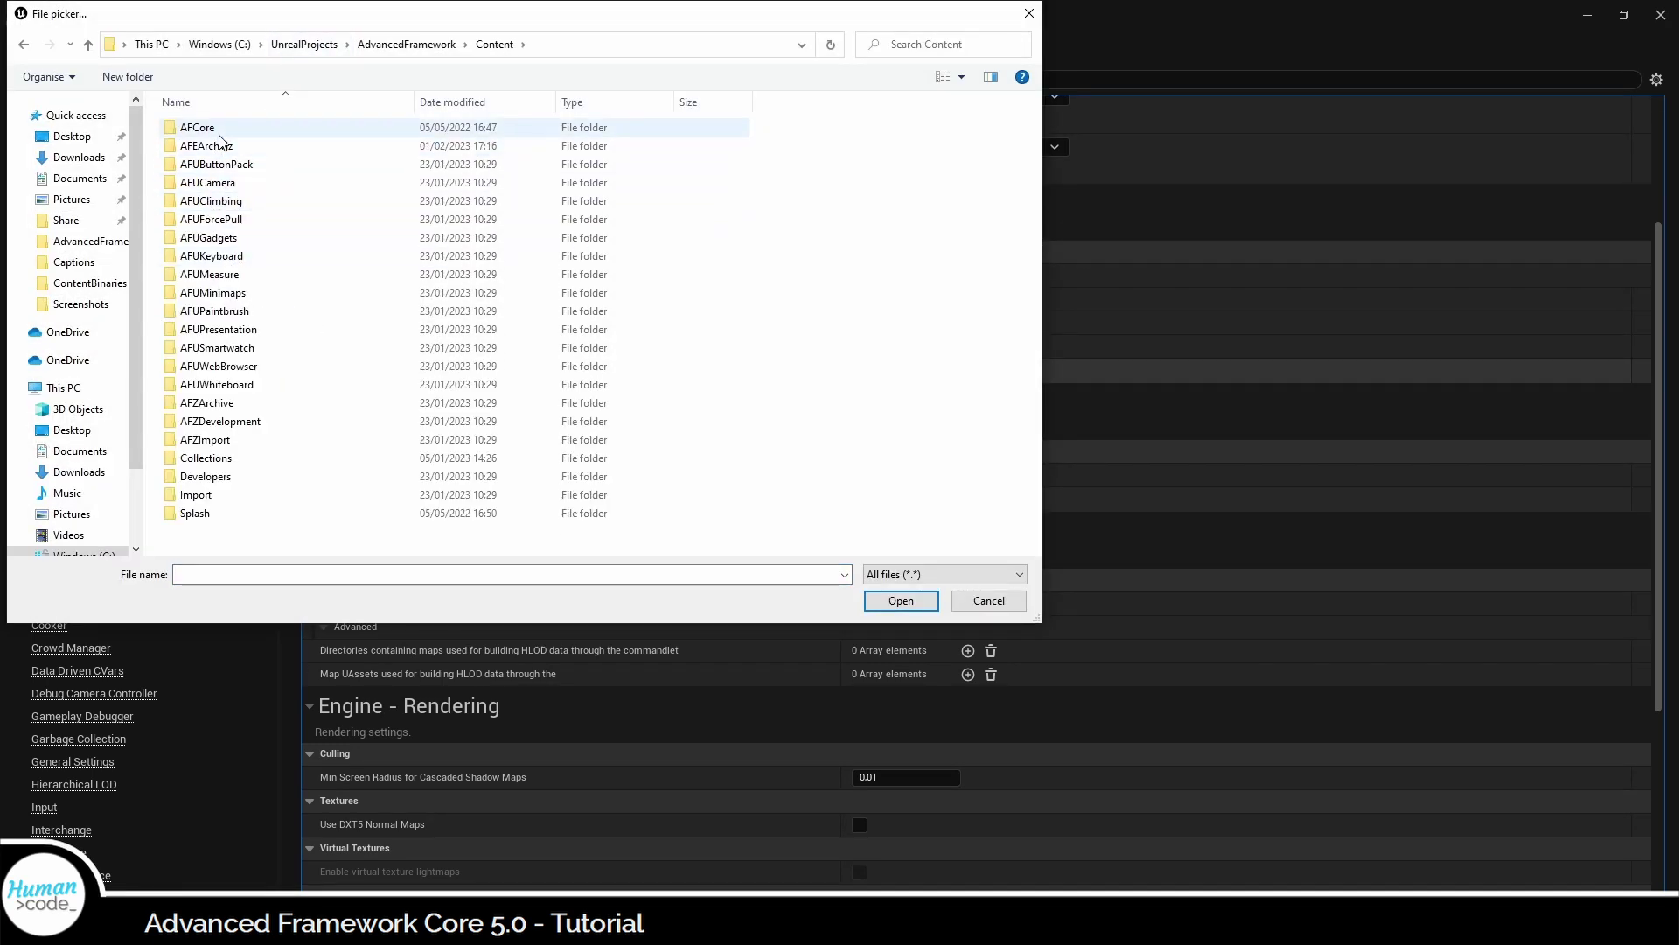
double_click(223, 146)
double_click(213, 201)
double_click(210, 201)
double_click(200, 202)
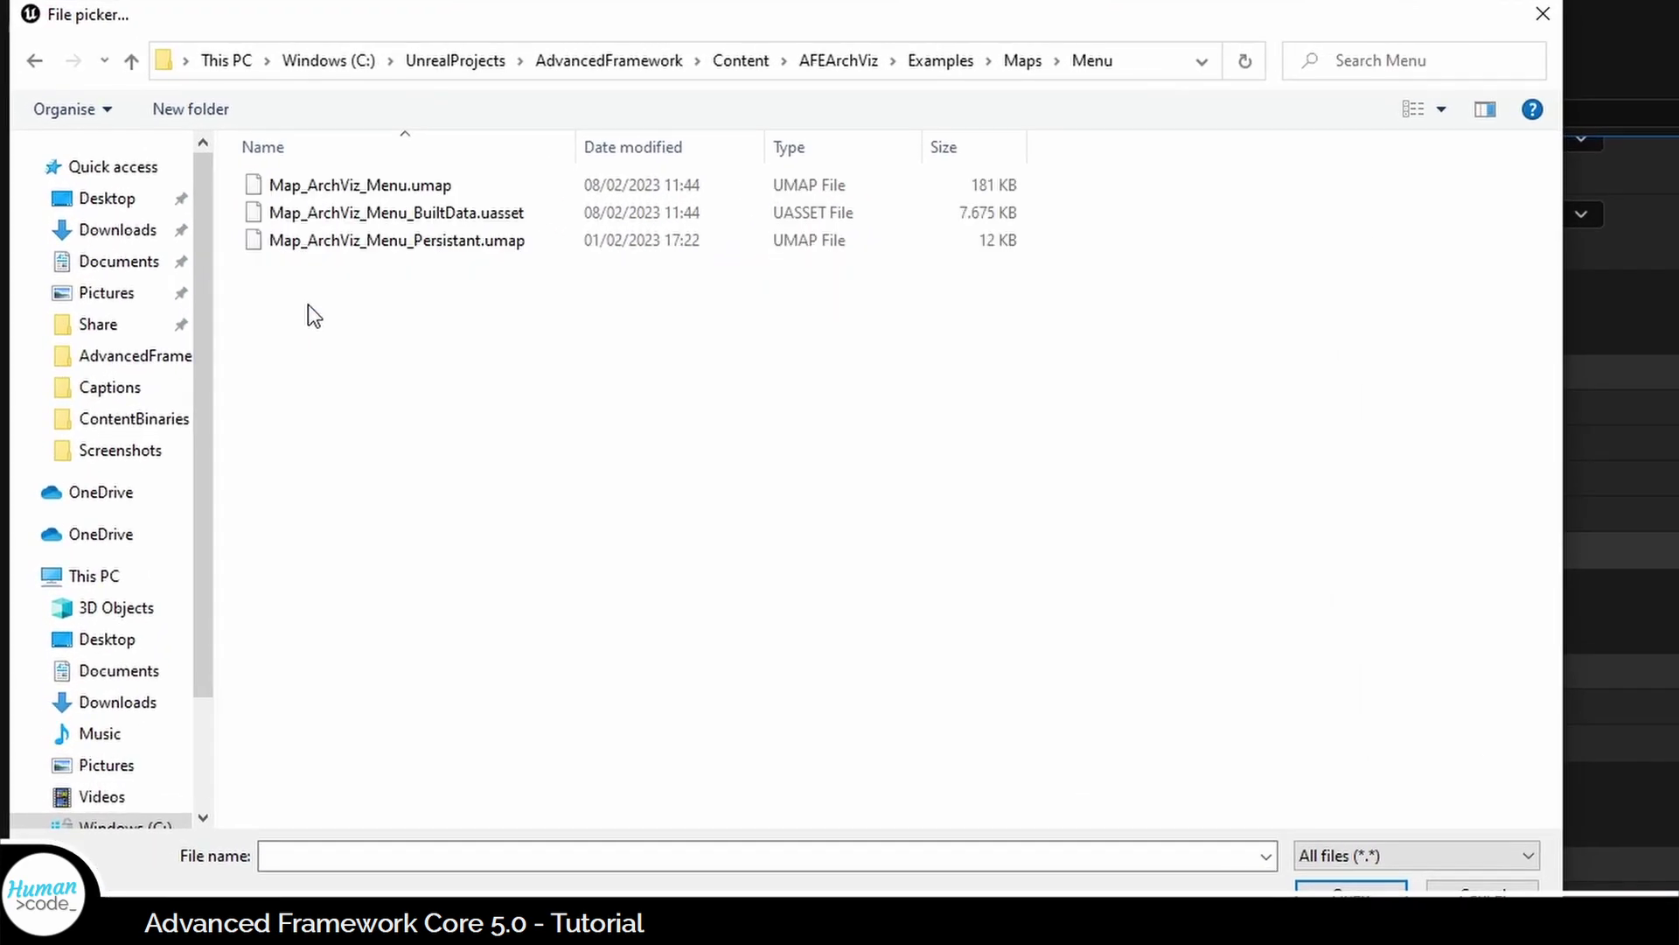
click(395, 243)
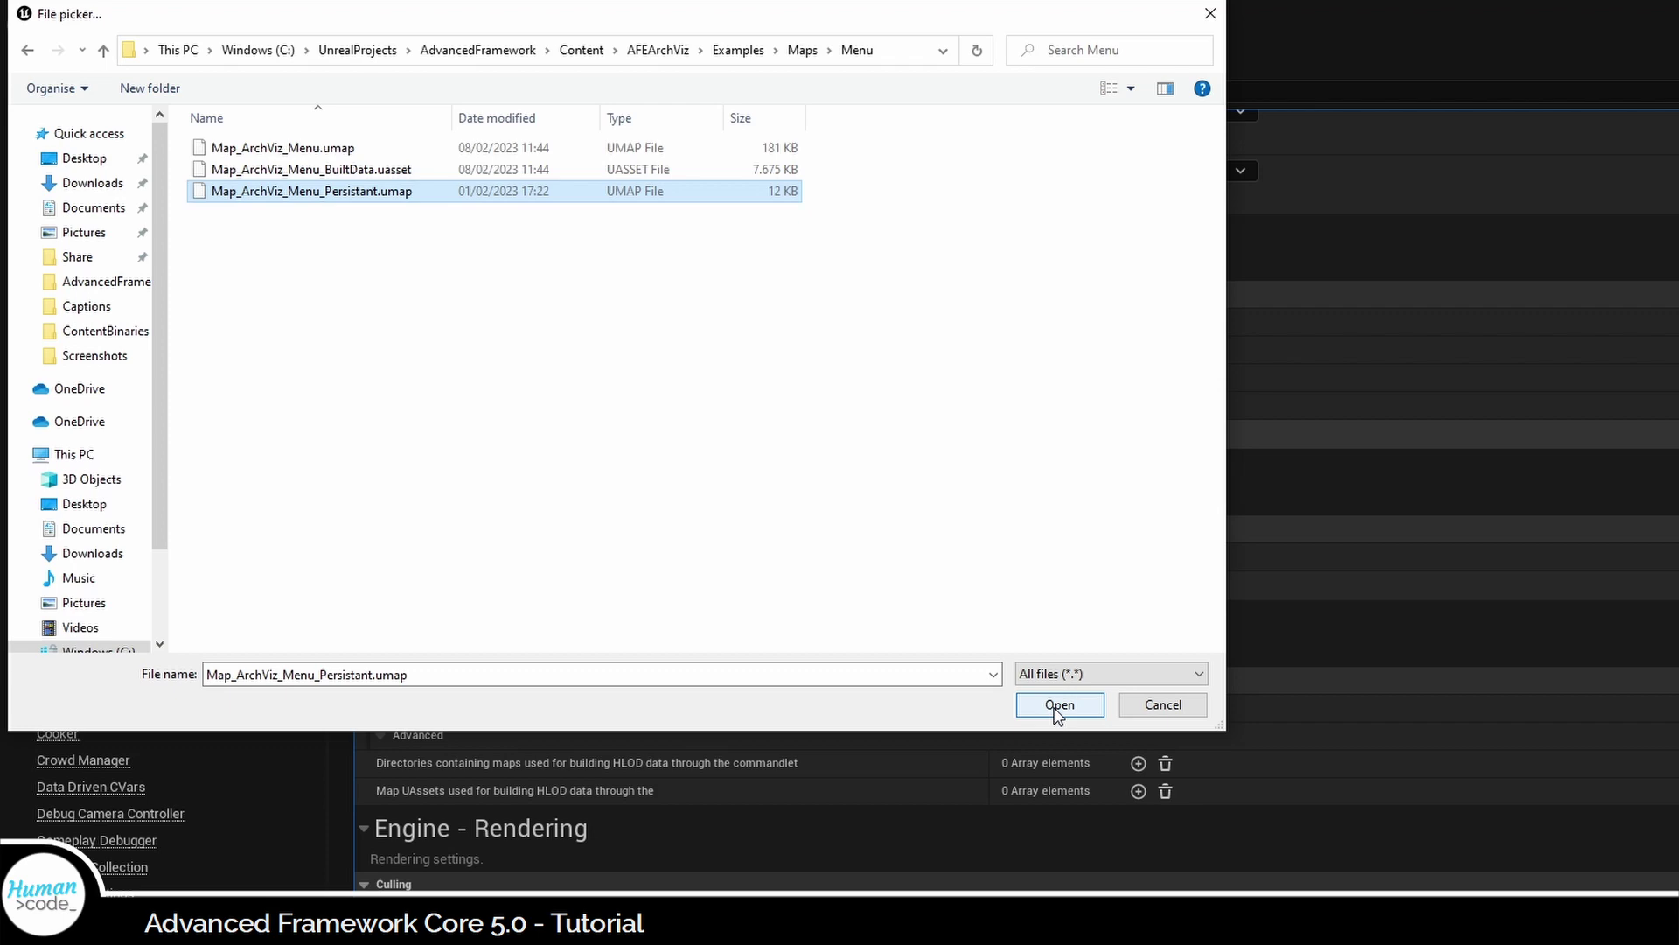
click(1059, 705)
- Add Map_ArchViz_G_Persistant from the Gallery folder as the second packaged map
click(1475, 436)
click(802, 50)
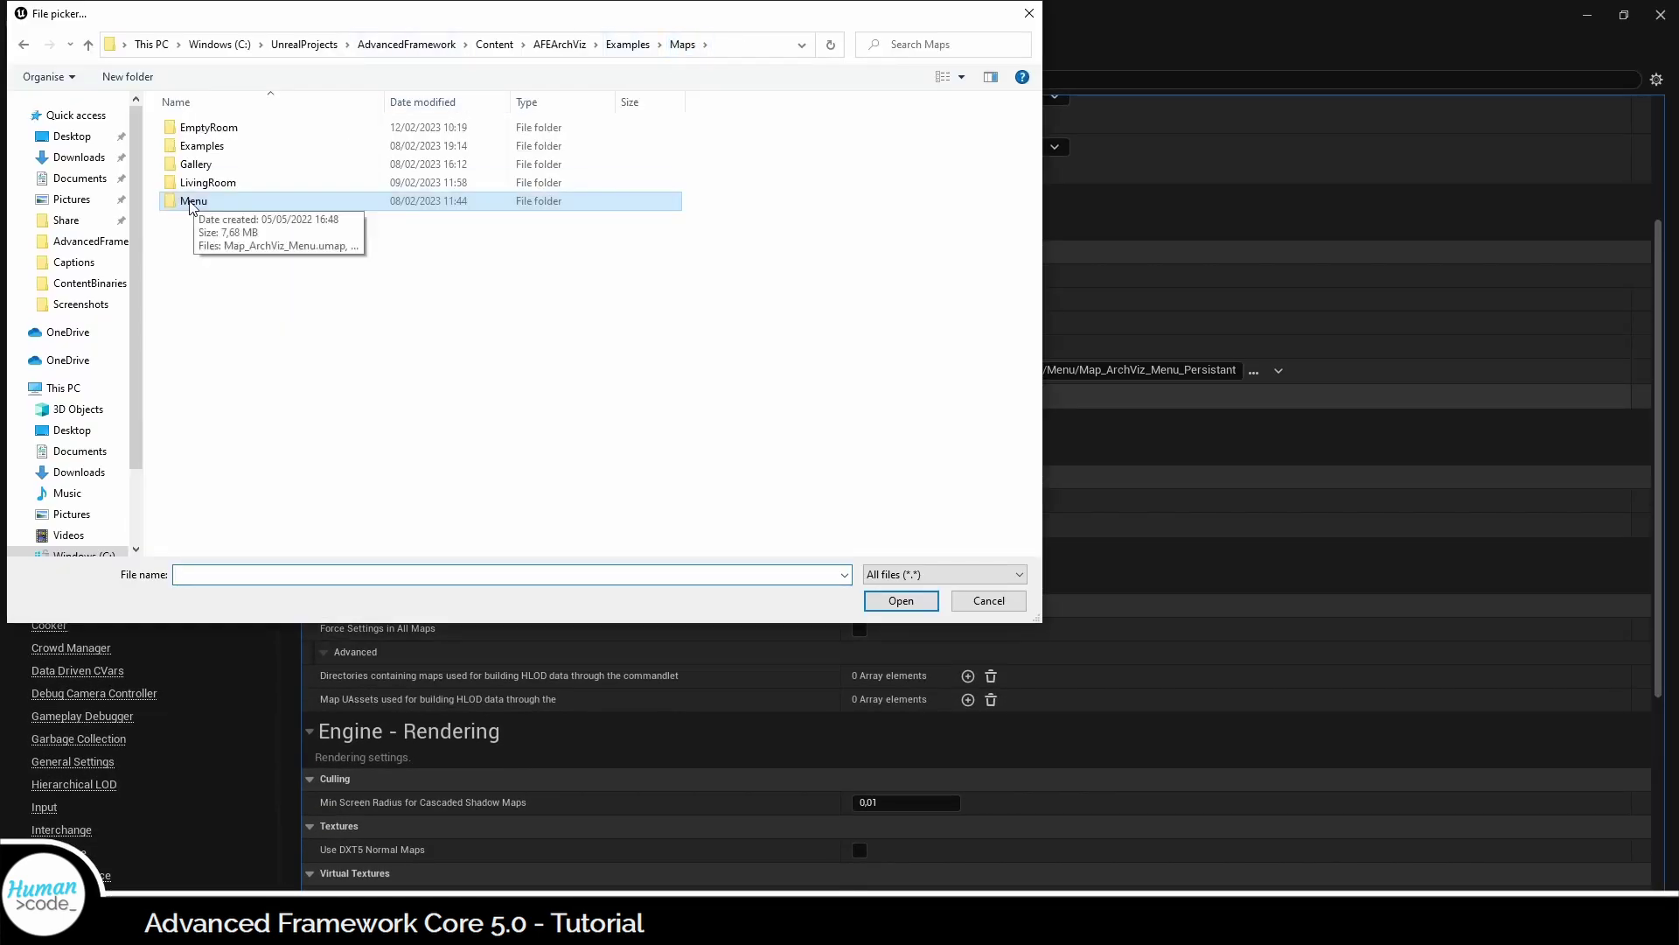
double_click(196, 164)
click(209, 165)
click(901, 600)
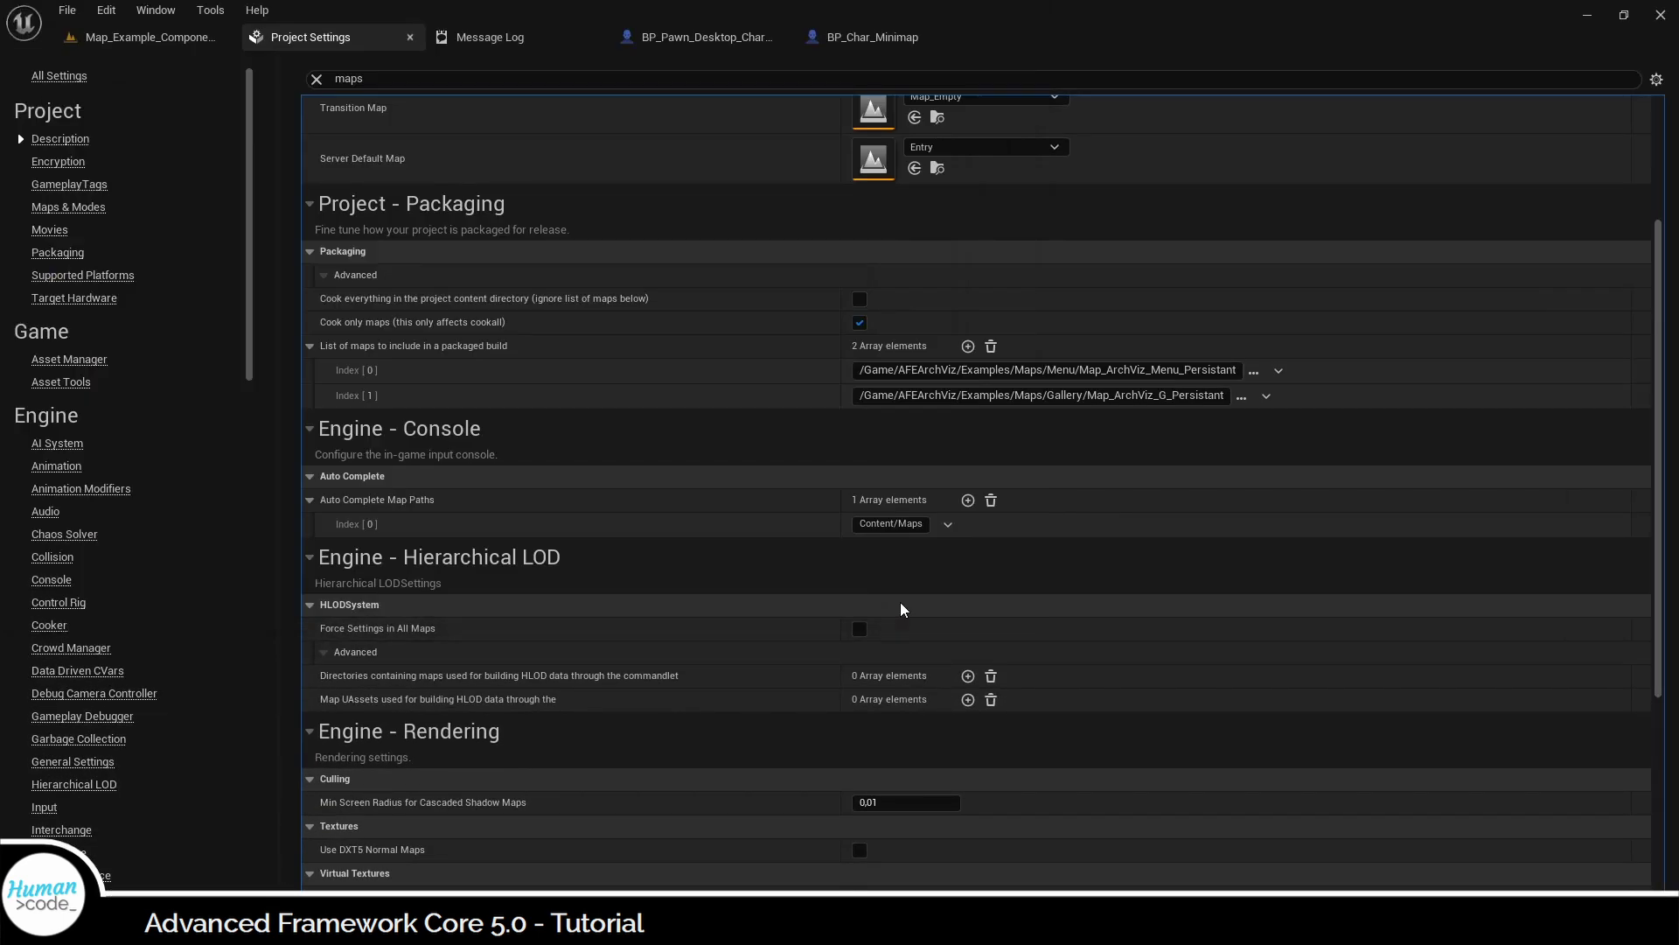
- Search the settings for 'asse' and review the Asset Manager's Primary Asset Types to Scan
click(317, 79)
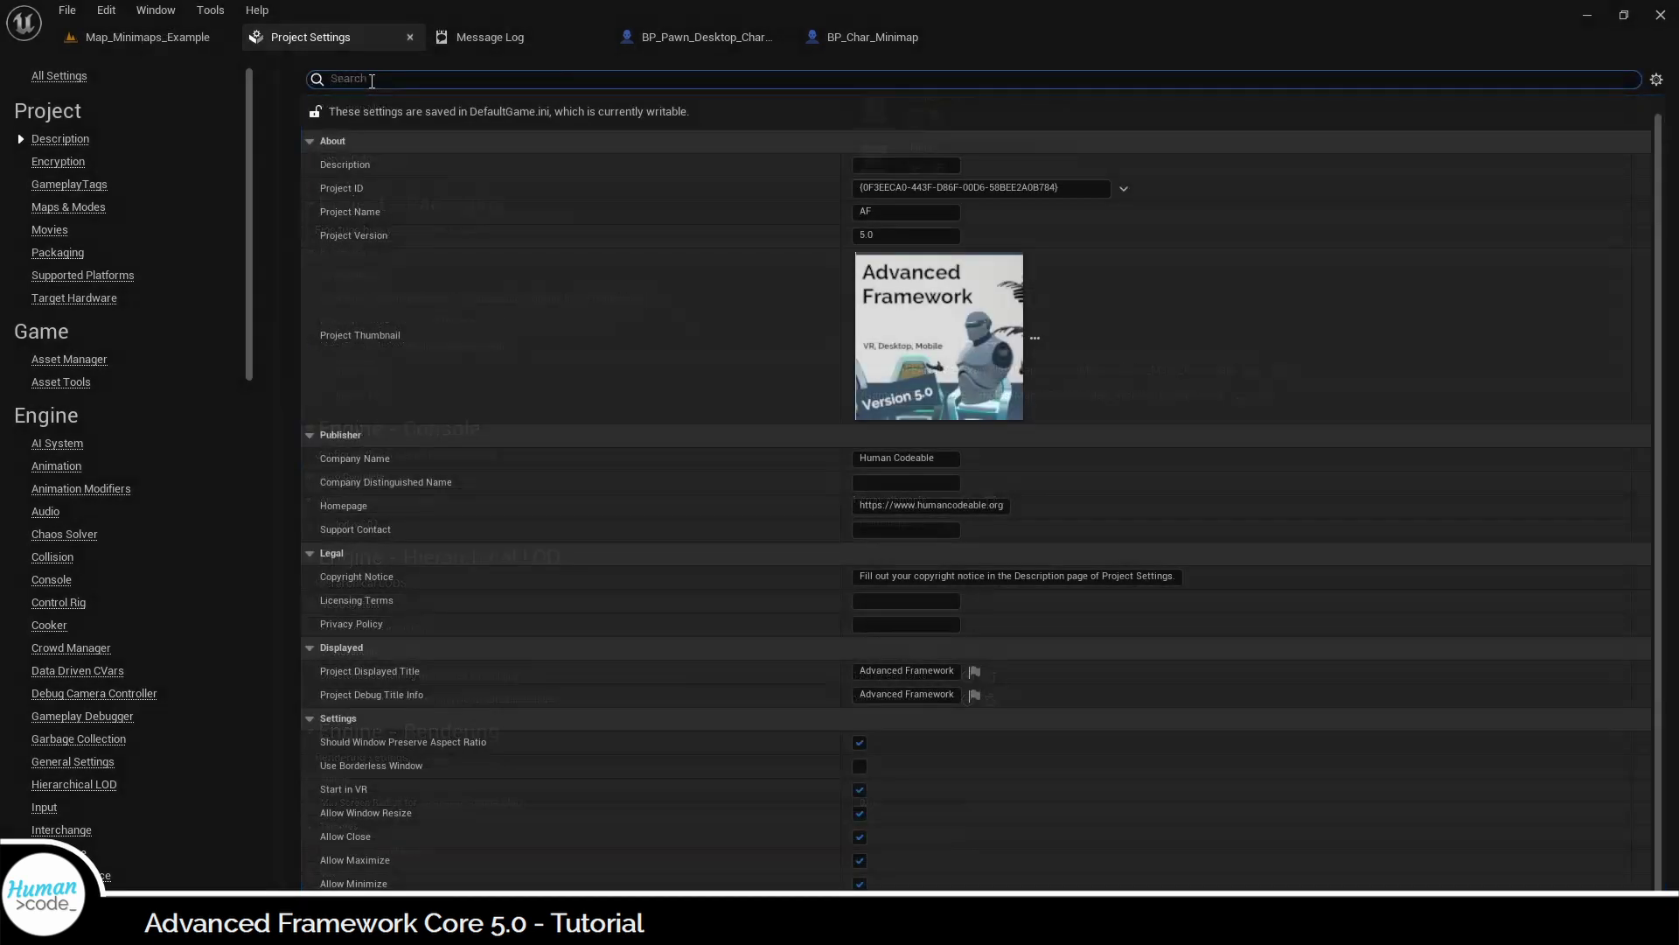
text(asse)
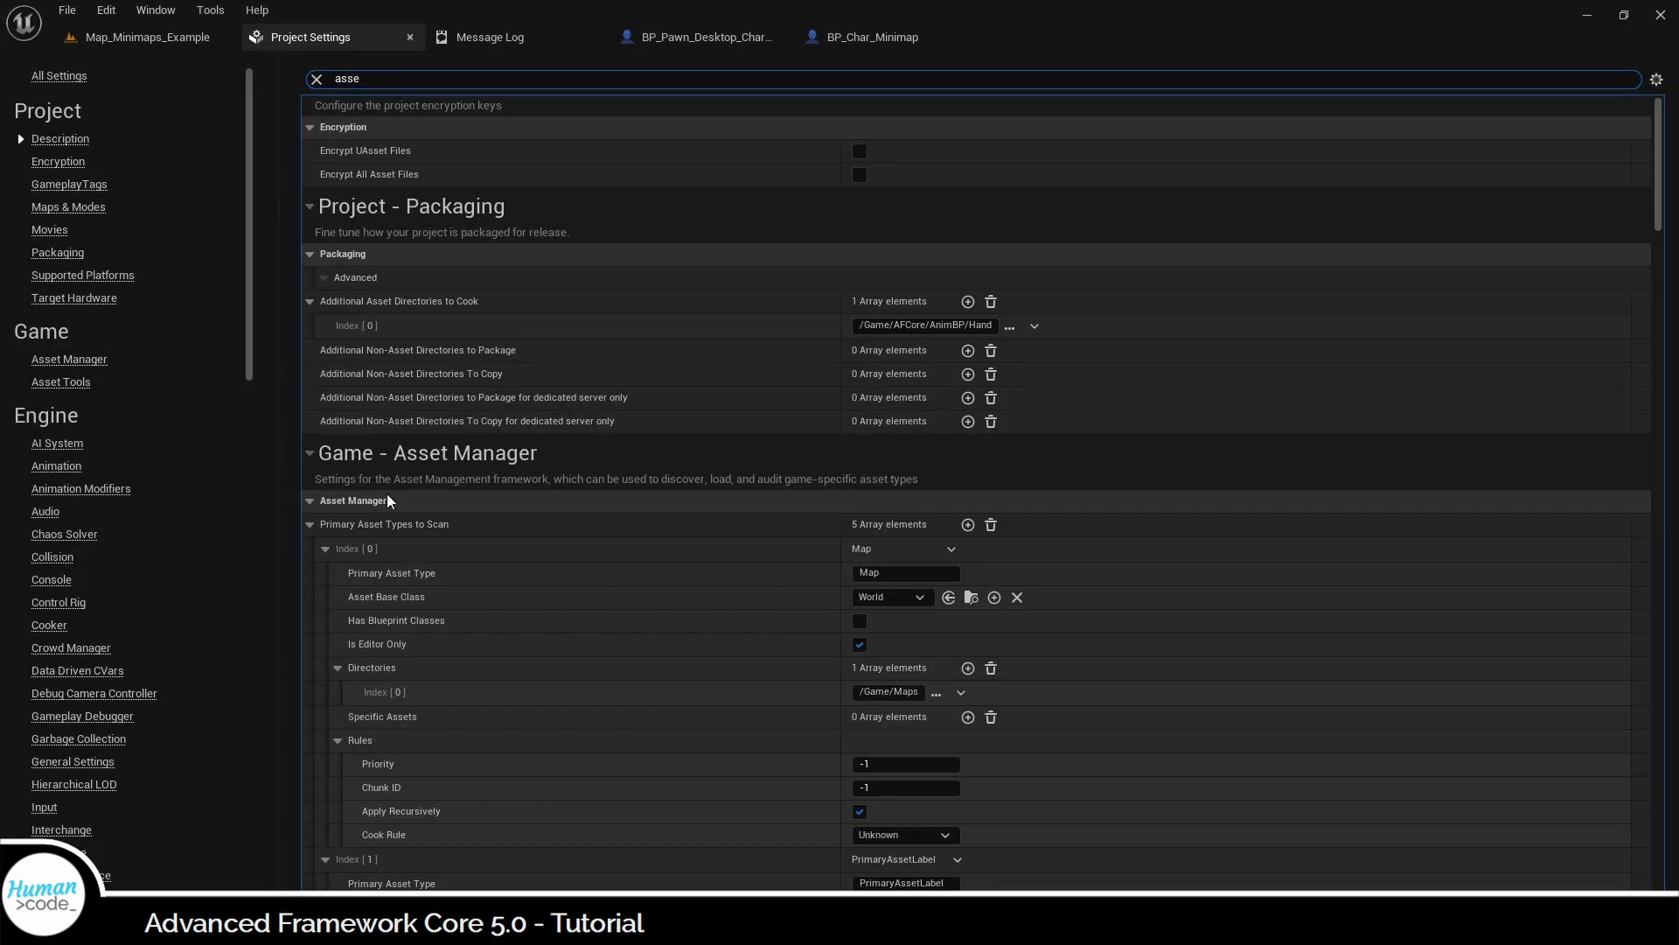
scroll(716, 573, down, 3)
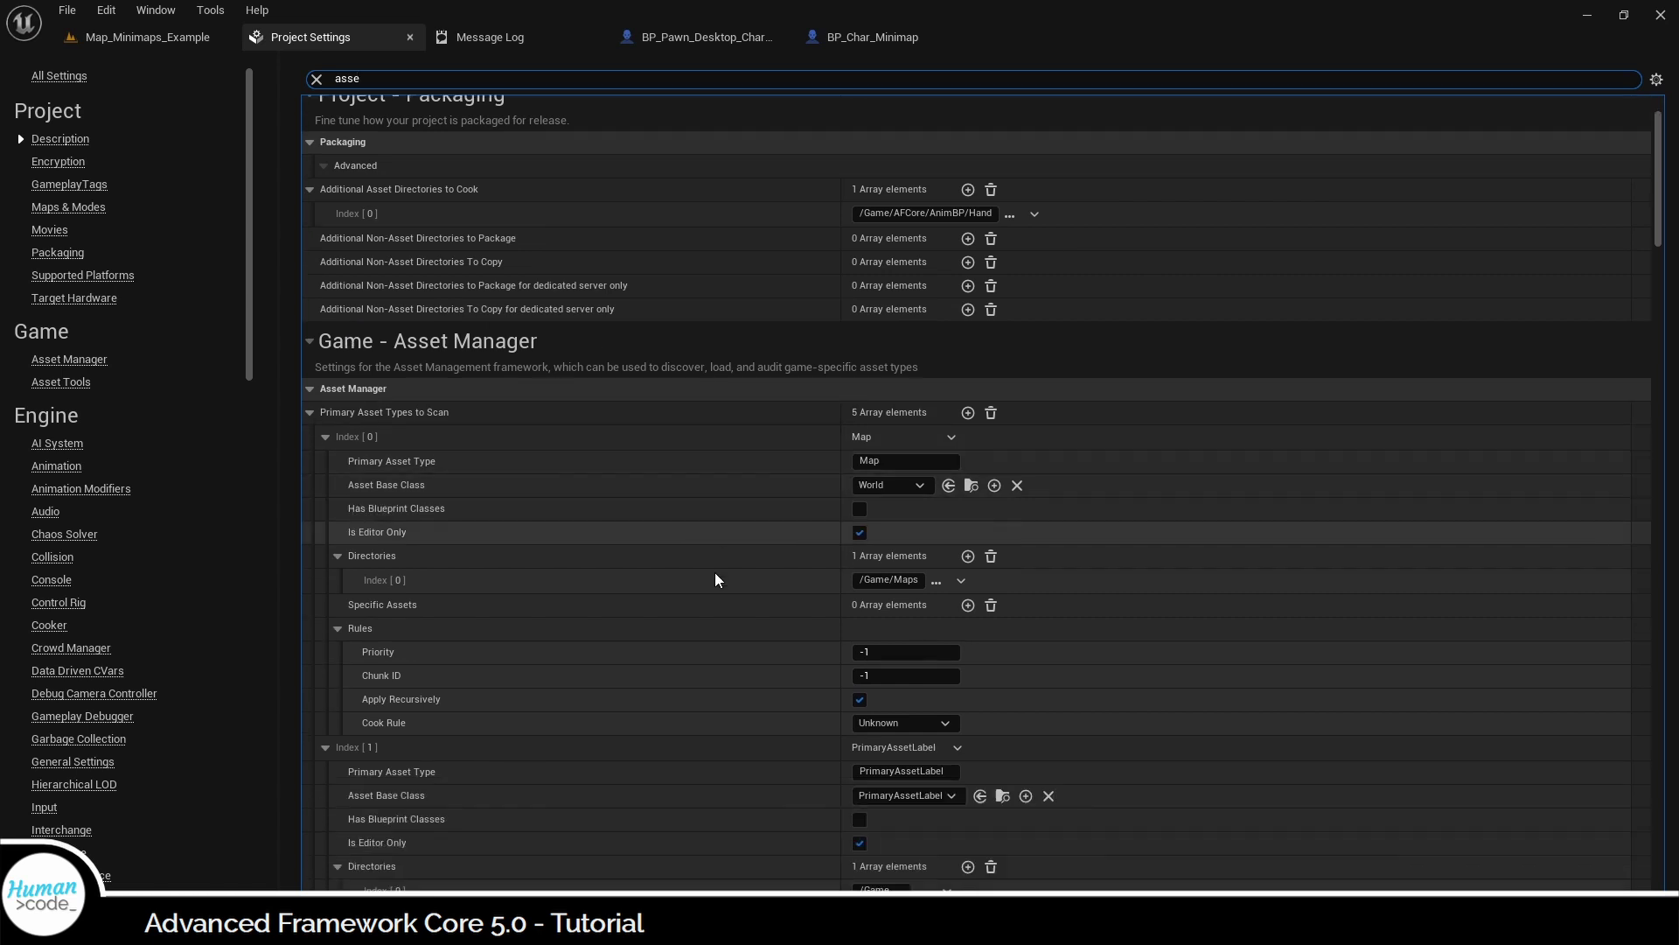
scroll(715, 574, down, 9)
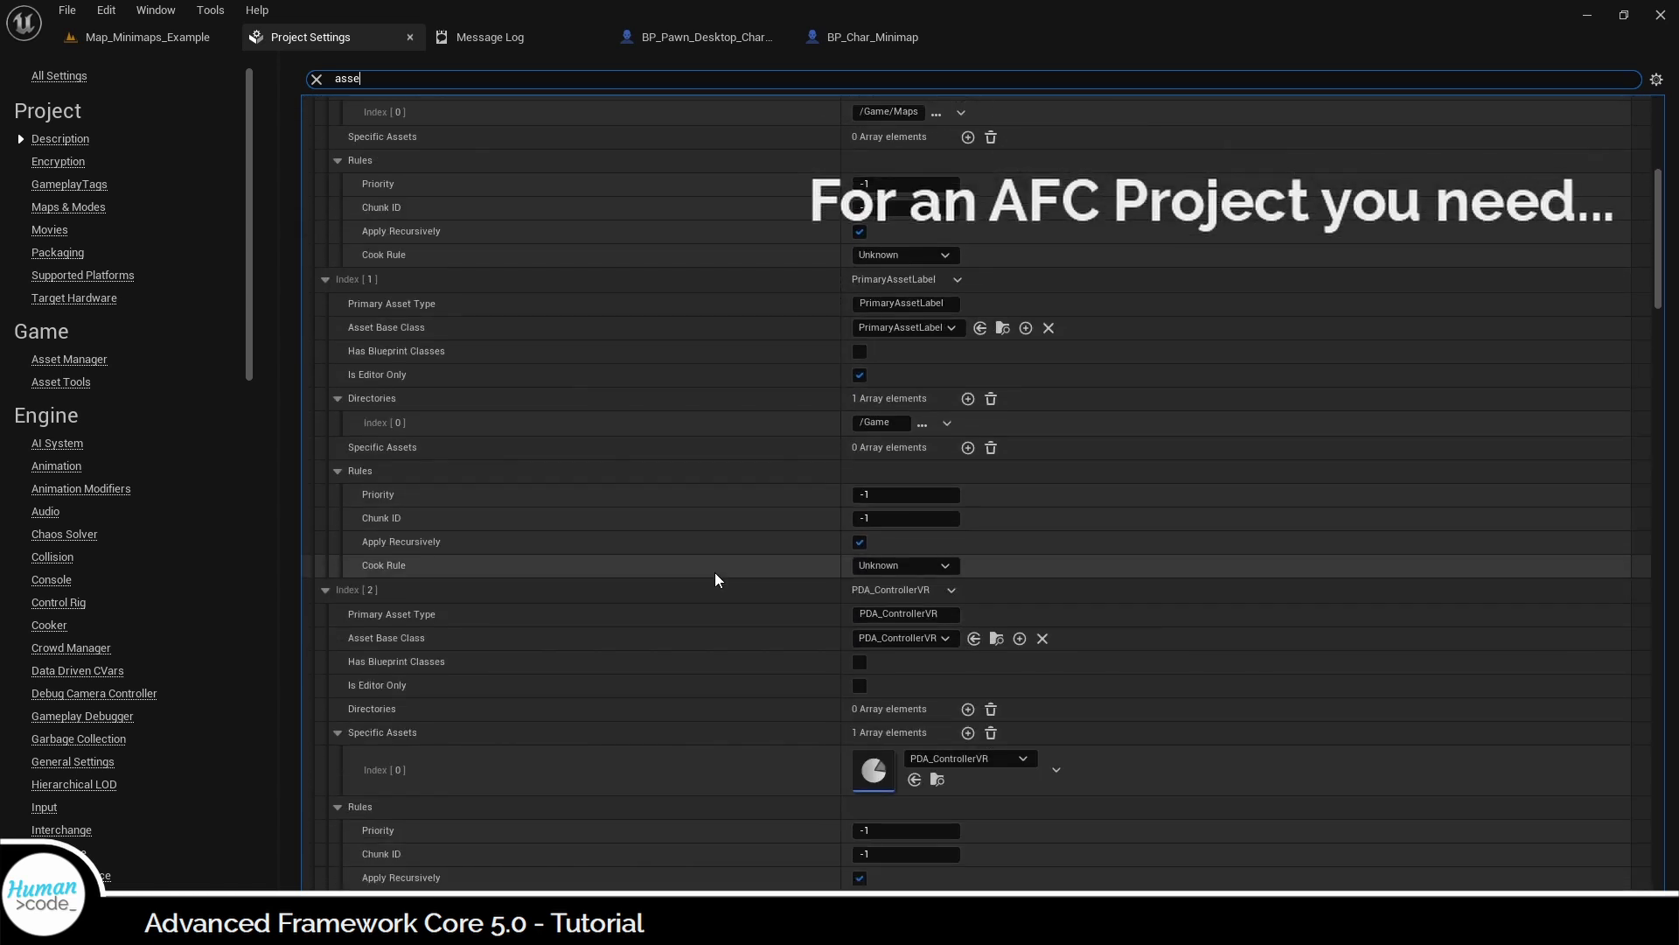
scroll(716, 580, down, 3)
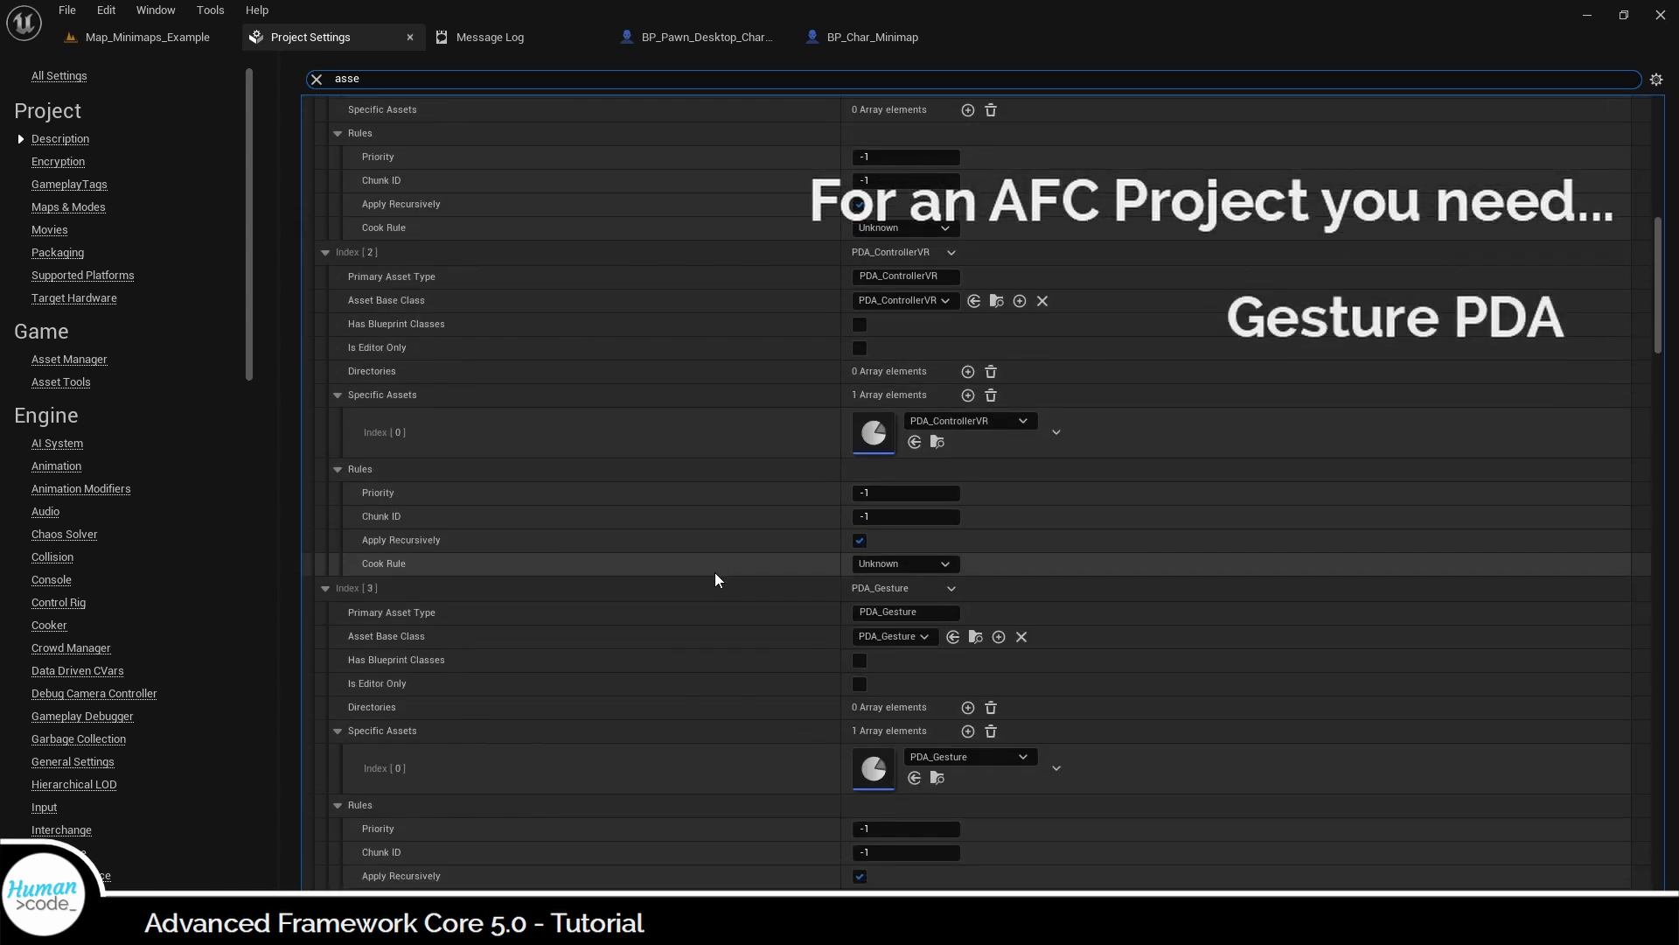
scroll(716, 580, down, 4)
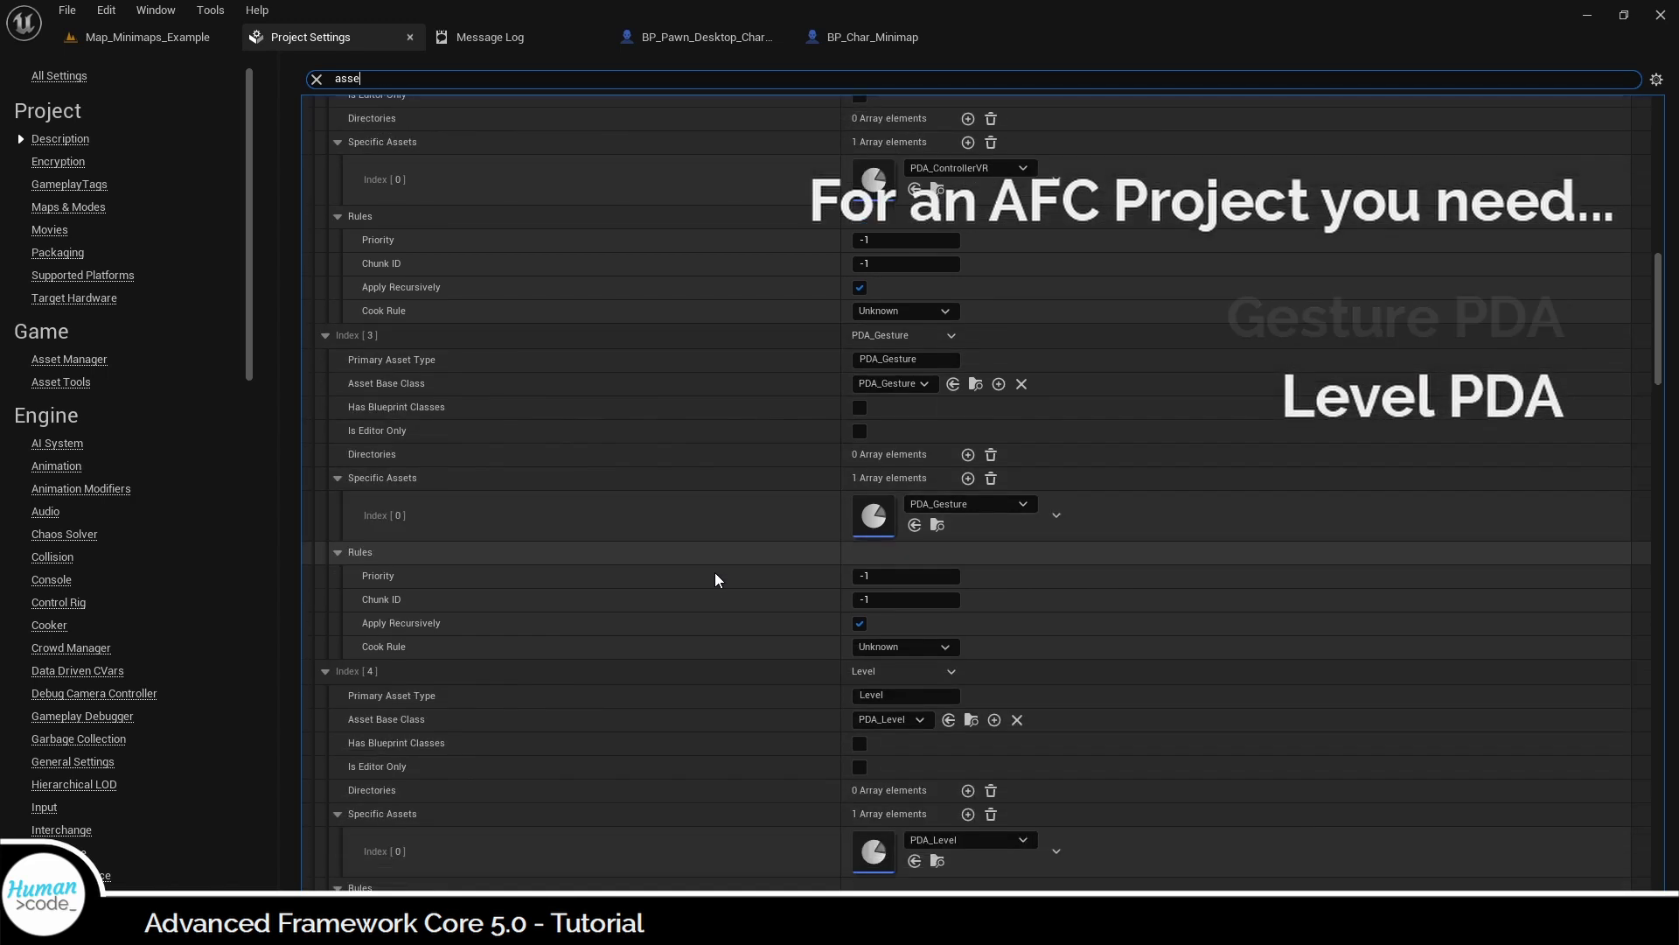
scroll(715, 579, down, 4)
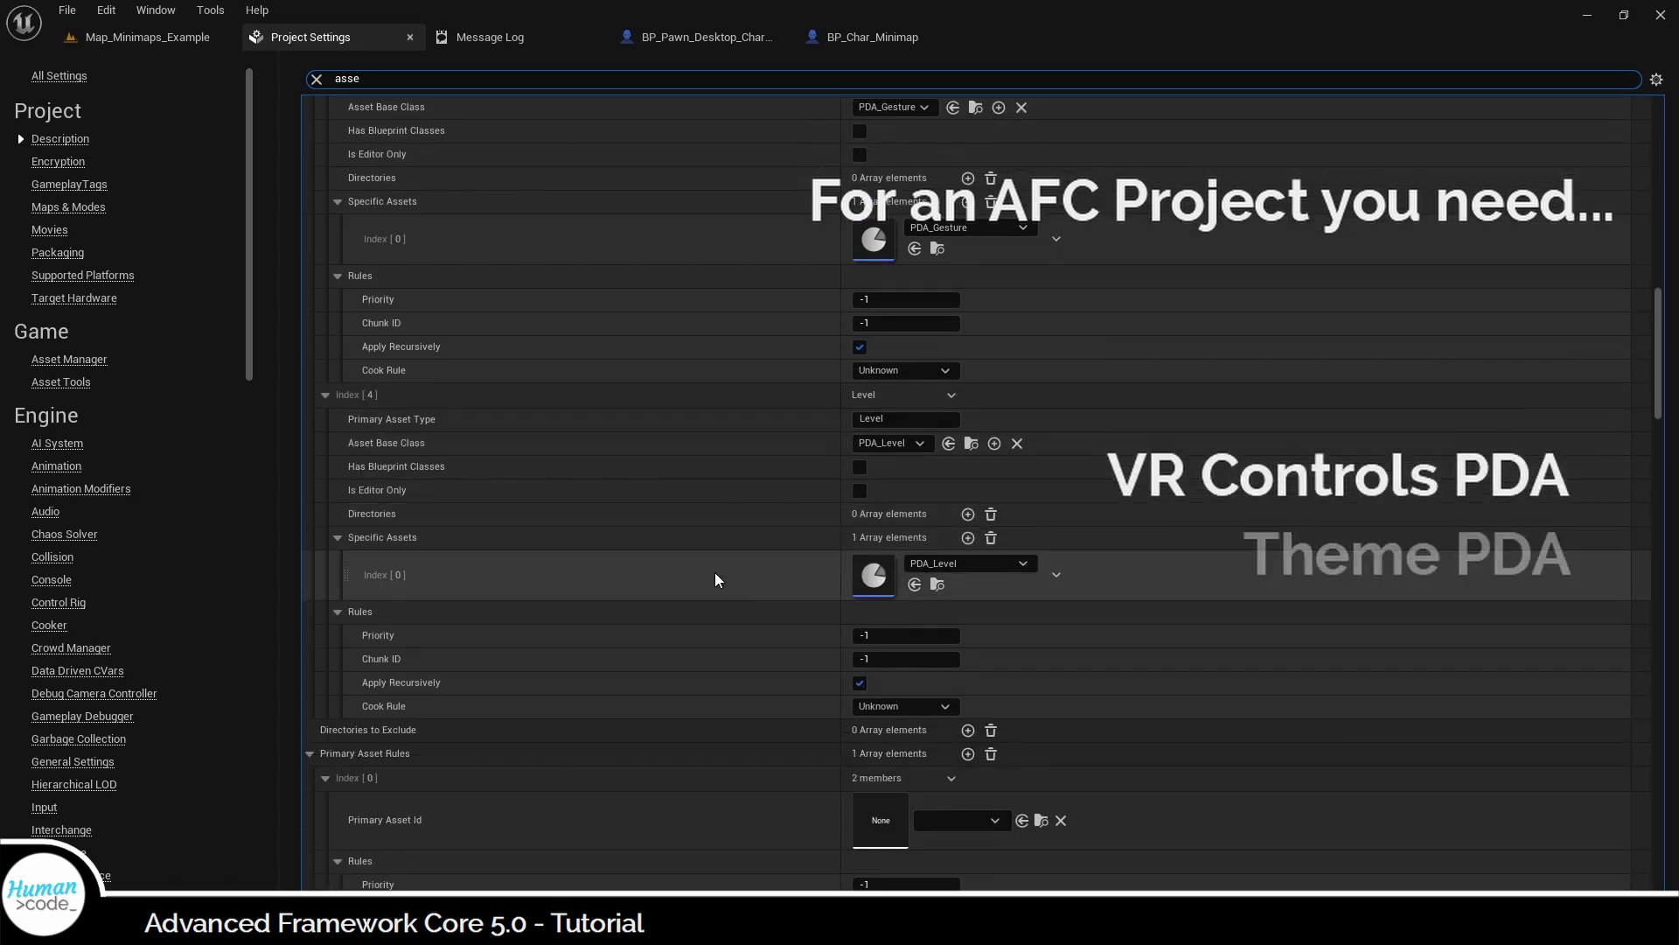
scroll(715, 580, down, 2)
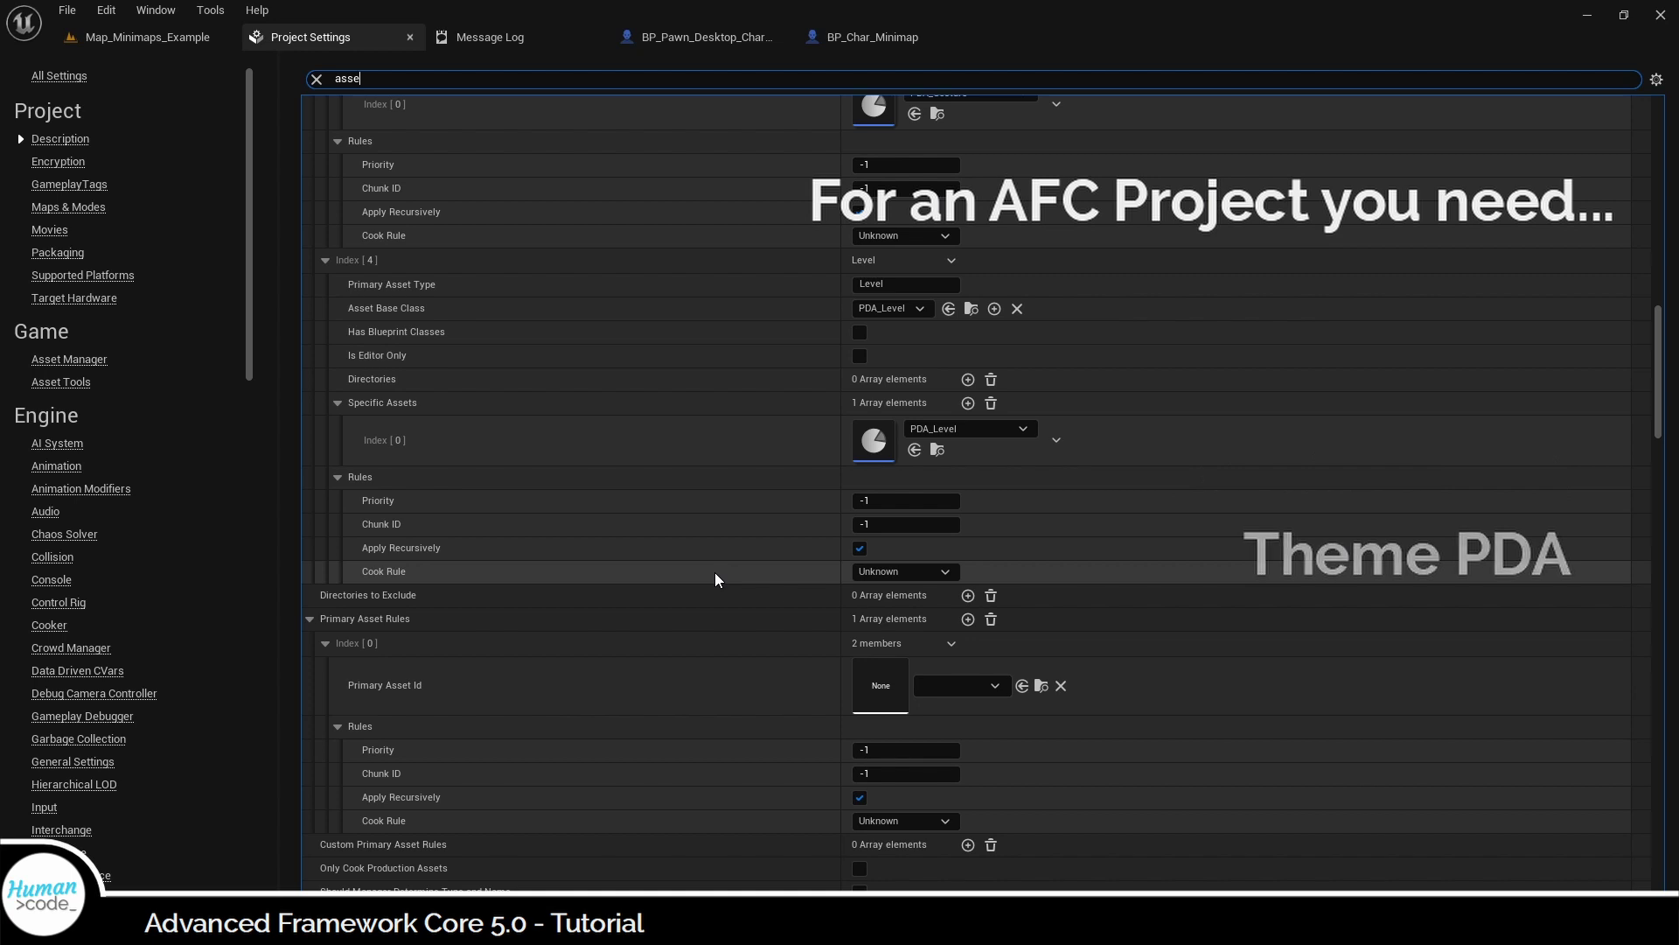
scroll(715, 580, down, 2)
scroll(715, 573, up, 5)
scroll(716, 579, up, 11)
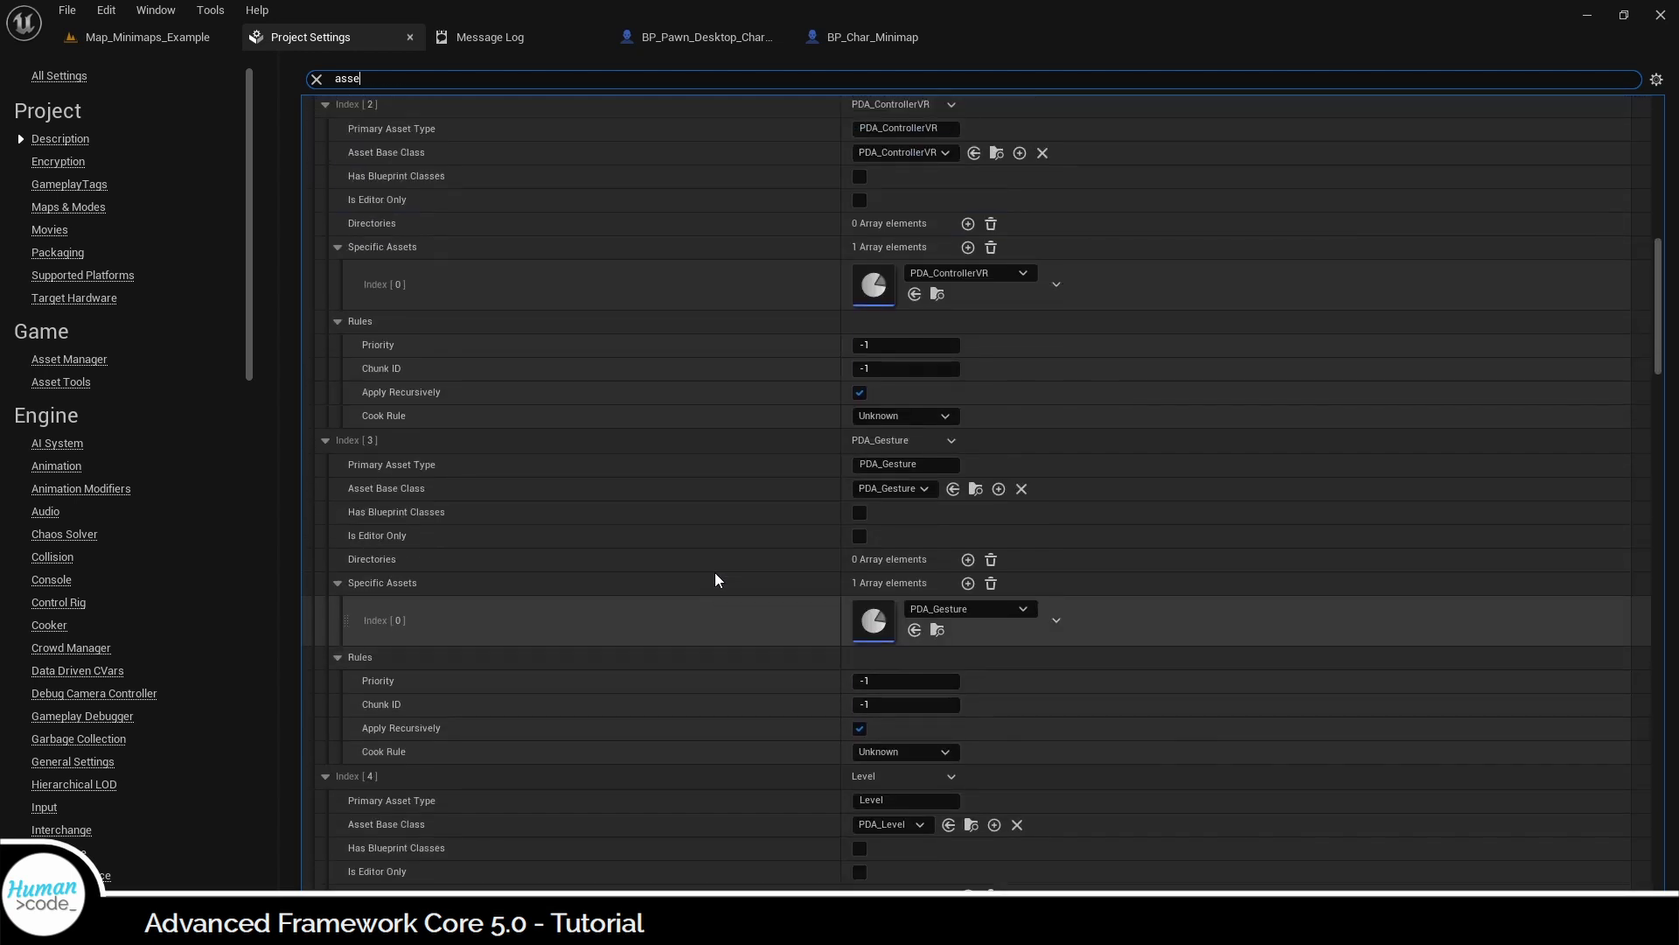
scroll(715, 577, up, 4)
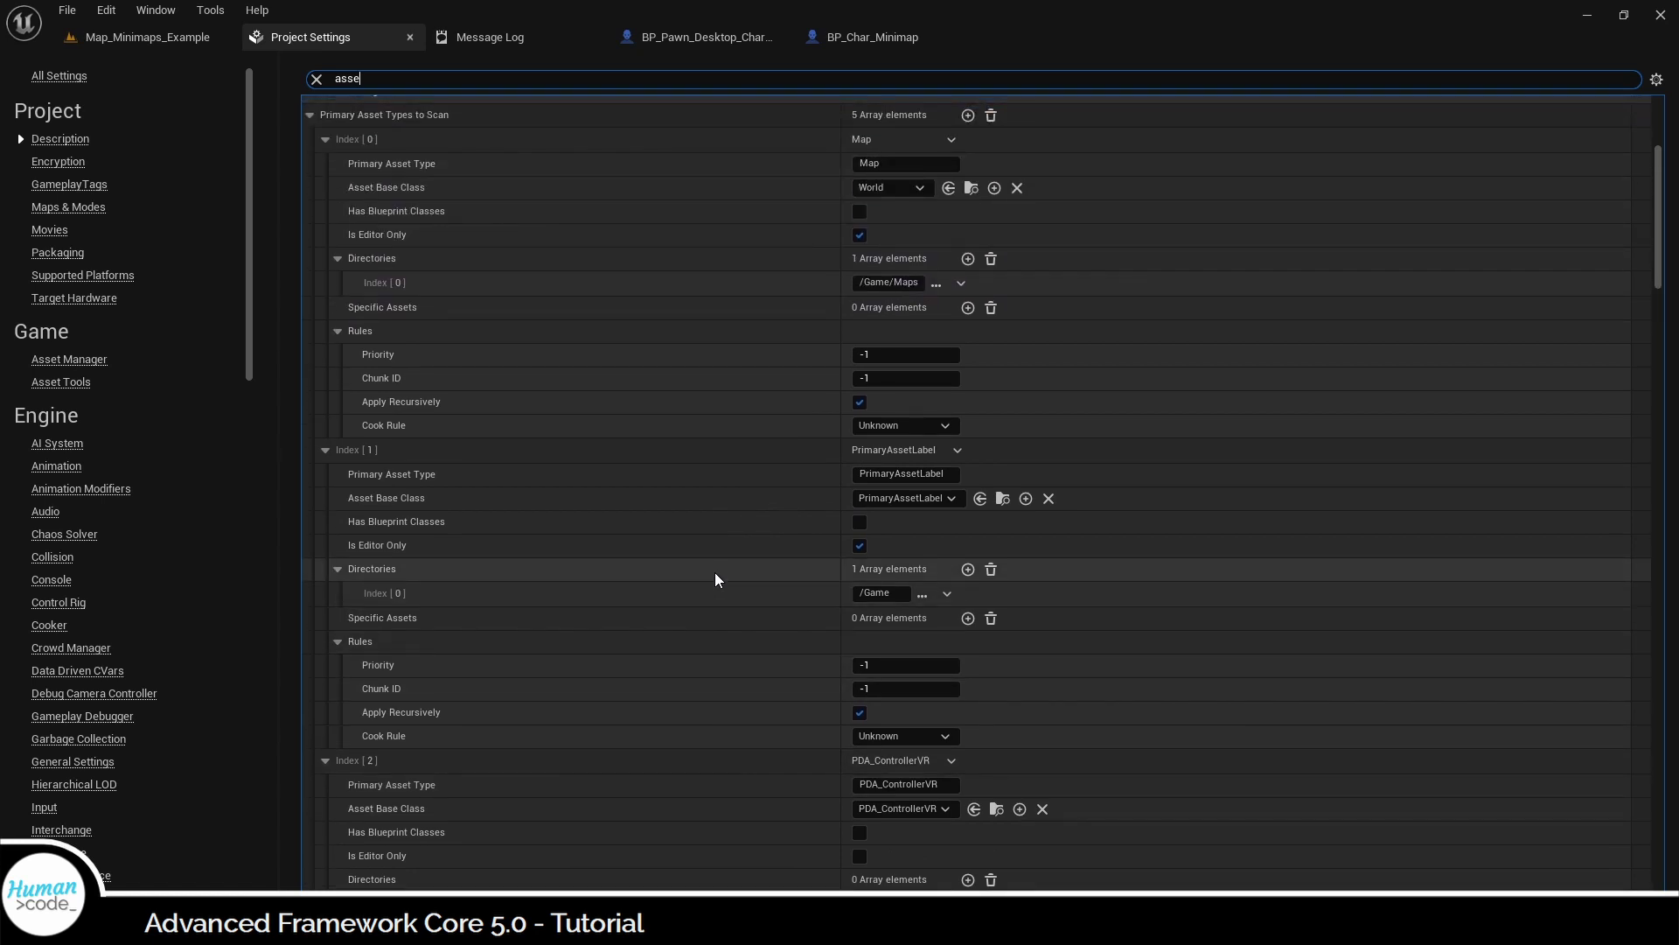
scroll(715, 579, up, 5)
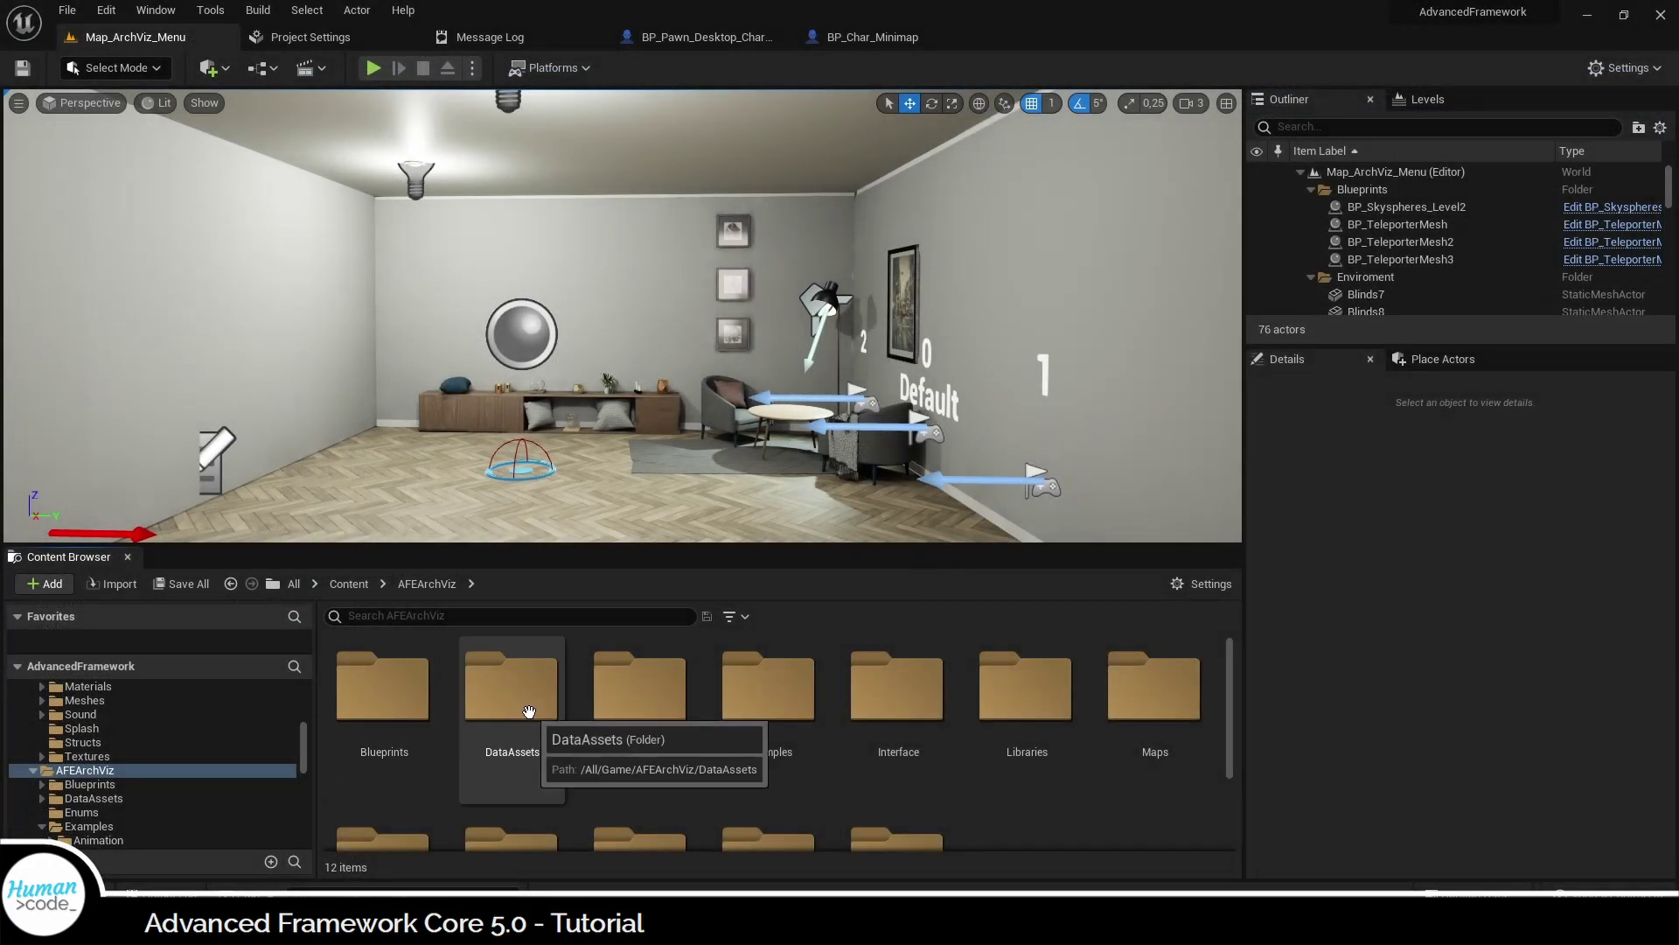
- Browse to AFEArchViz's DataAssets/PDA folder to see DA_Article_Example and PDA_Article
double_click(527, 706)
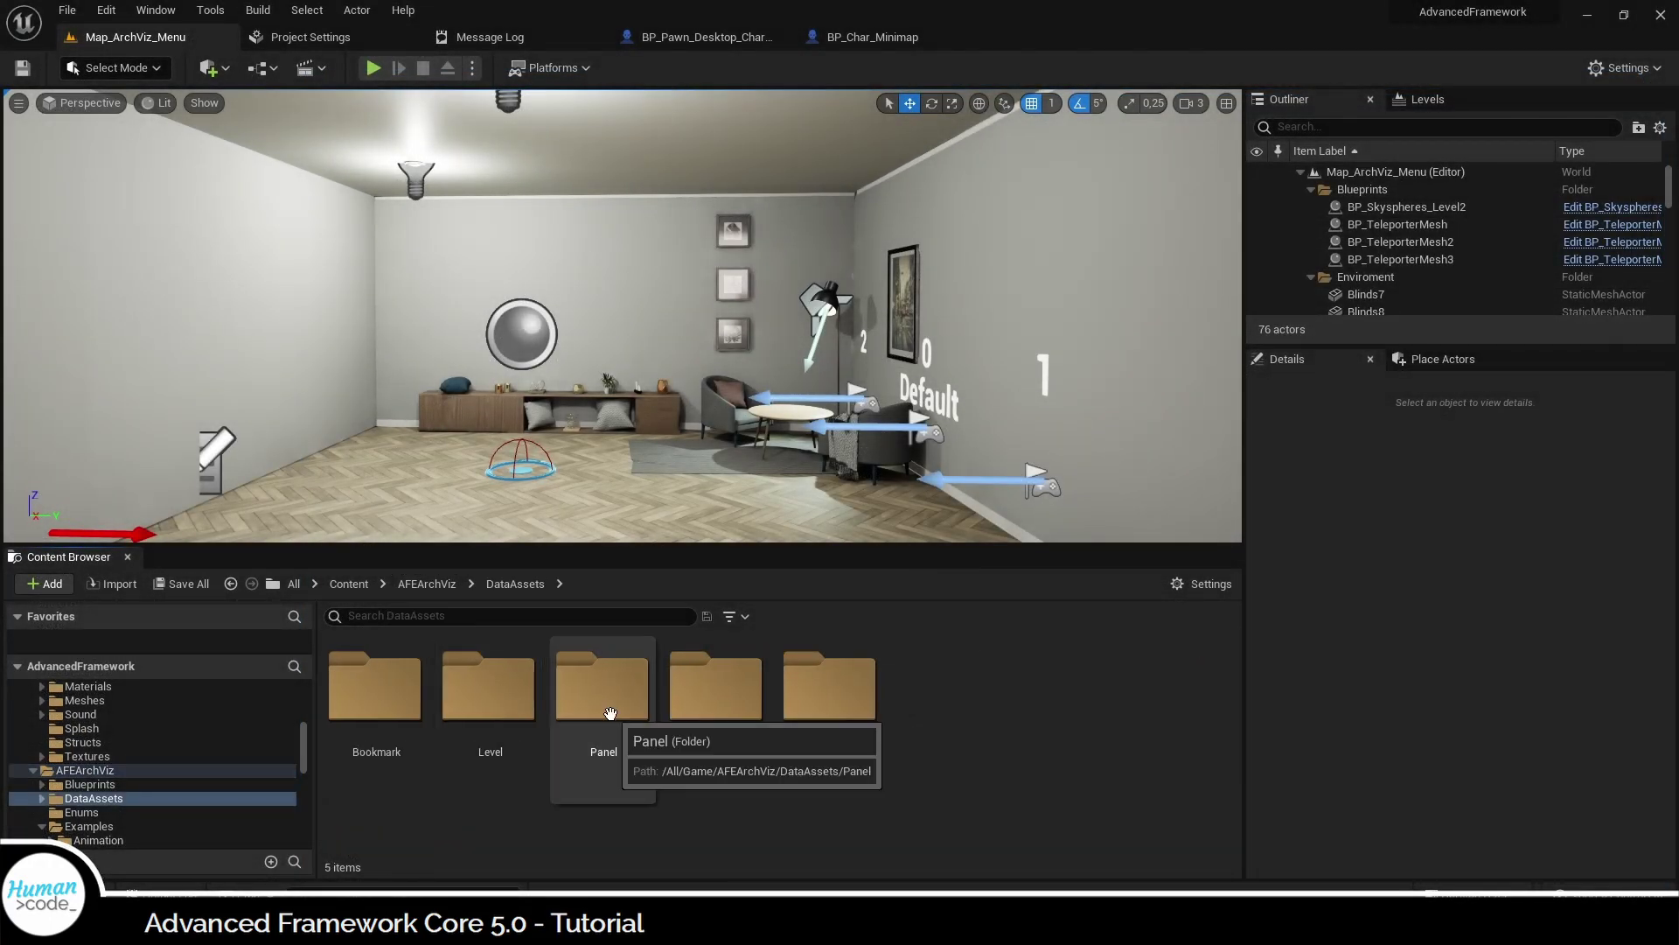
click(721, 697)
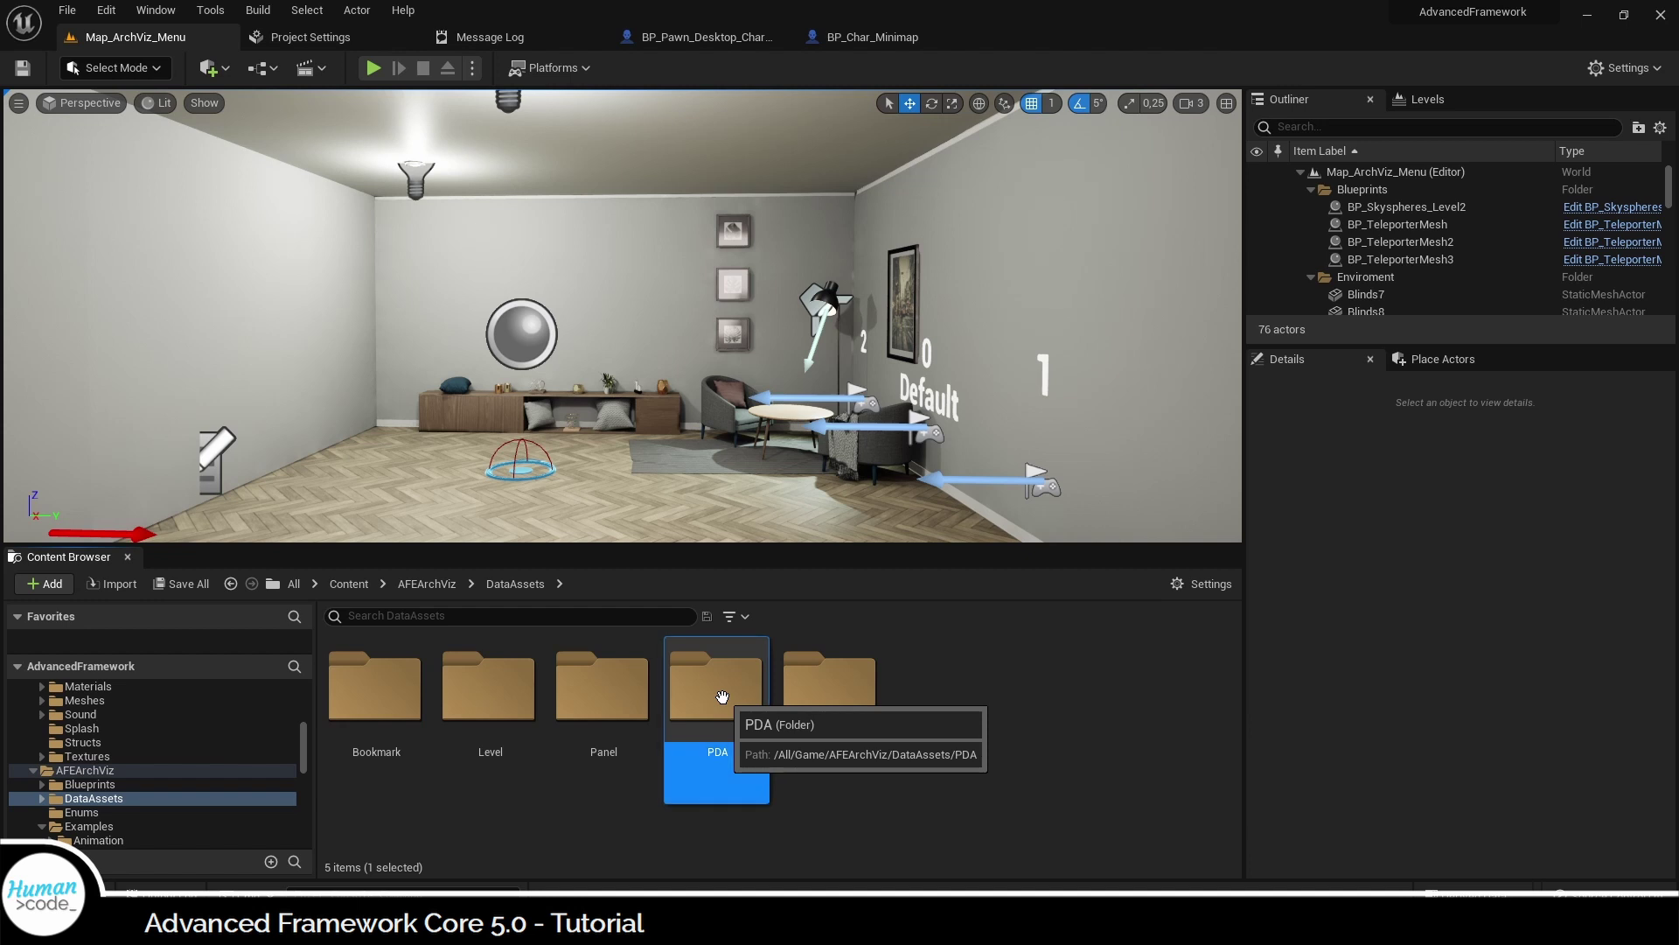
double_click(722, 697)
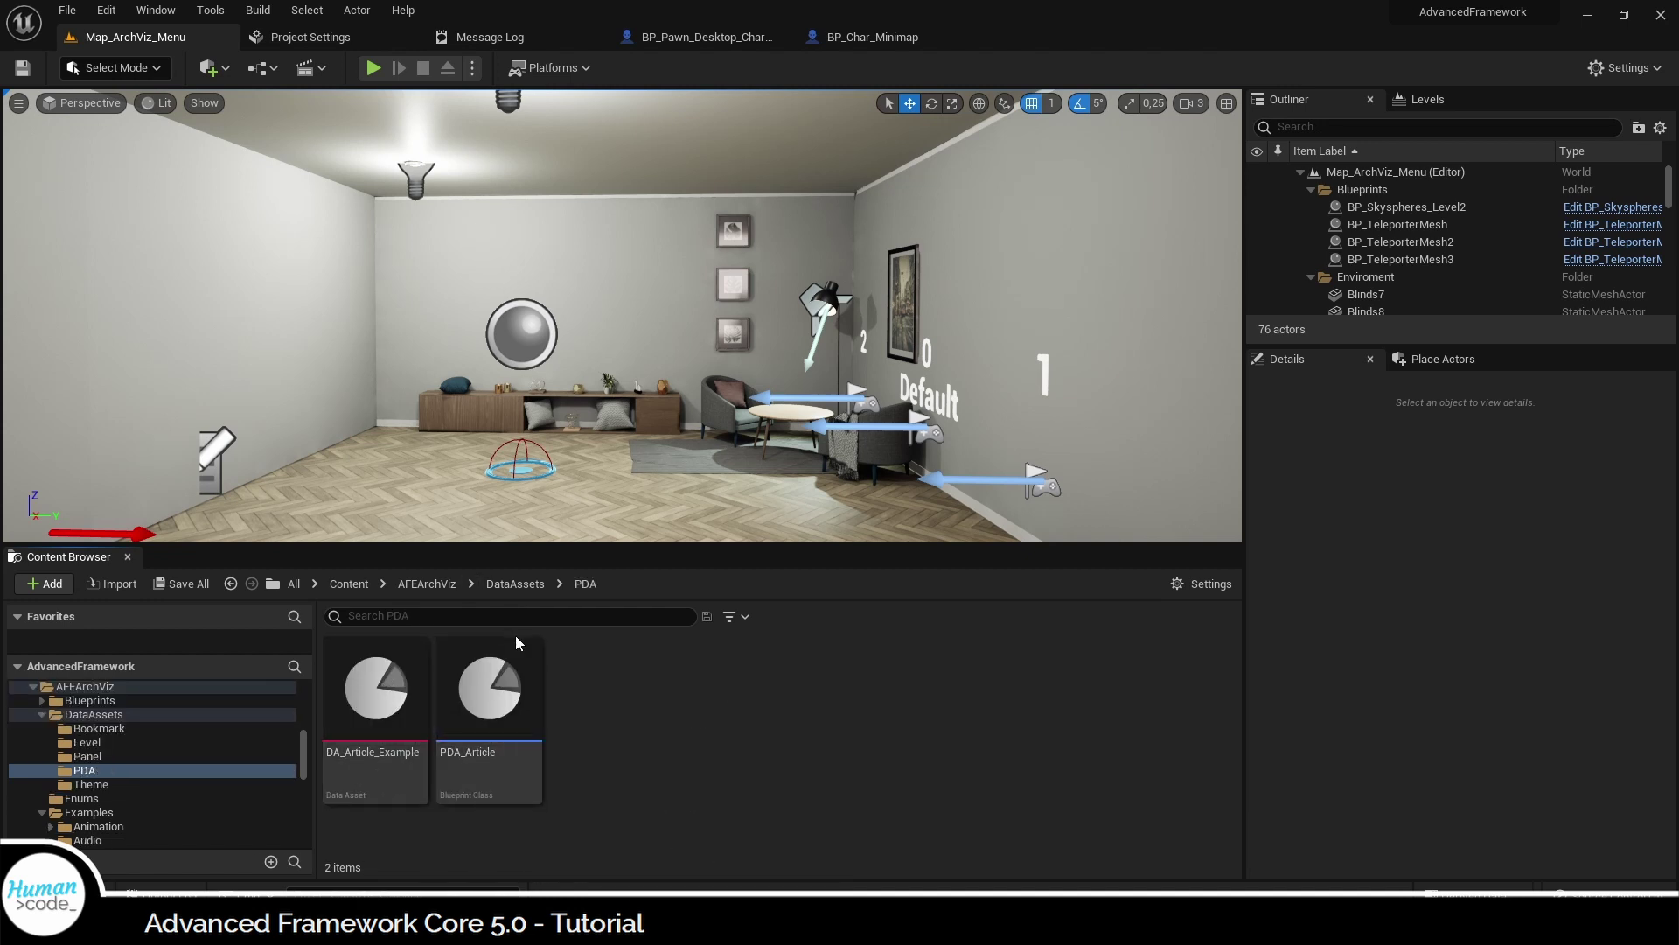
- Add a new primary asset type to scan and enter its type name, Article
click(330, 42)
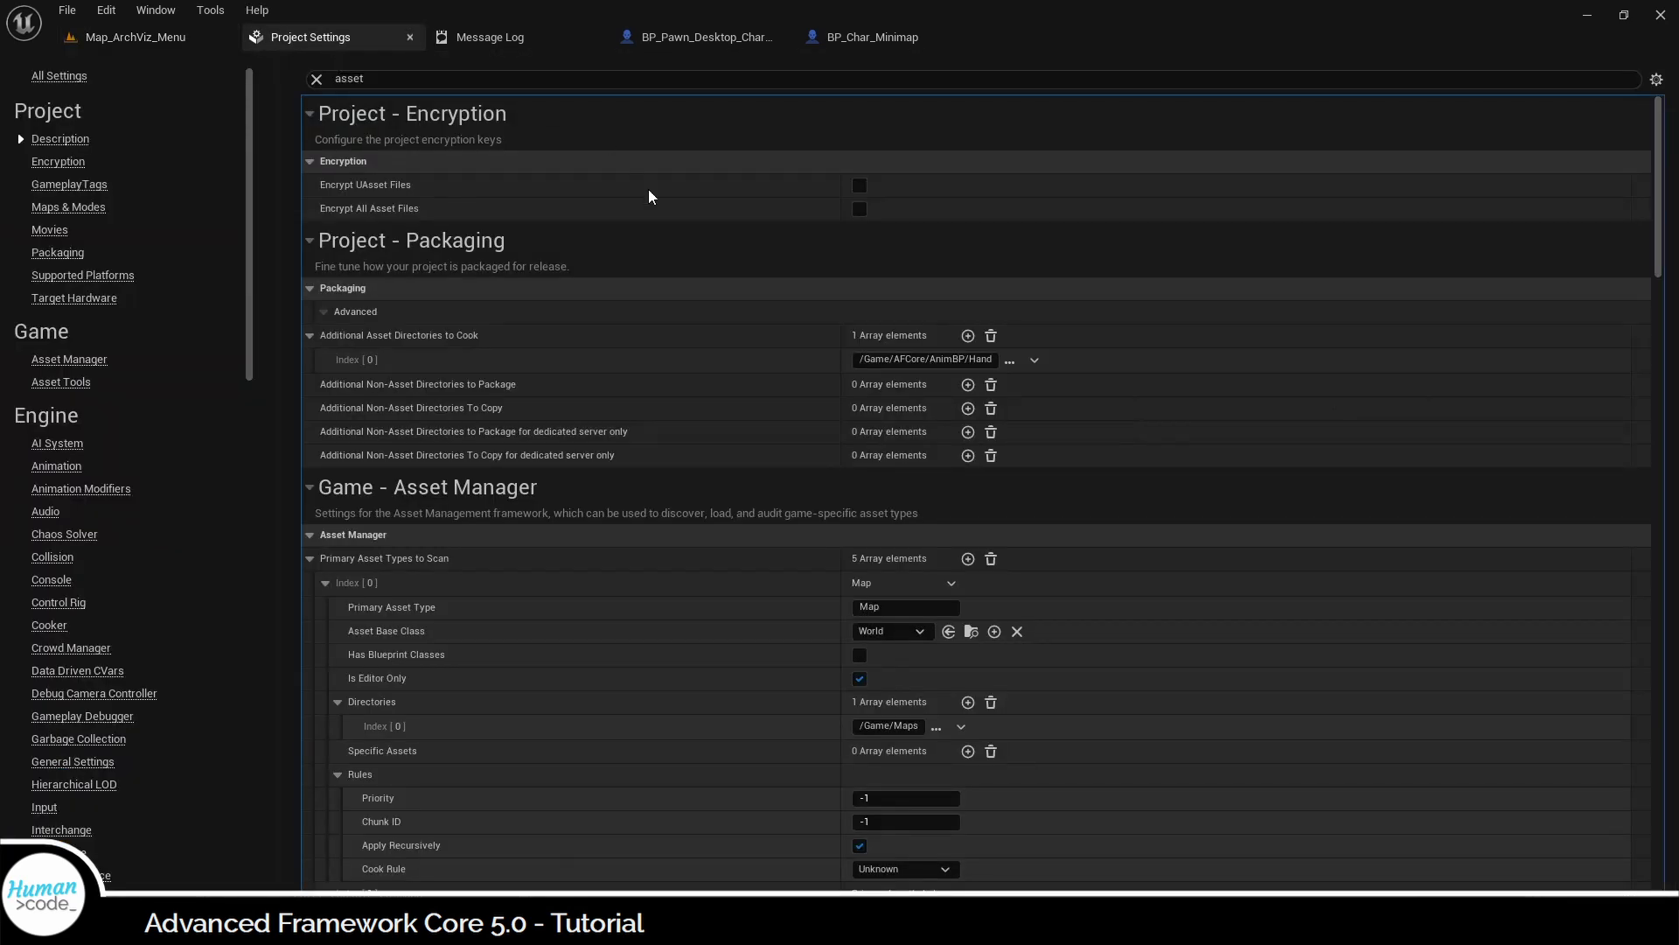
click(968, 559)
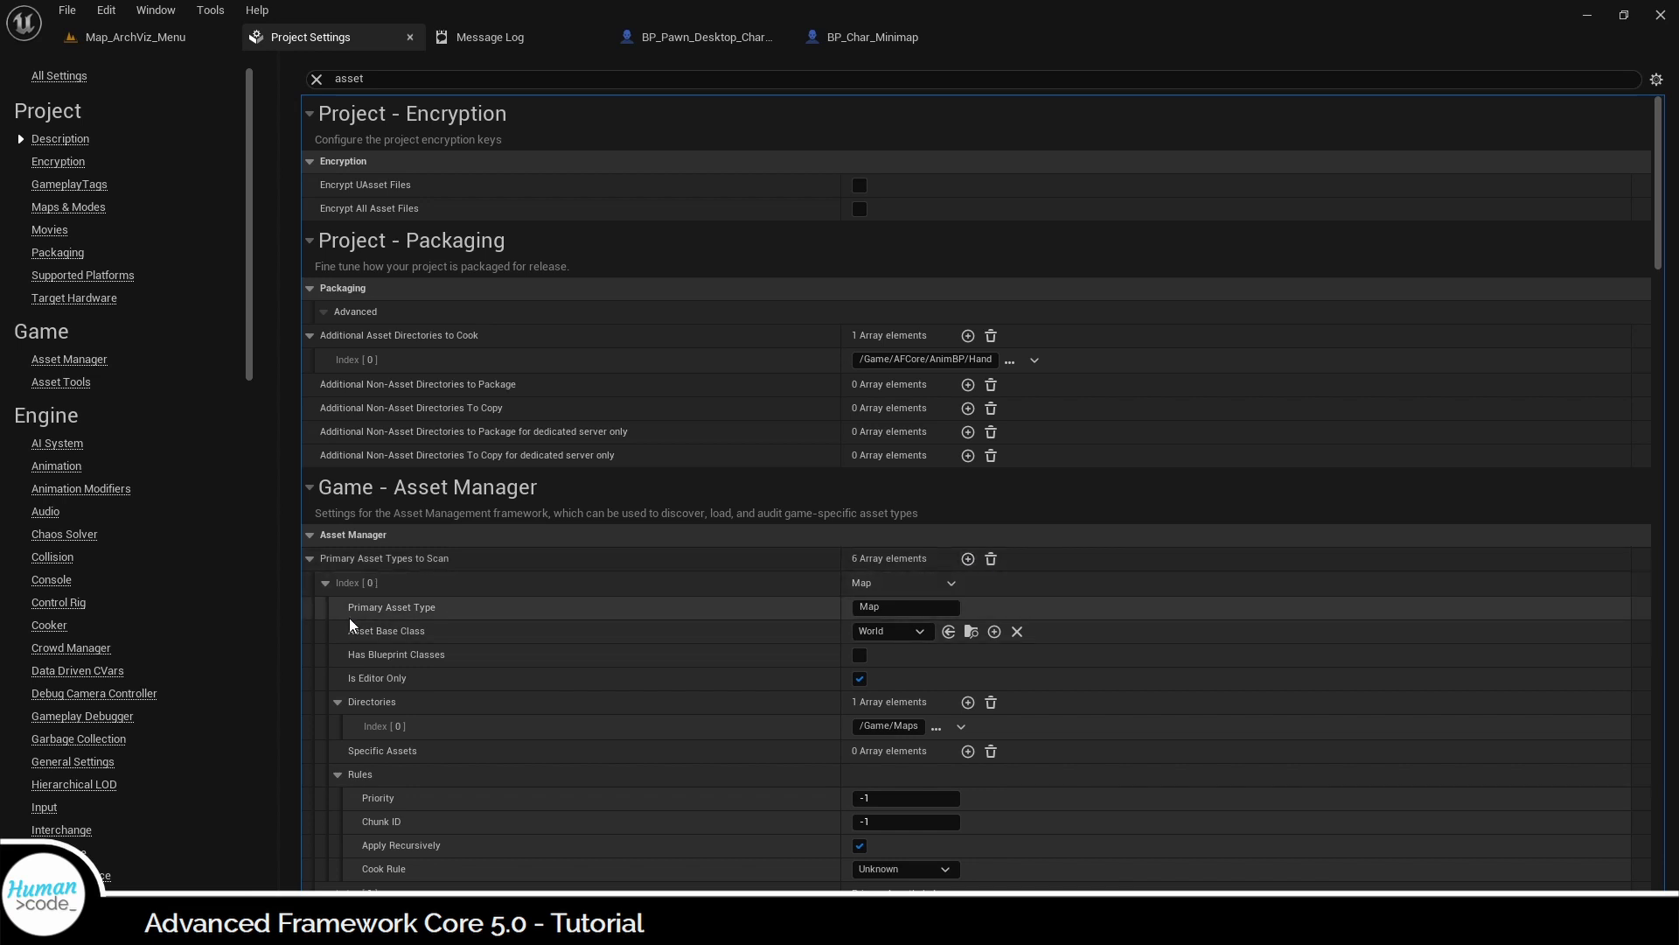
click(325, 582)
click(326, 608)
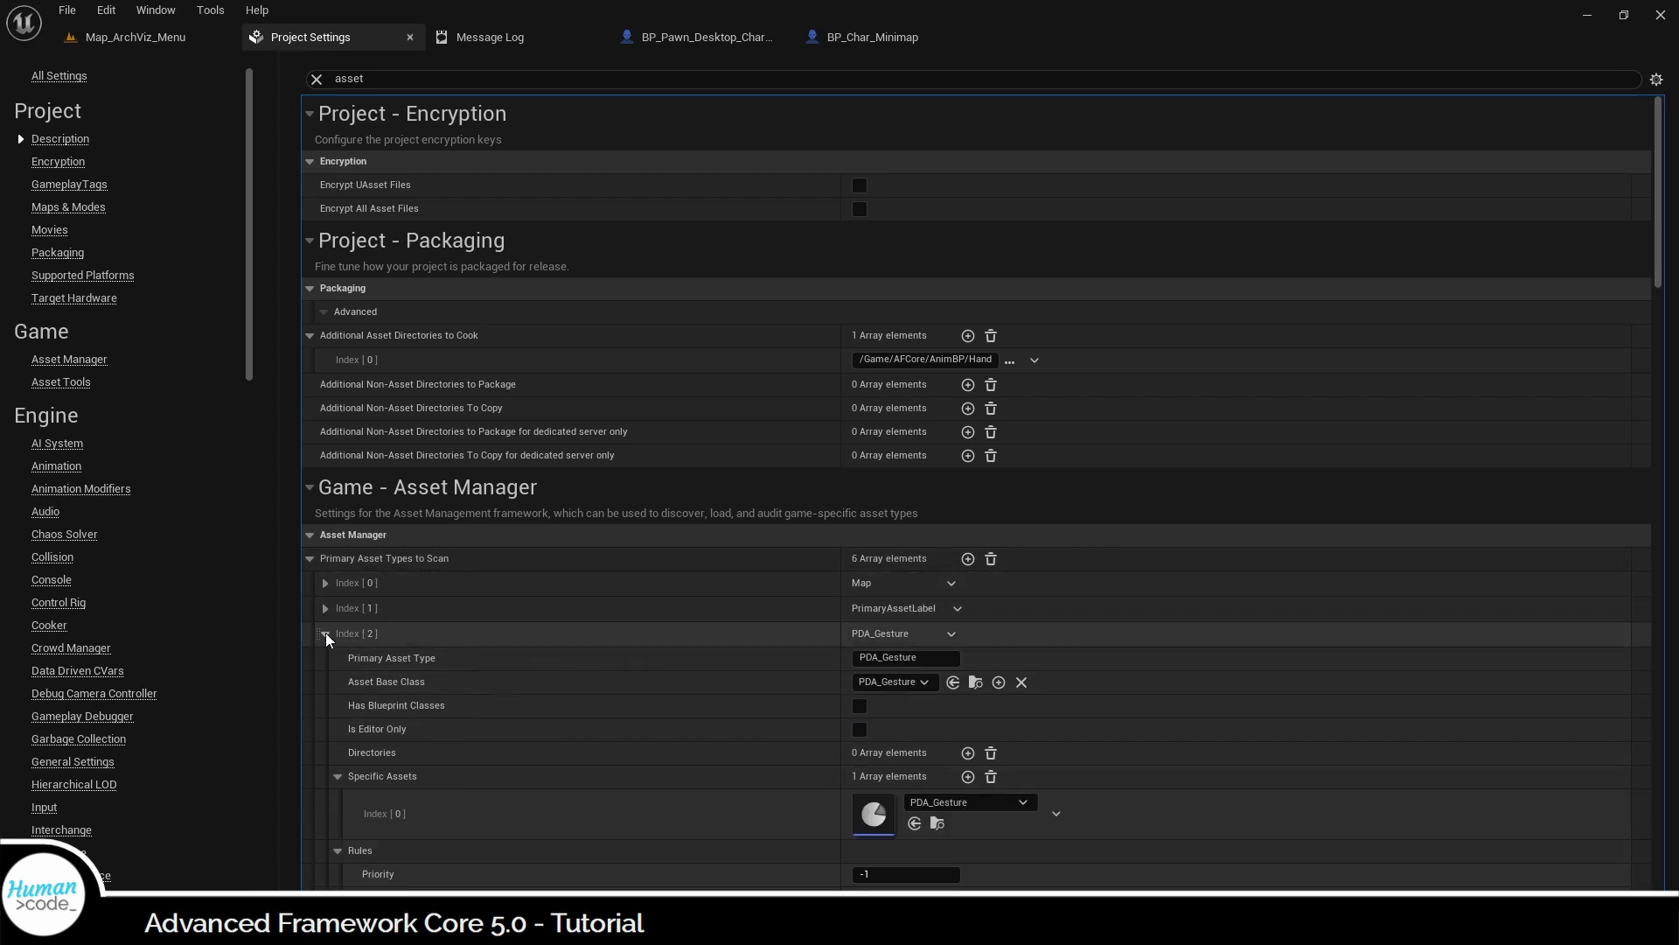
click(325, 633)
click(325, 659)
click(326, 684)
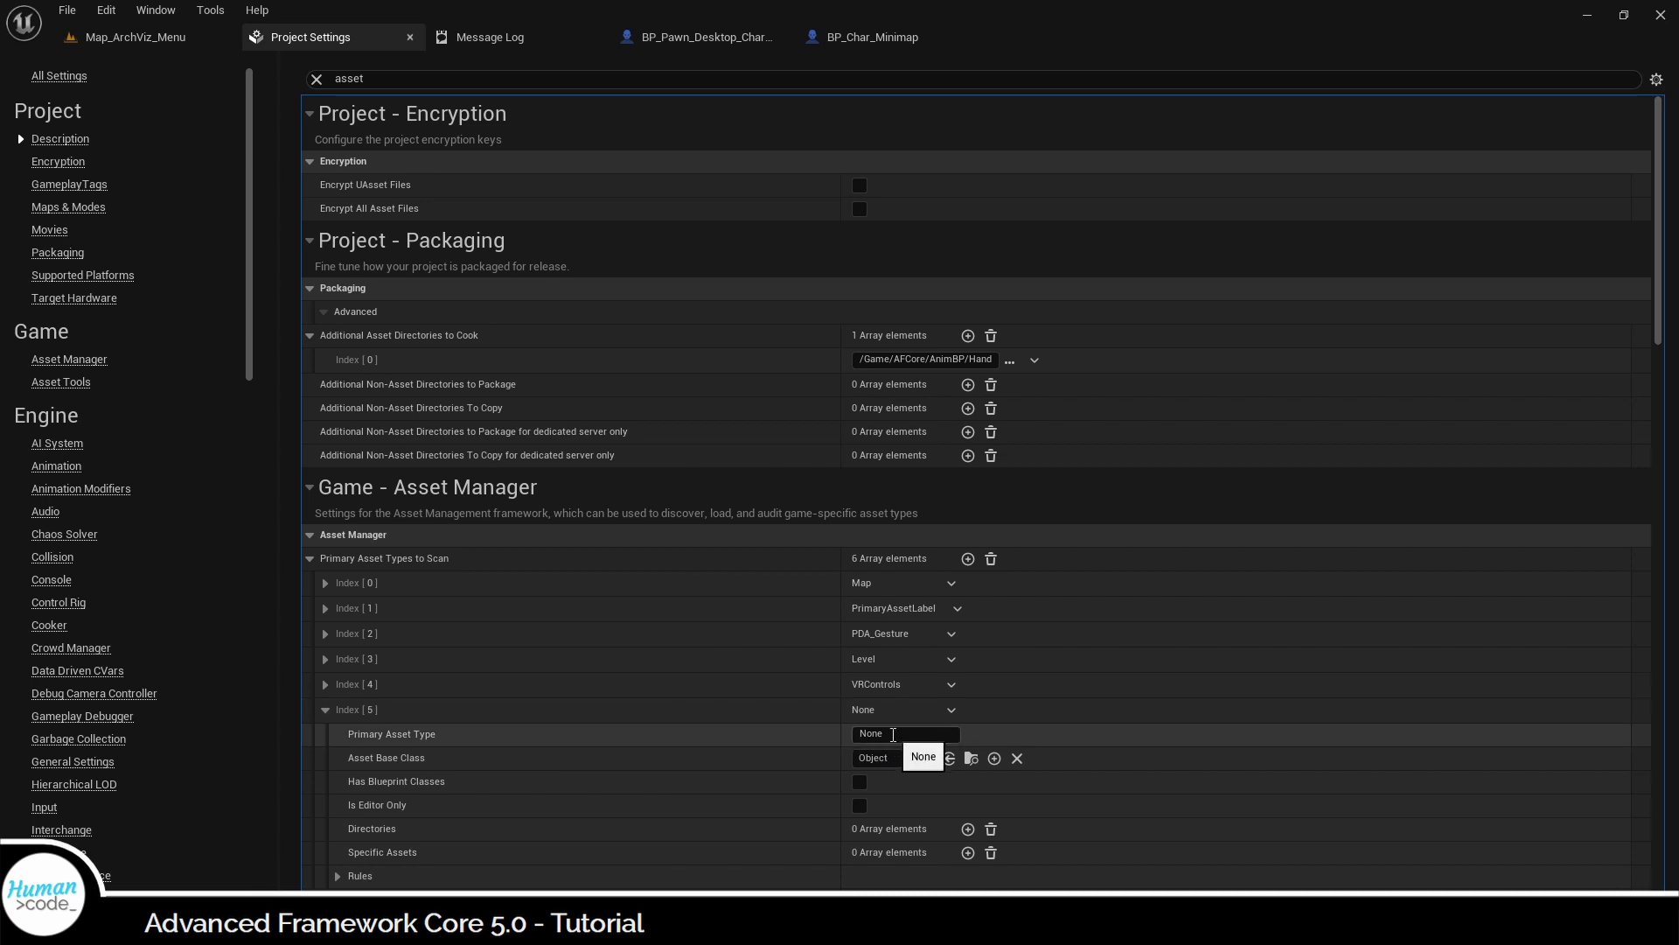
click(897, 733)
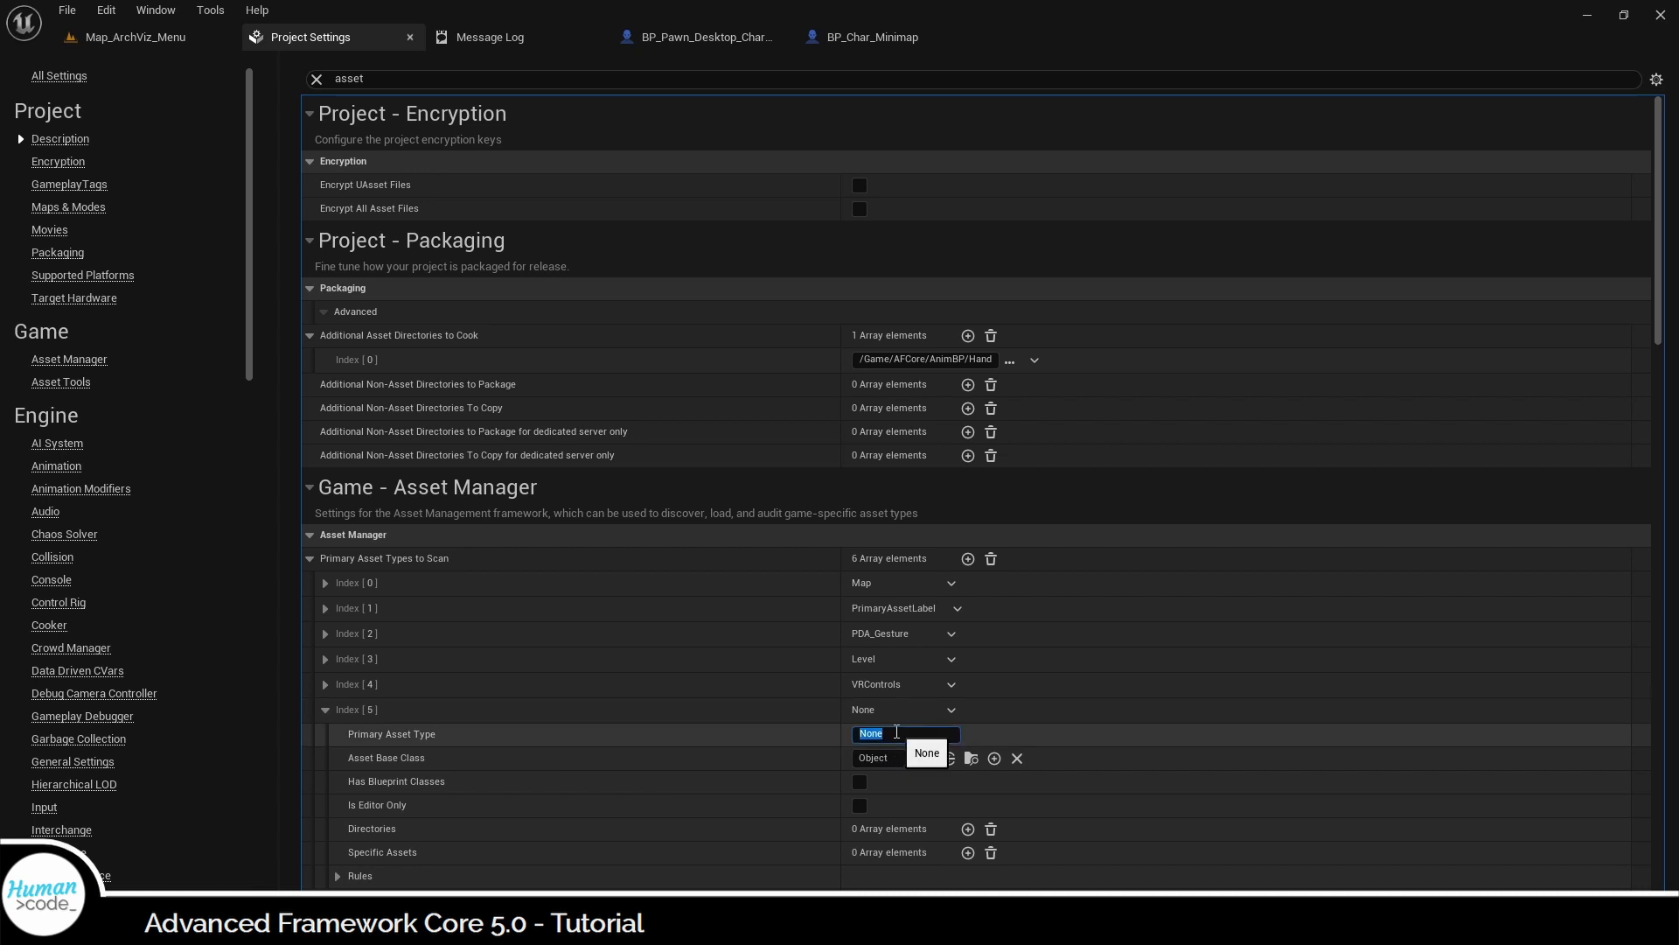
text(PDA)
text( A)
- Set the new asset type's base class to PDA_Article
click(885, 760)
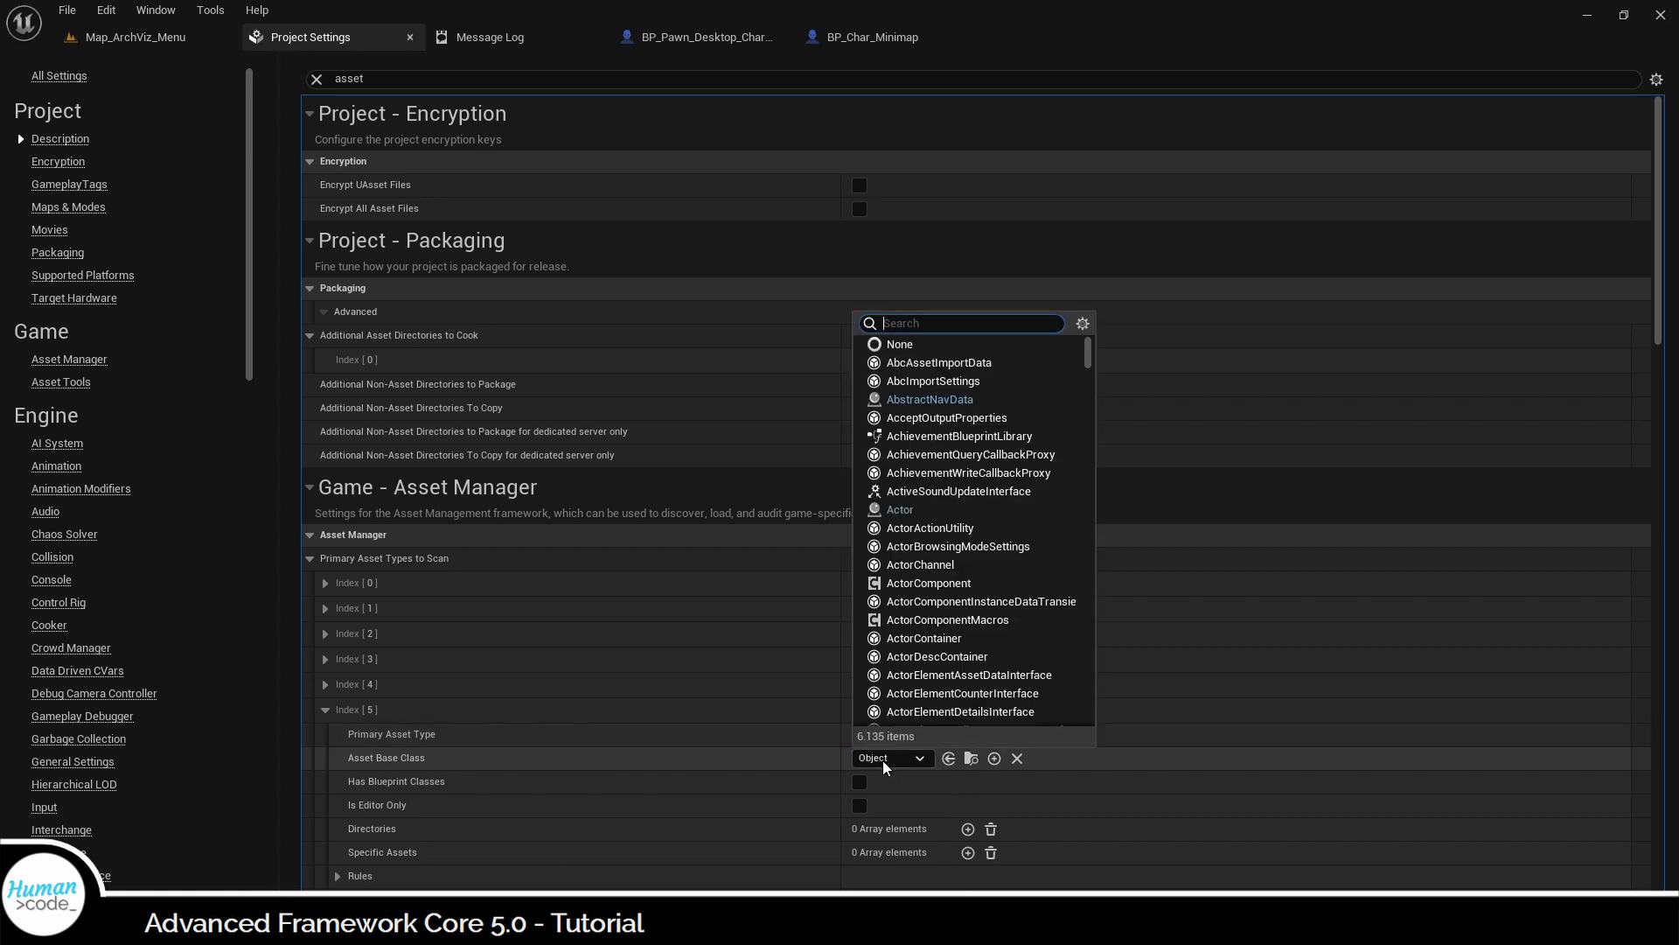
text(_)
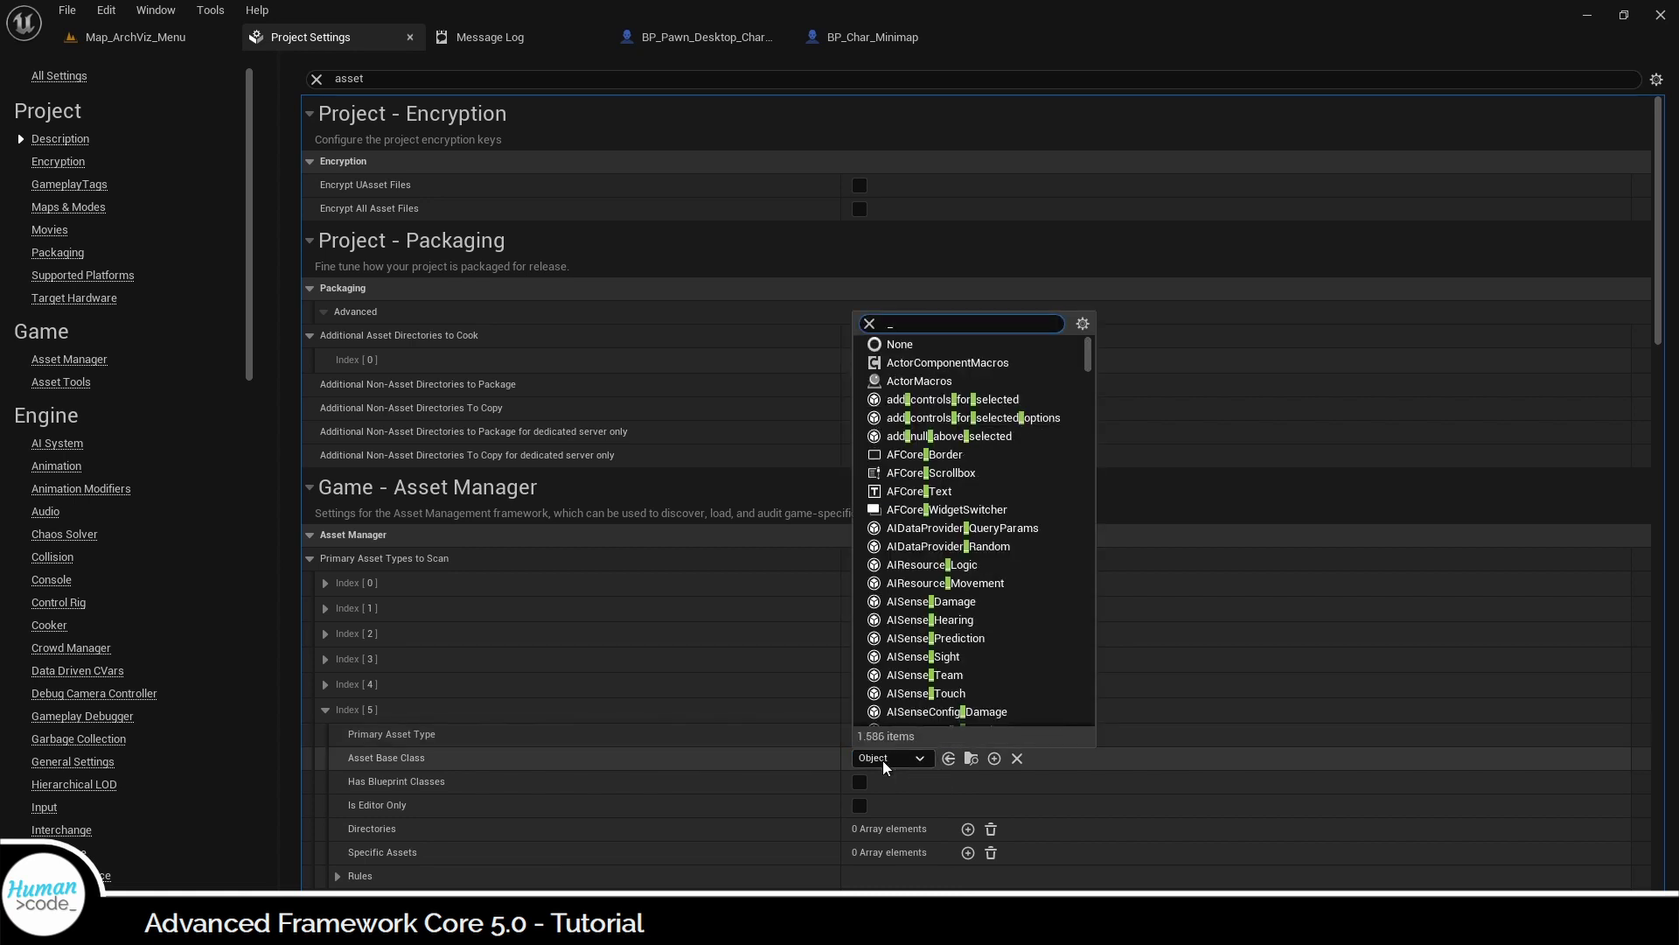
key(Home)
text(pda_art)
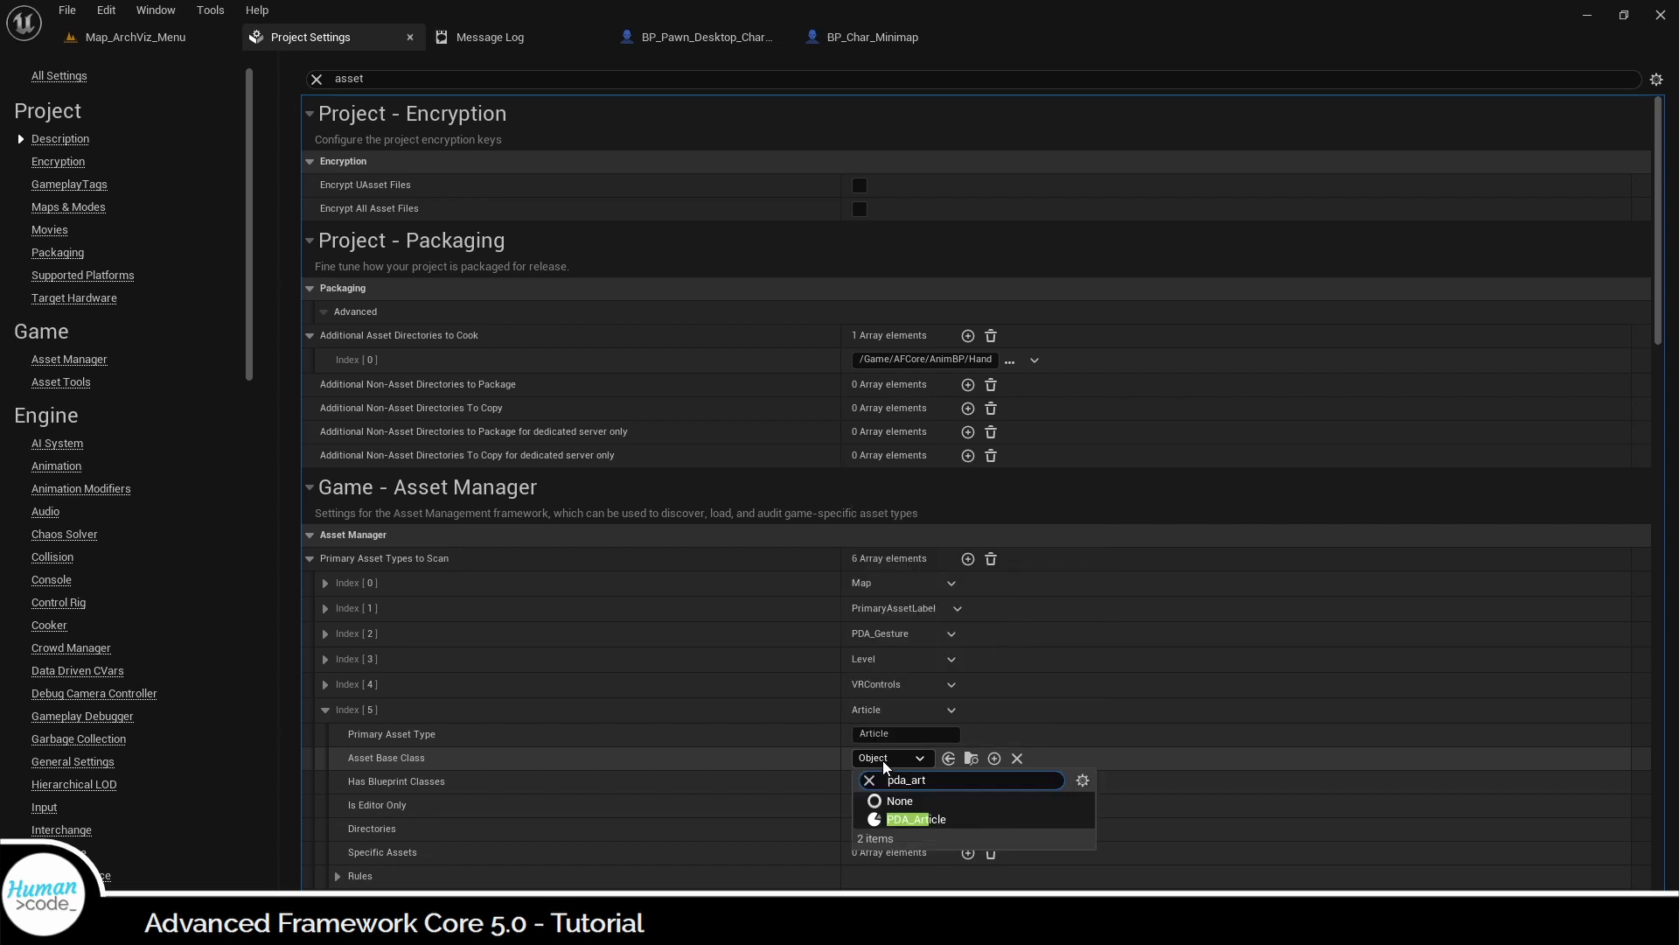
click(926, 825)
scroll(807, 766, down, 2)
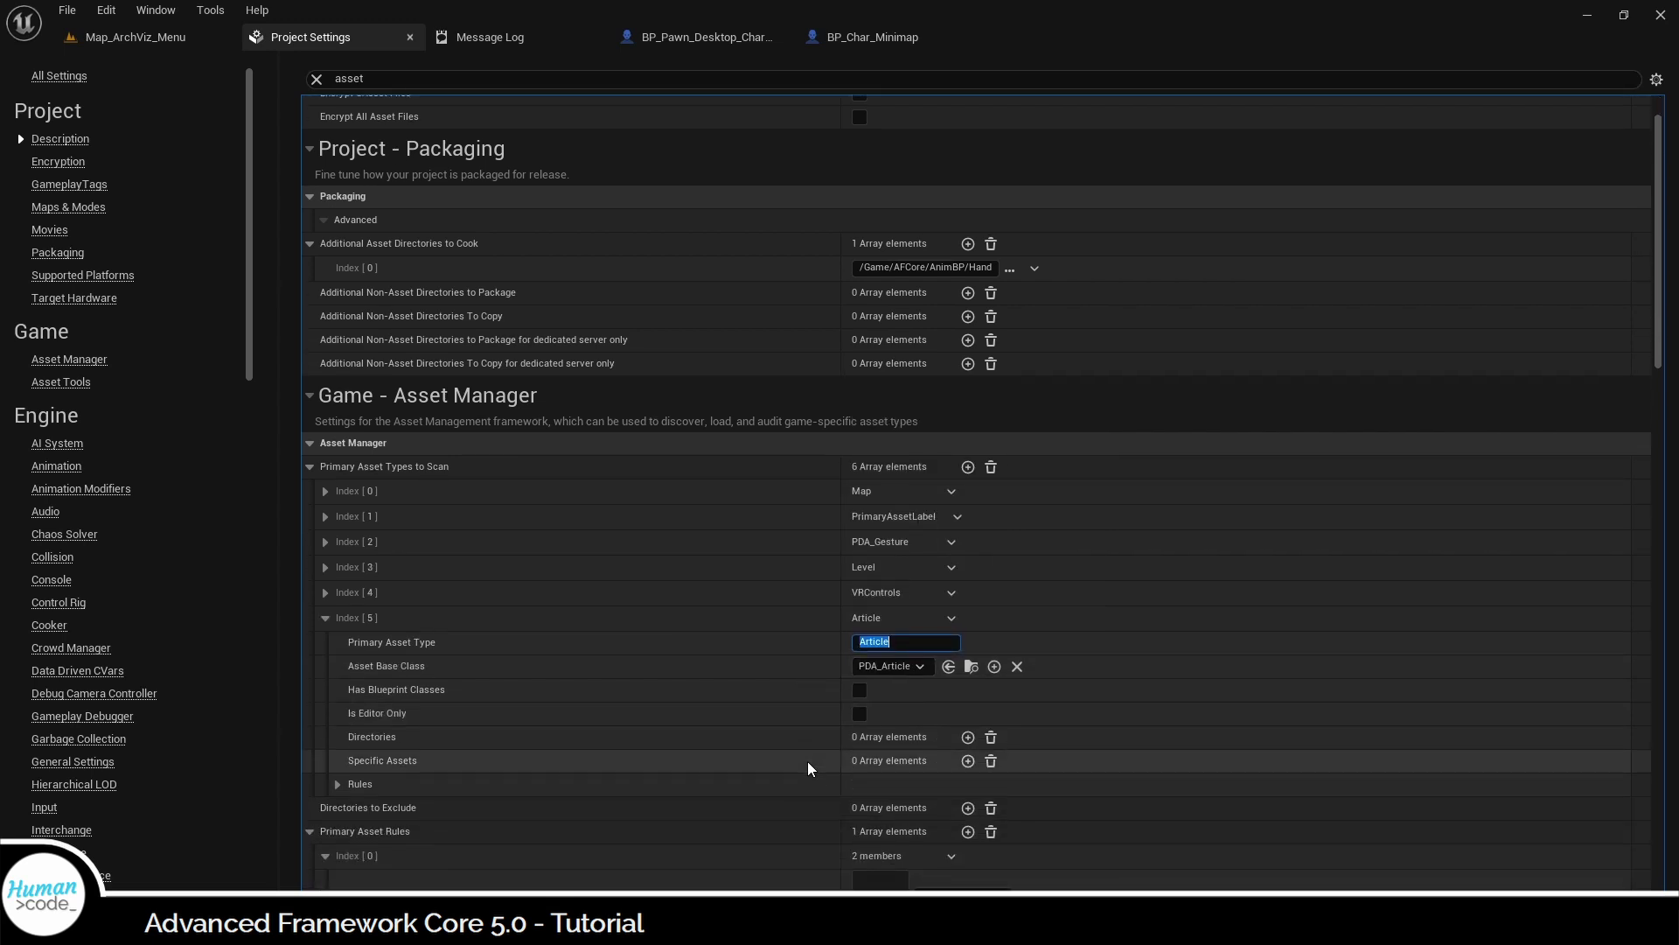
- Add PDA_Article to the Article type's Specific Assets and save all changes
click(968, 760)
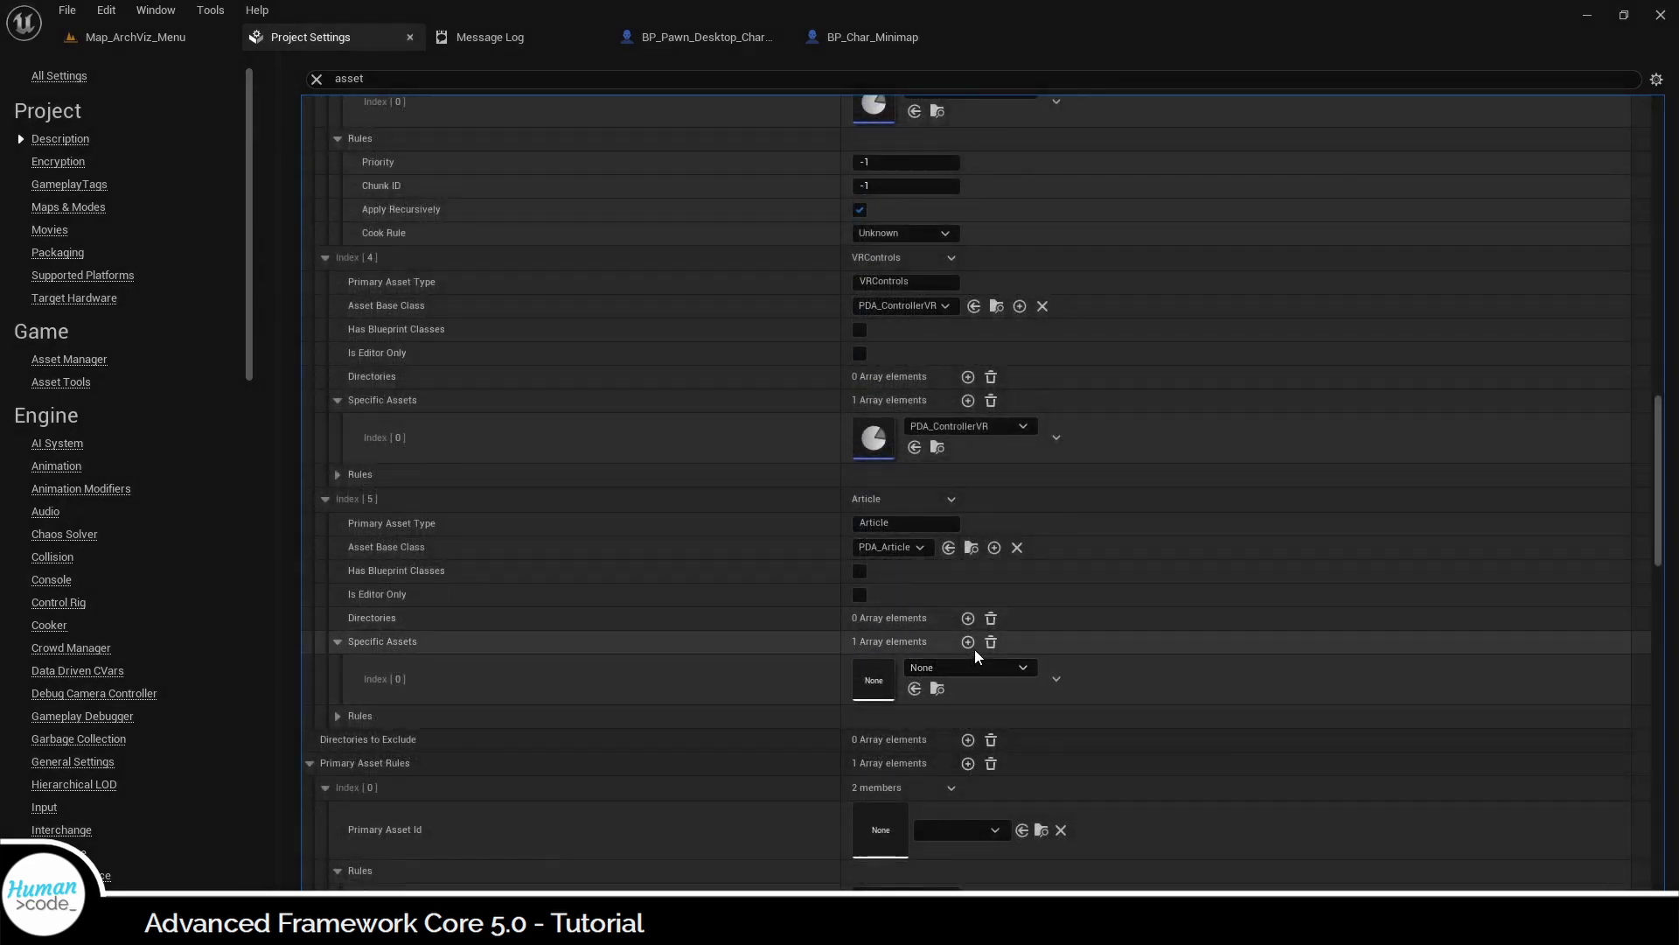
click(968, 667)
text(pda_art)
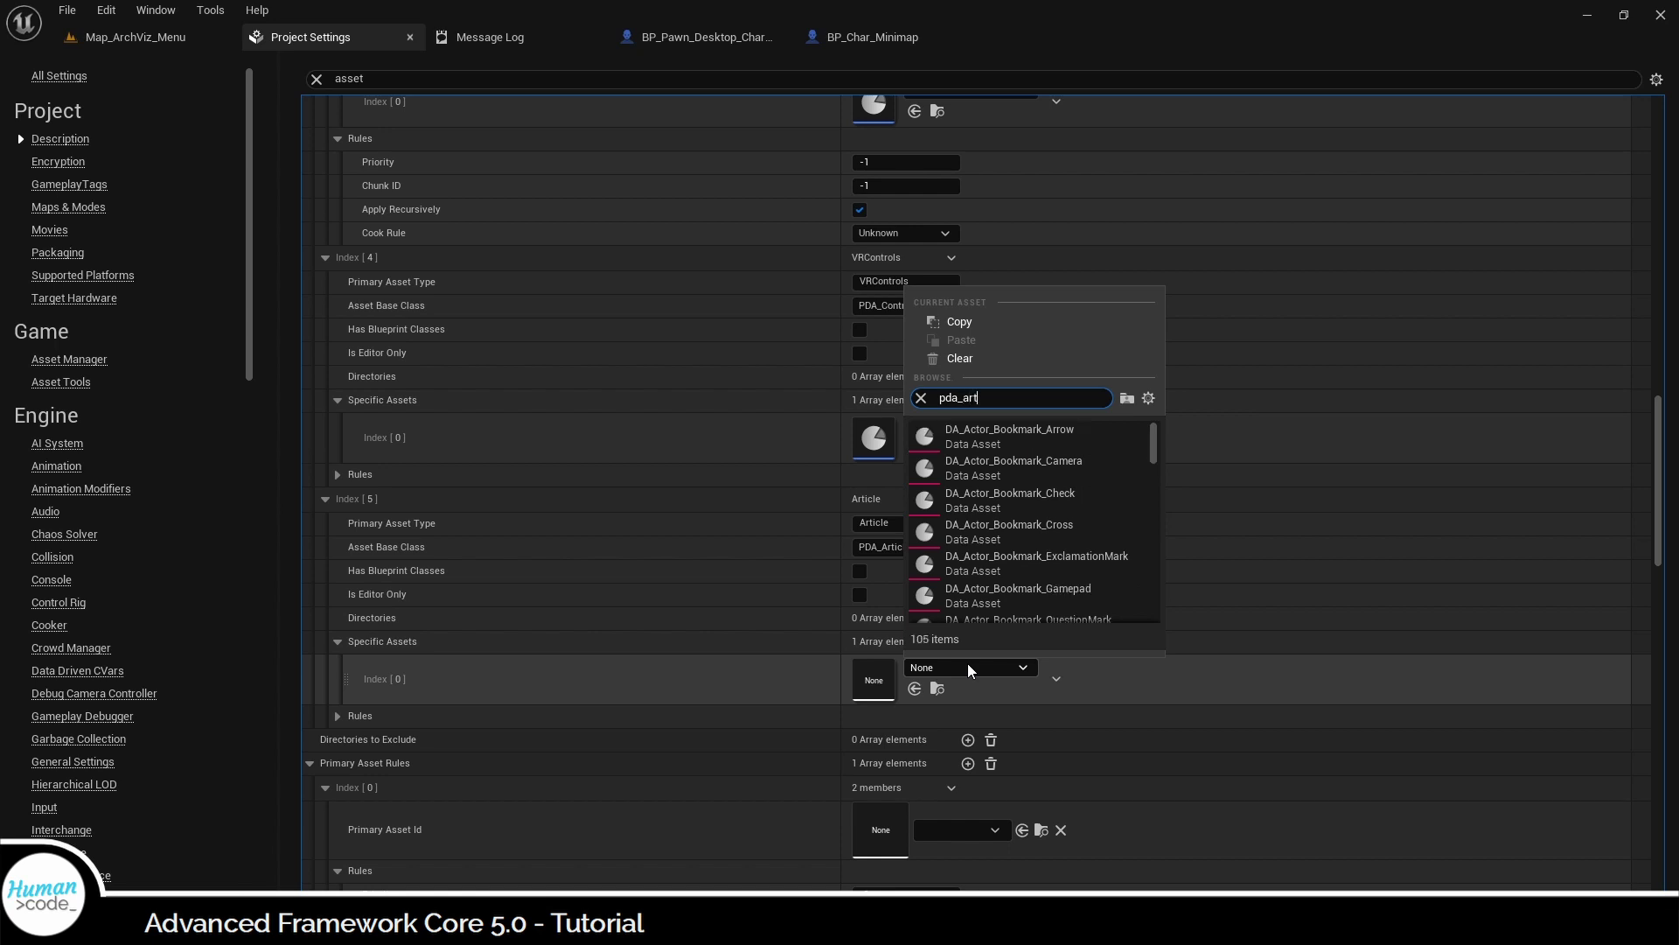
text(icle)
scroll(994, 503, down, 12)
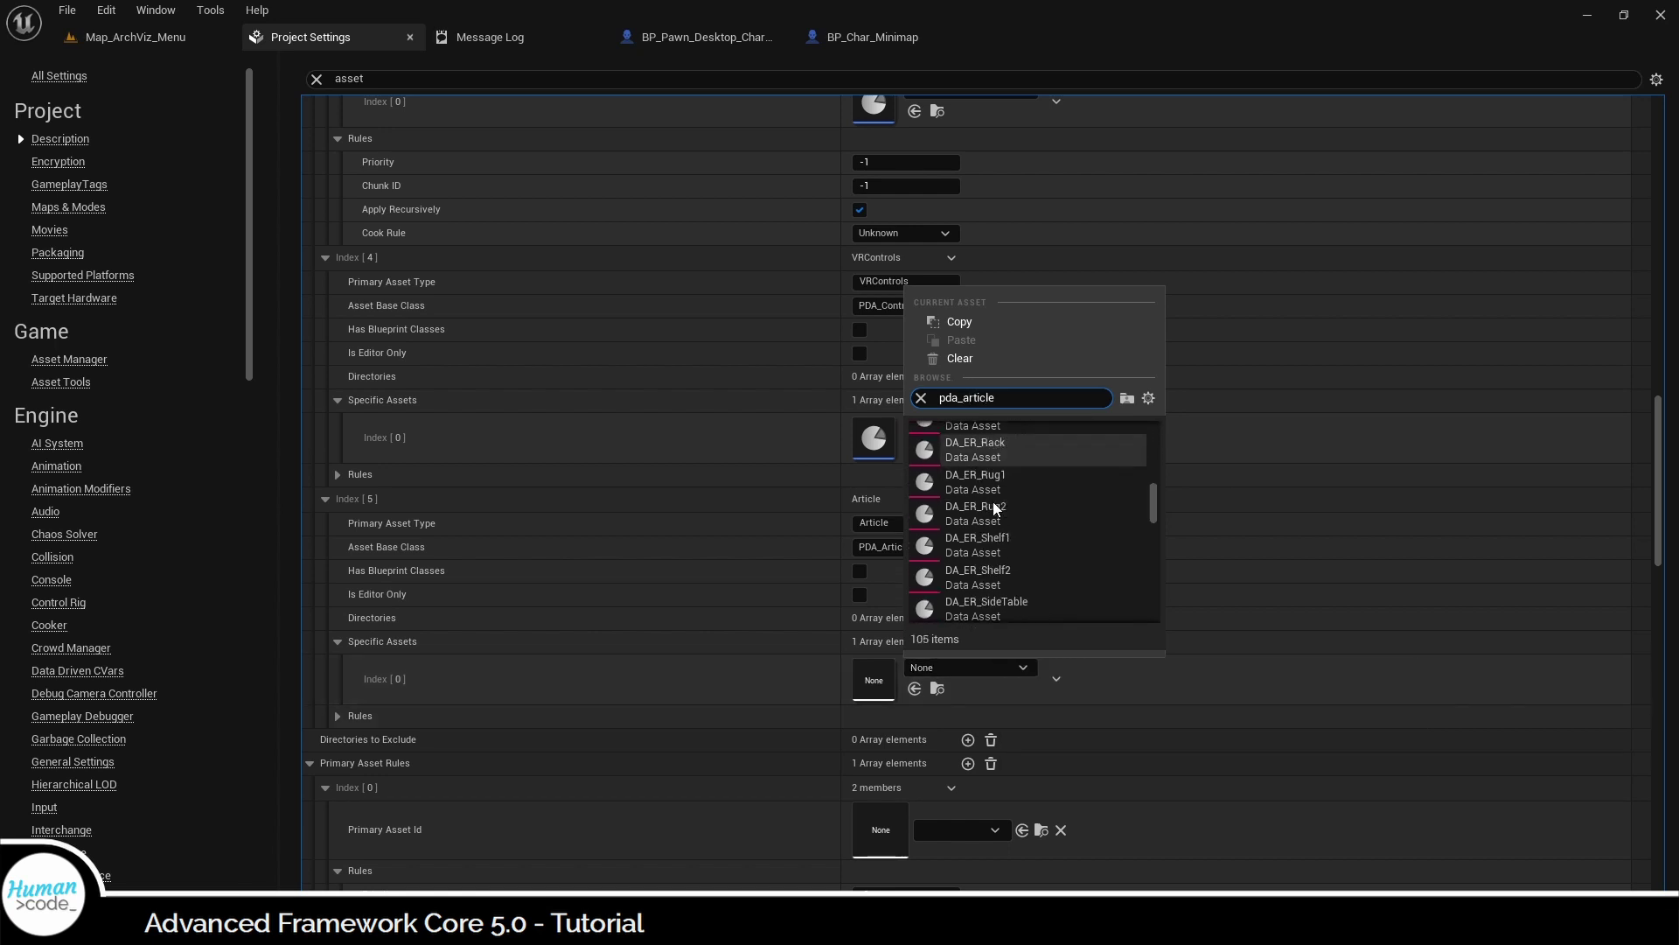
scroll(993, 501, down, 10)
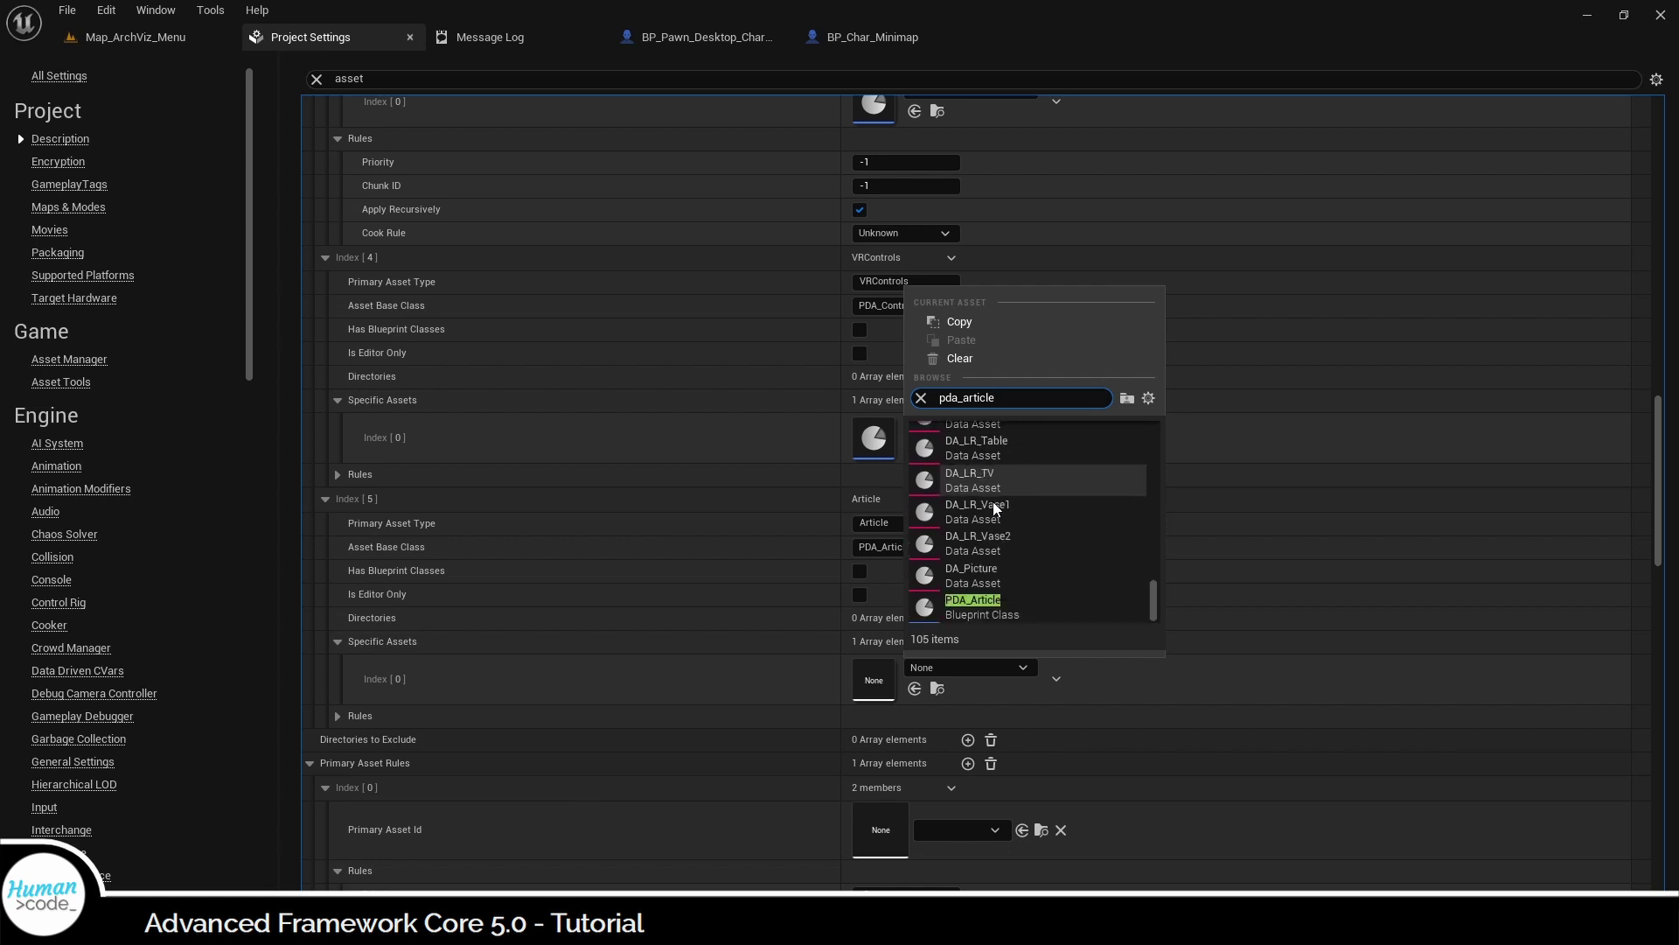
click(994, 615)
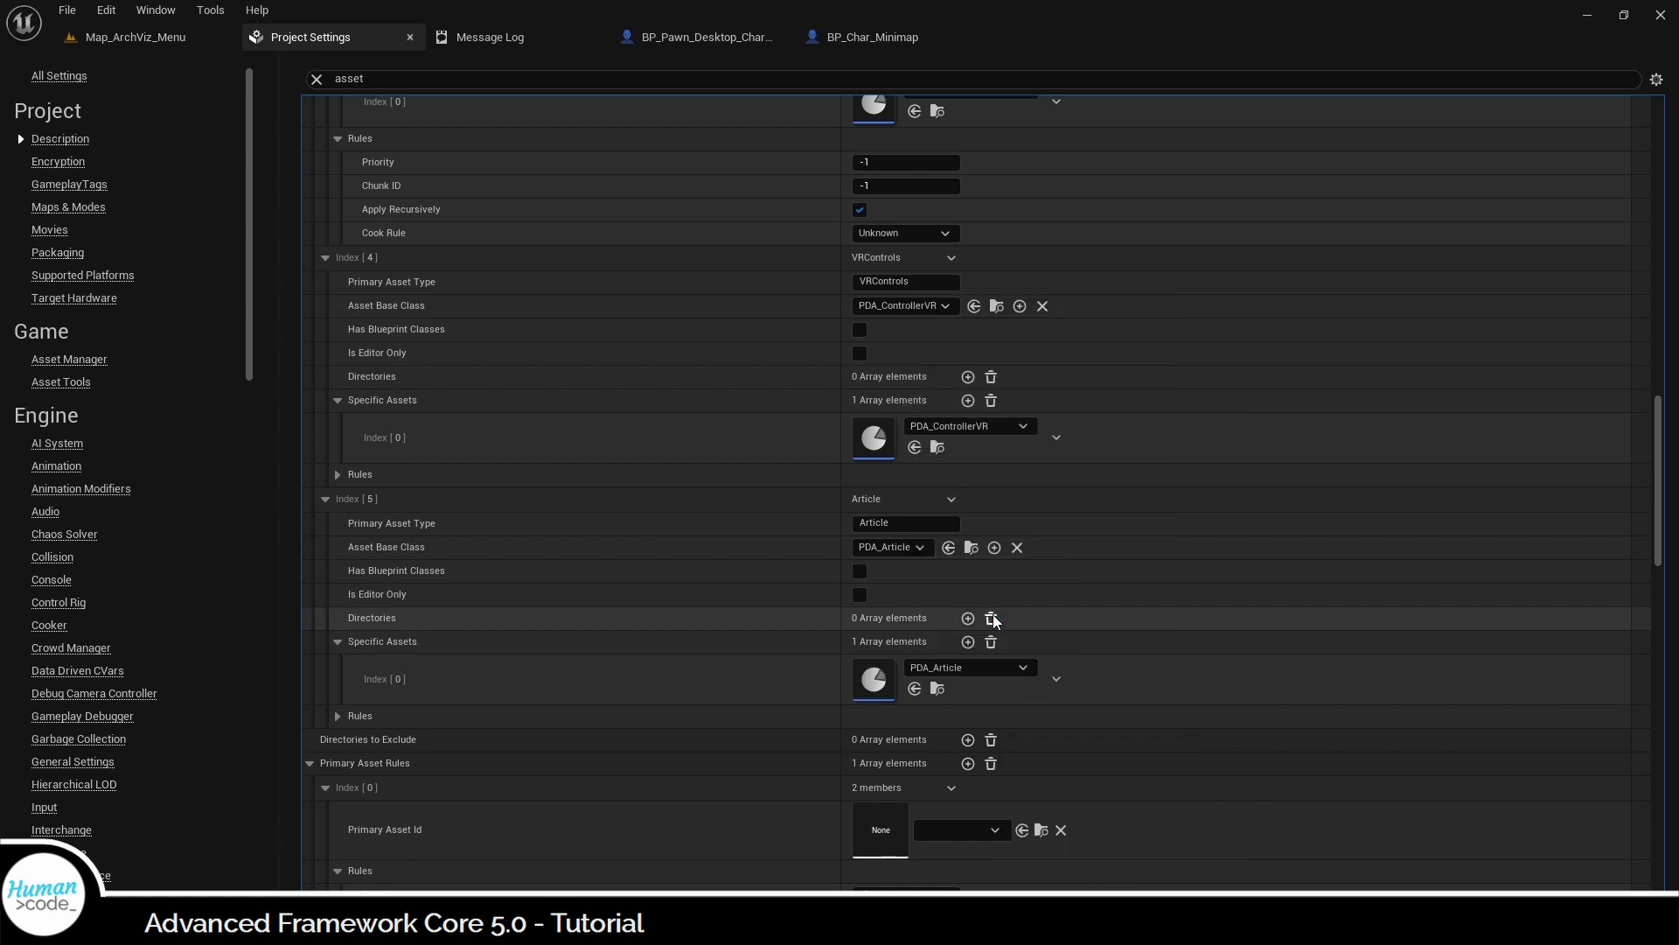
click(68, 10)
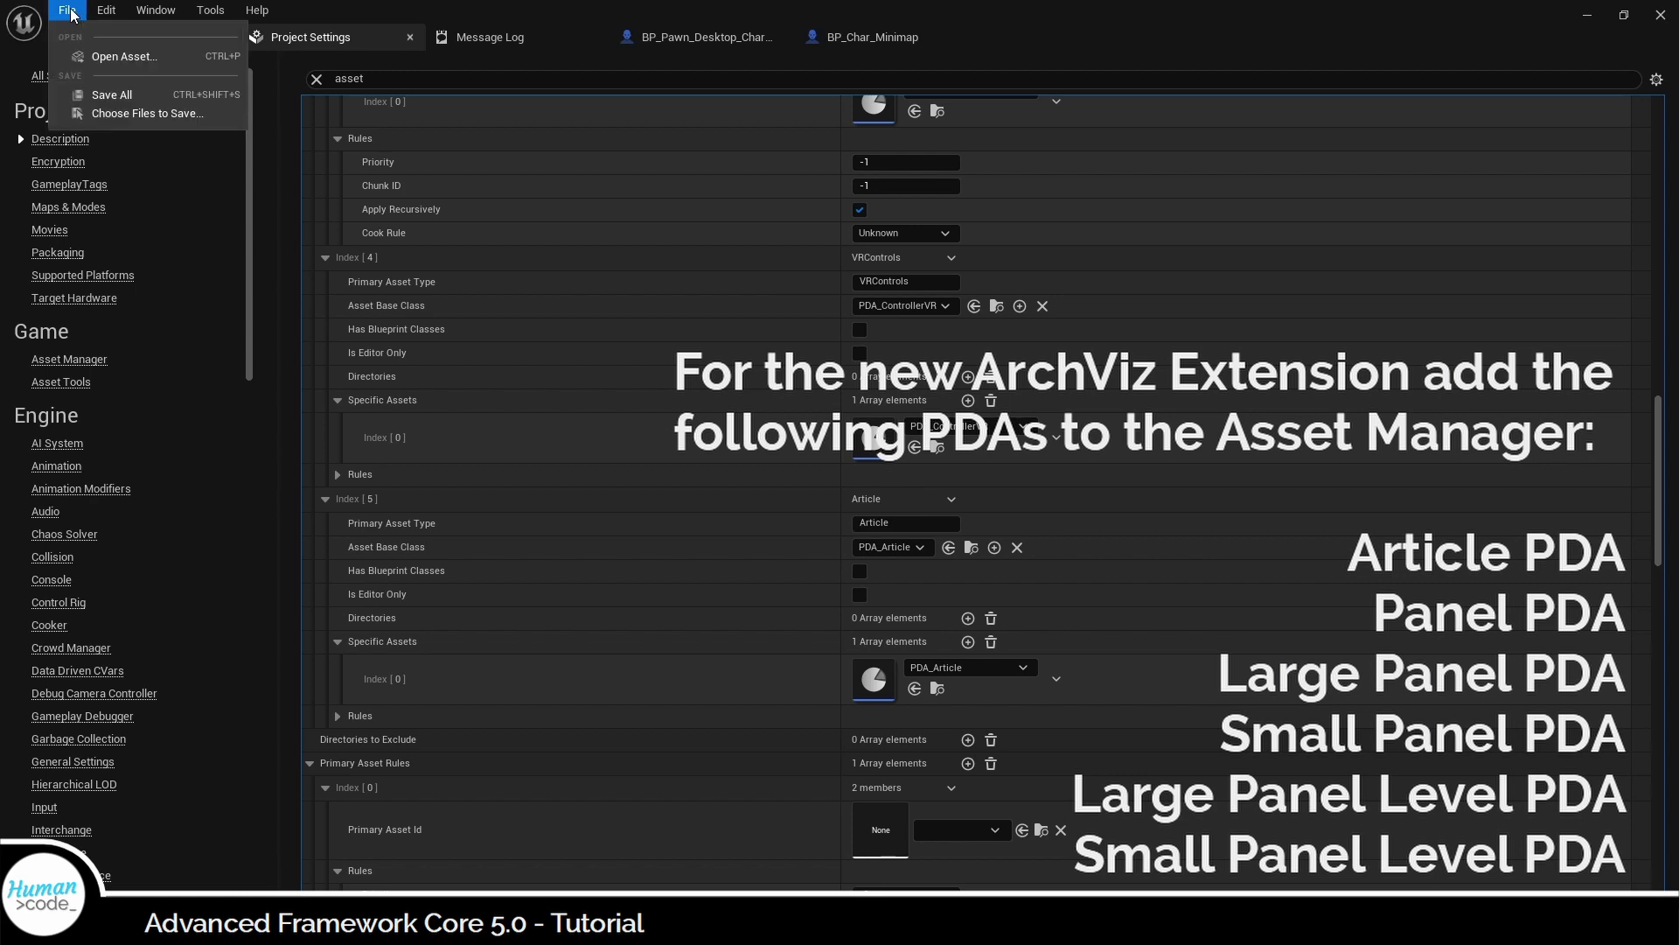
click(129, 98)
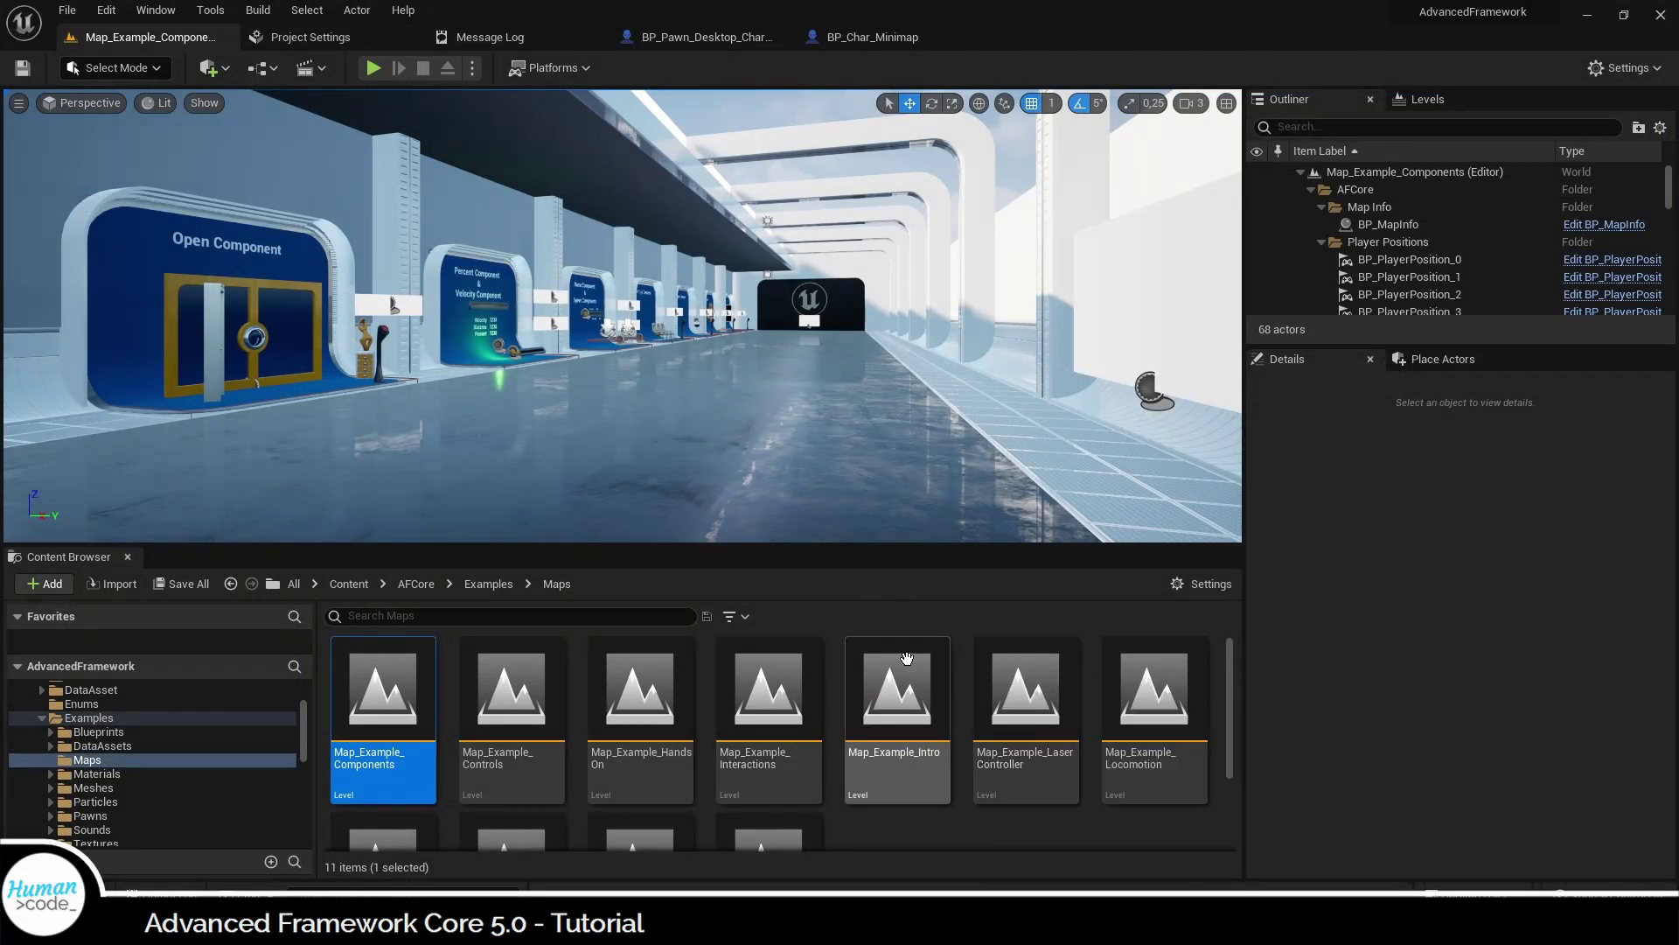
- Open the Map_Example_Intro level, then filter Project Settings by 'maps'
double_click(892, 688)
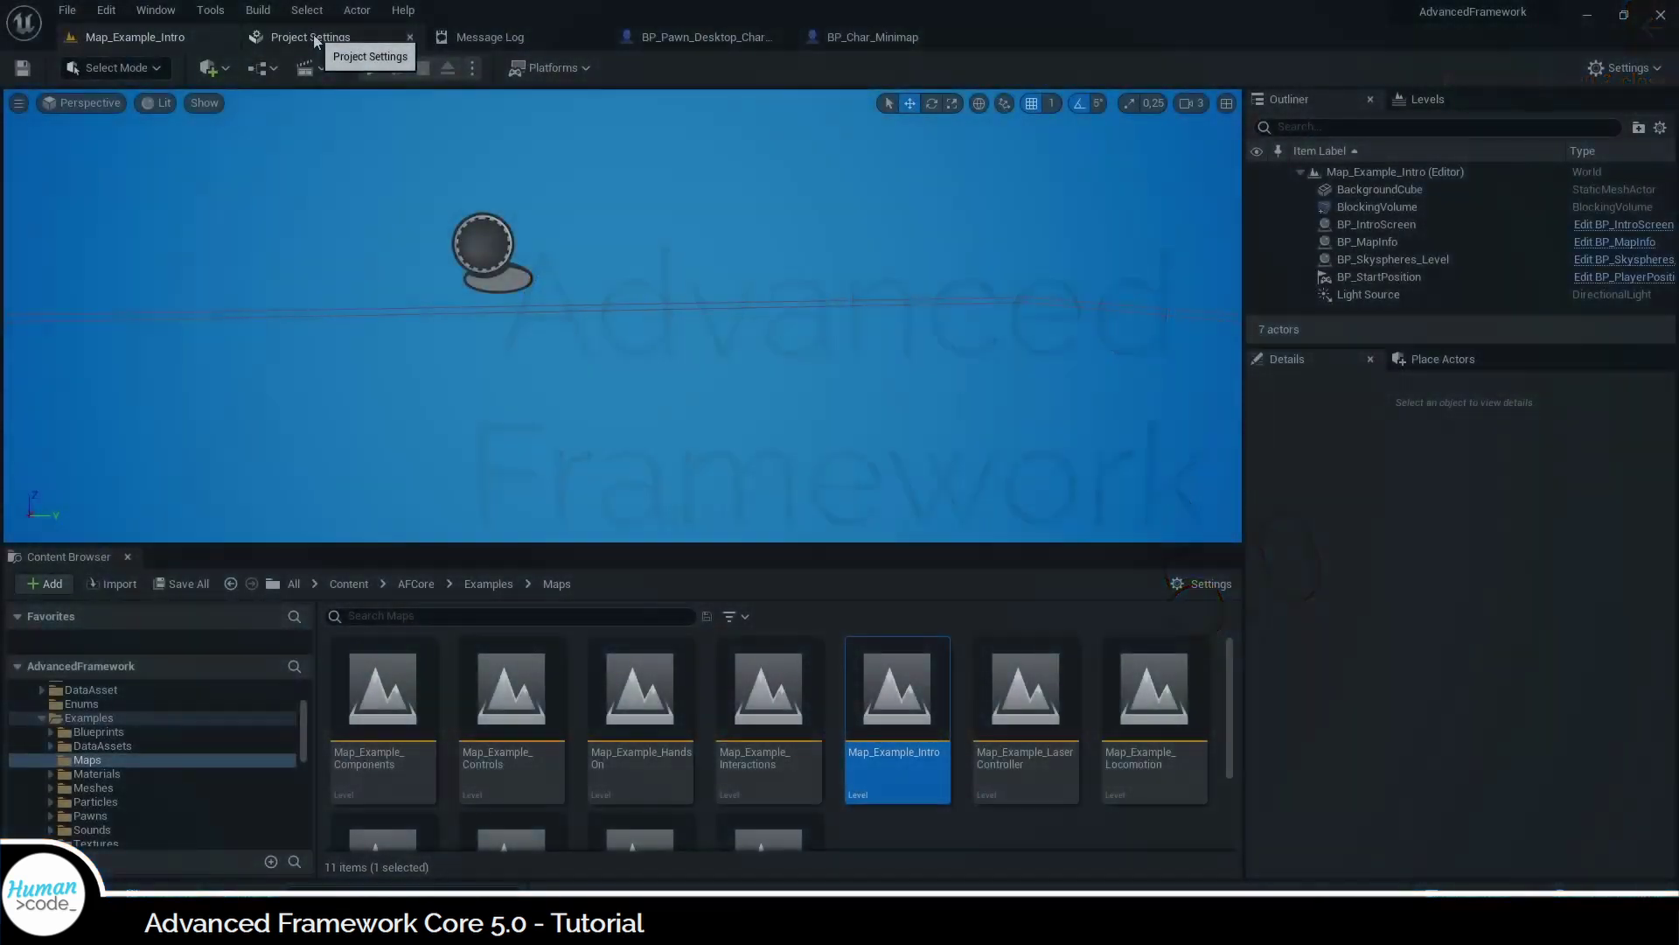
click(313, 35)
click(388, 77)
text(maps)
scroll(783, 532, down, 5)
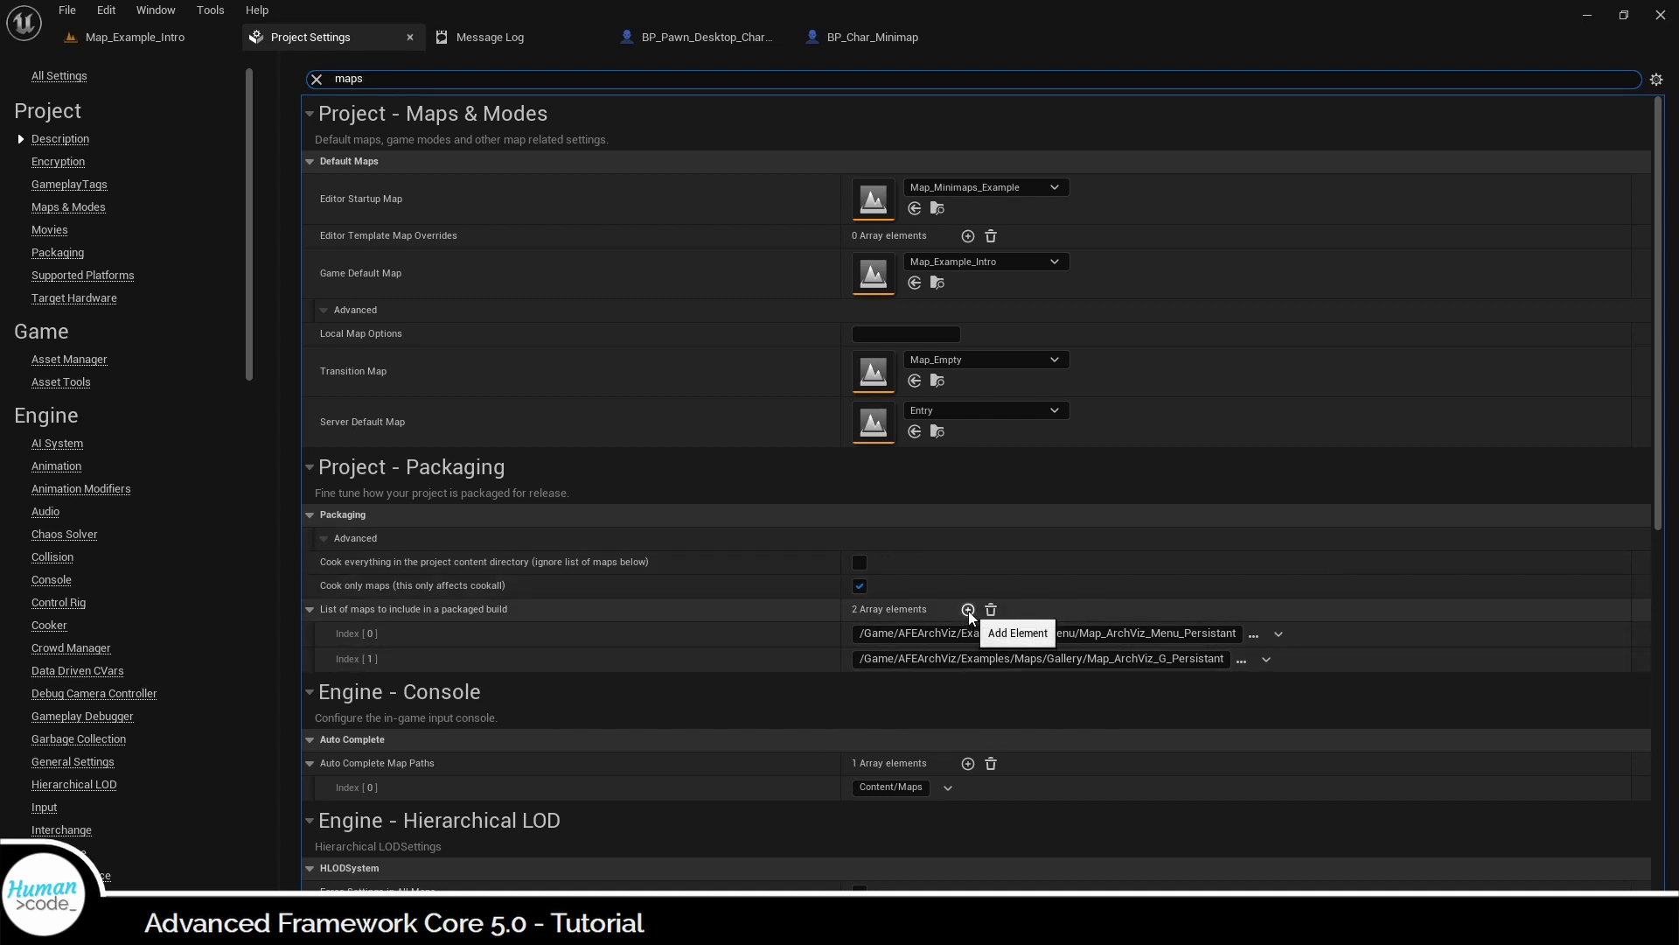
- Add AFEArchViz/Maps/Map_ArchViz_Intro as the third packaged-build map
click(968, 609)
click(921, 686)
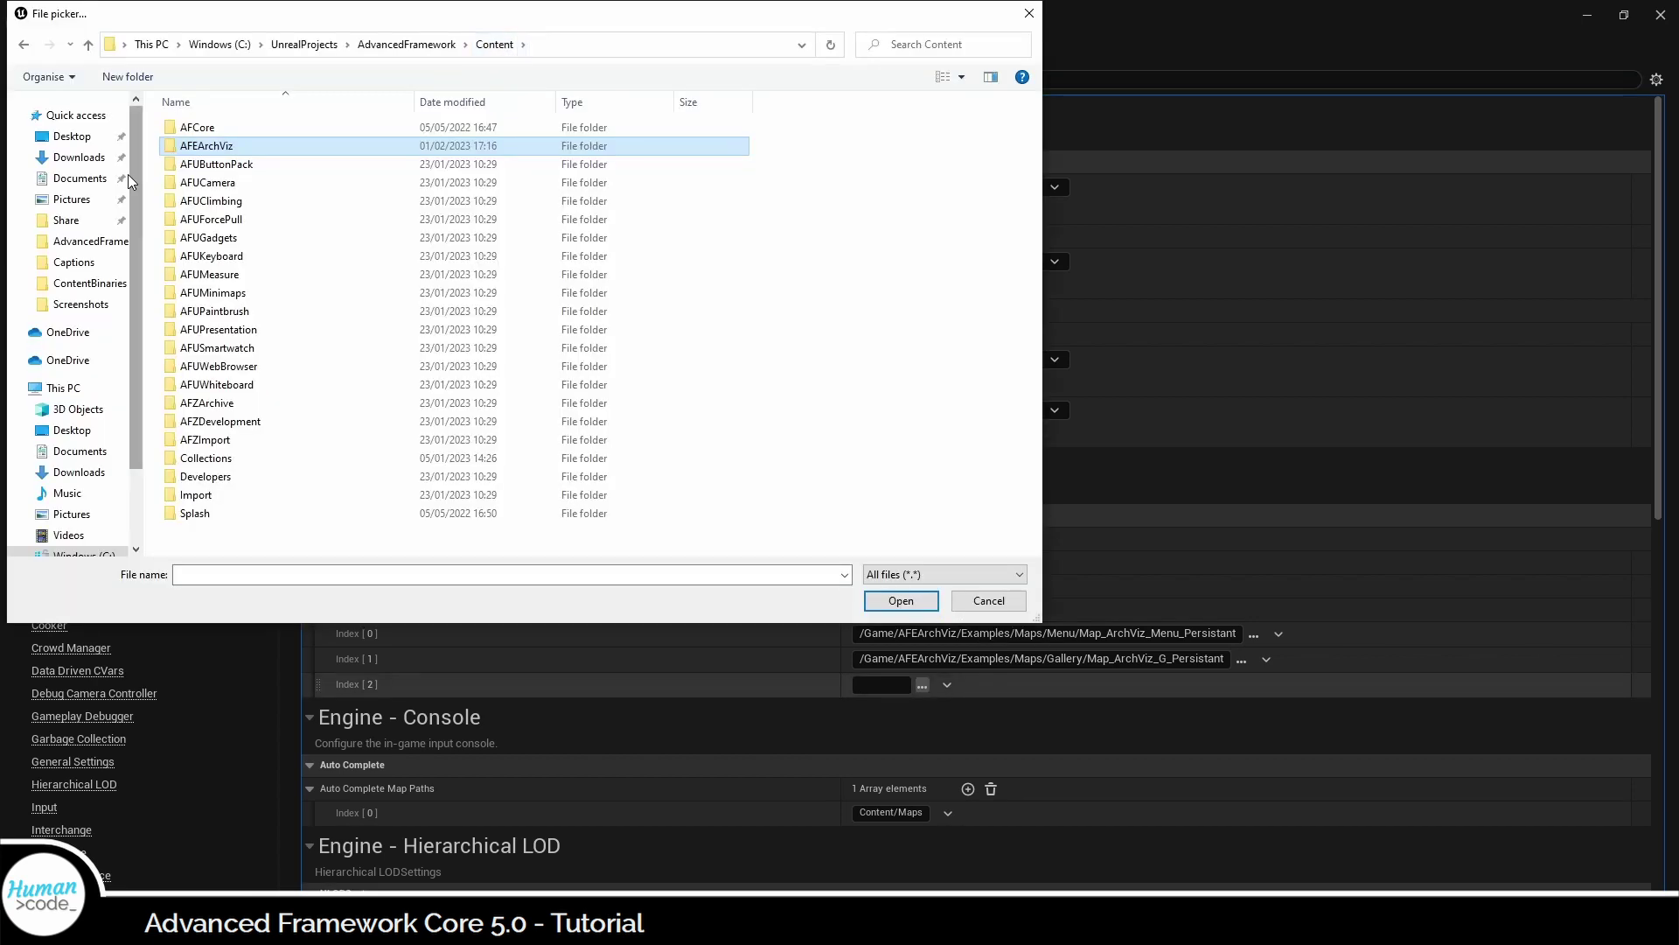
double_click(253, 145)
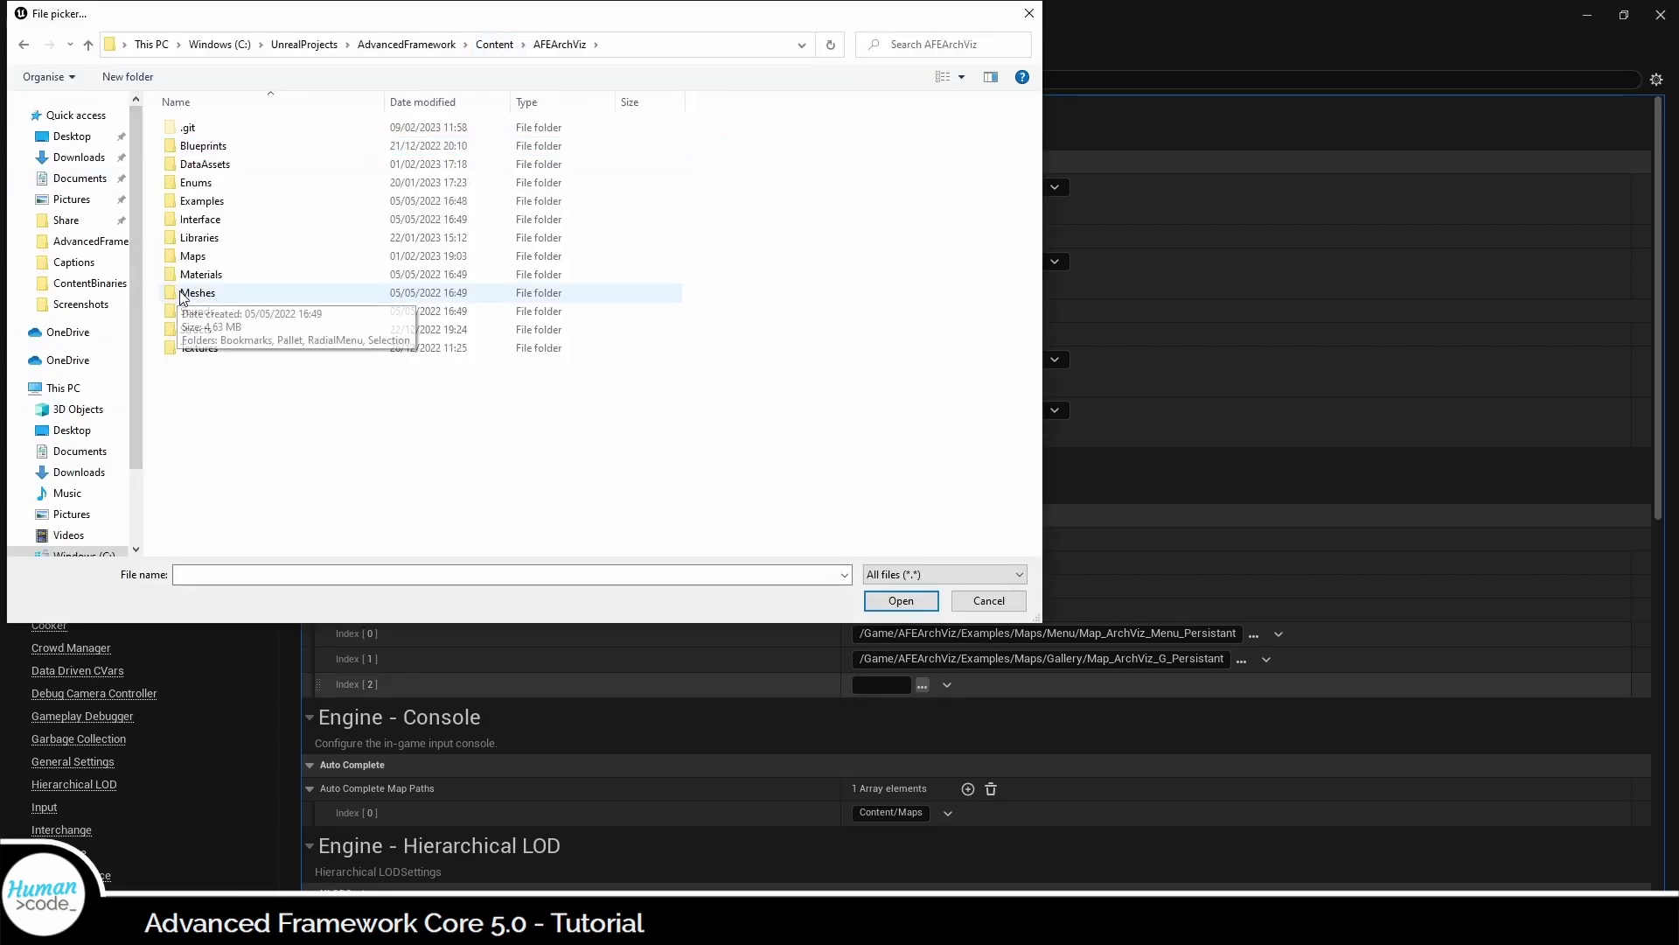
double_click(200, 260)
click(242, 128)
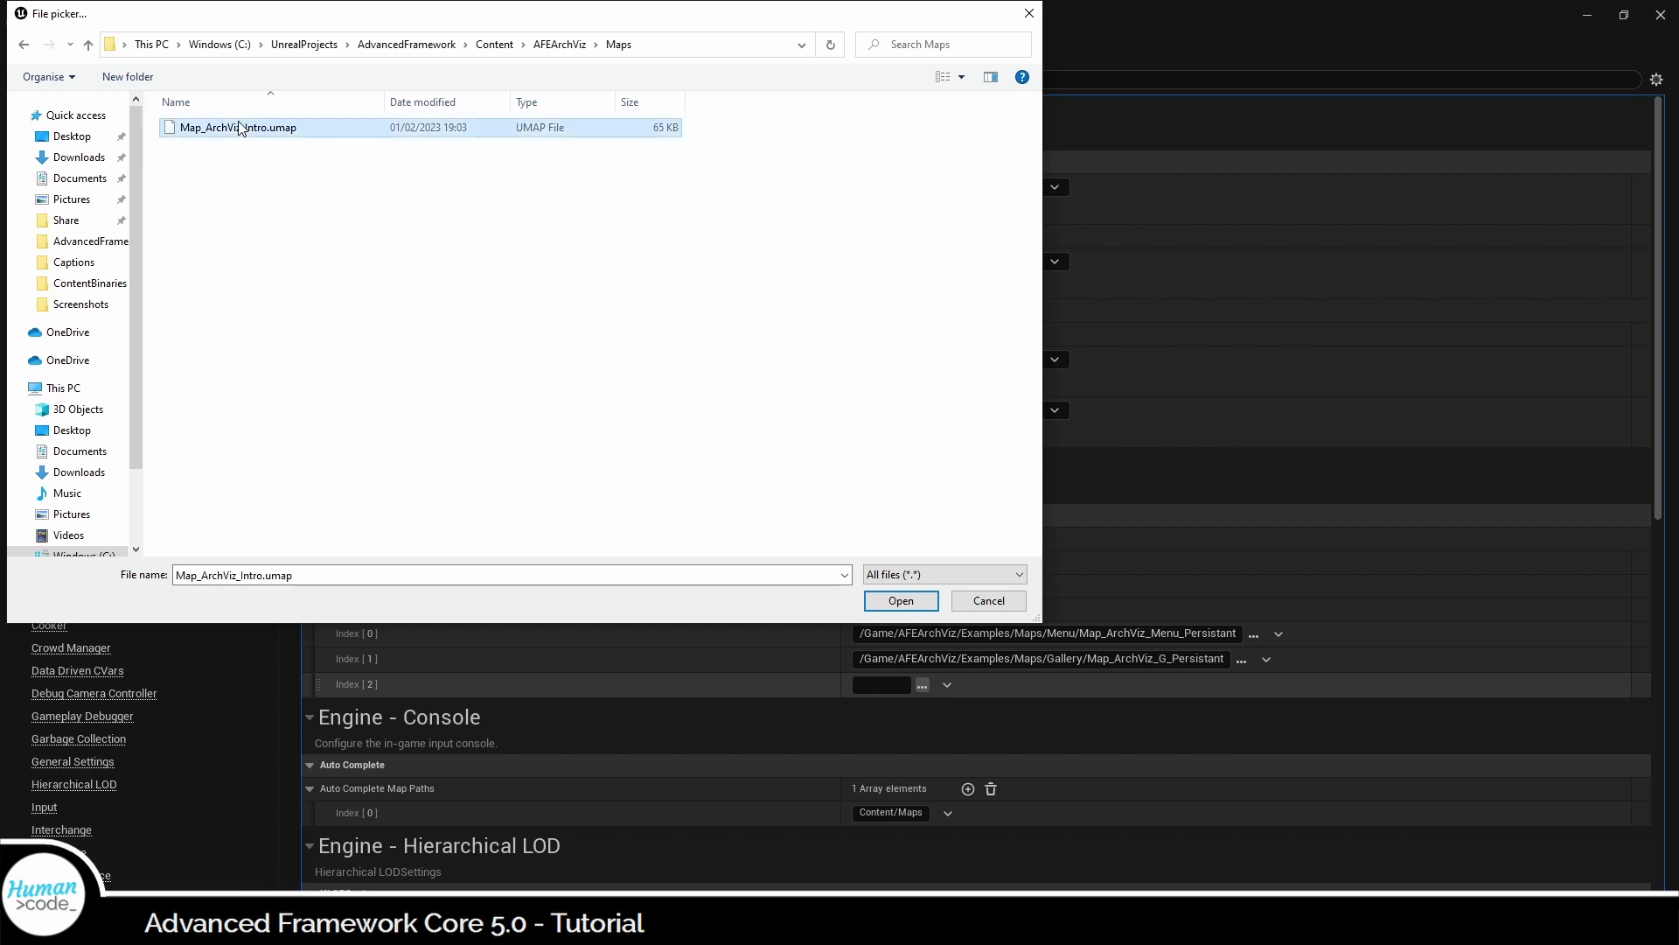
click(899, 600)
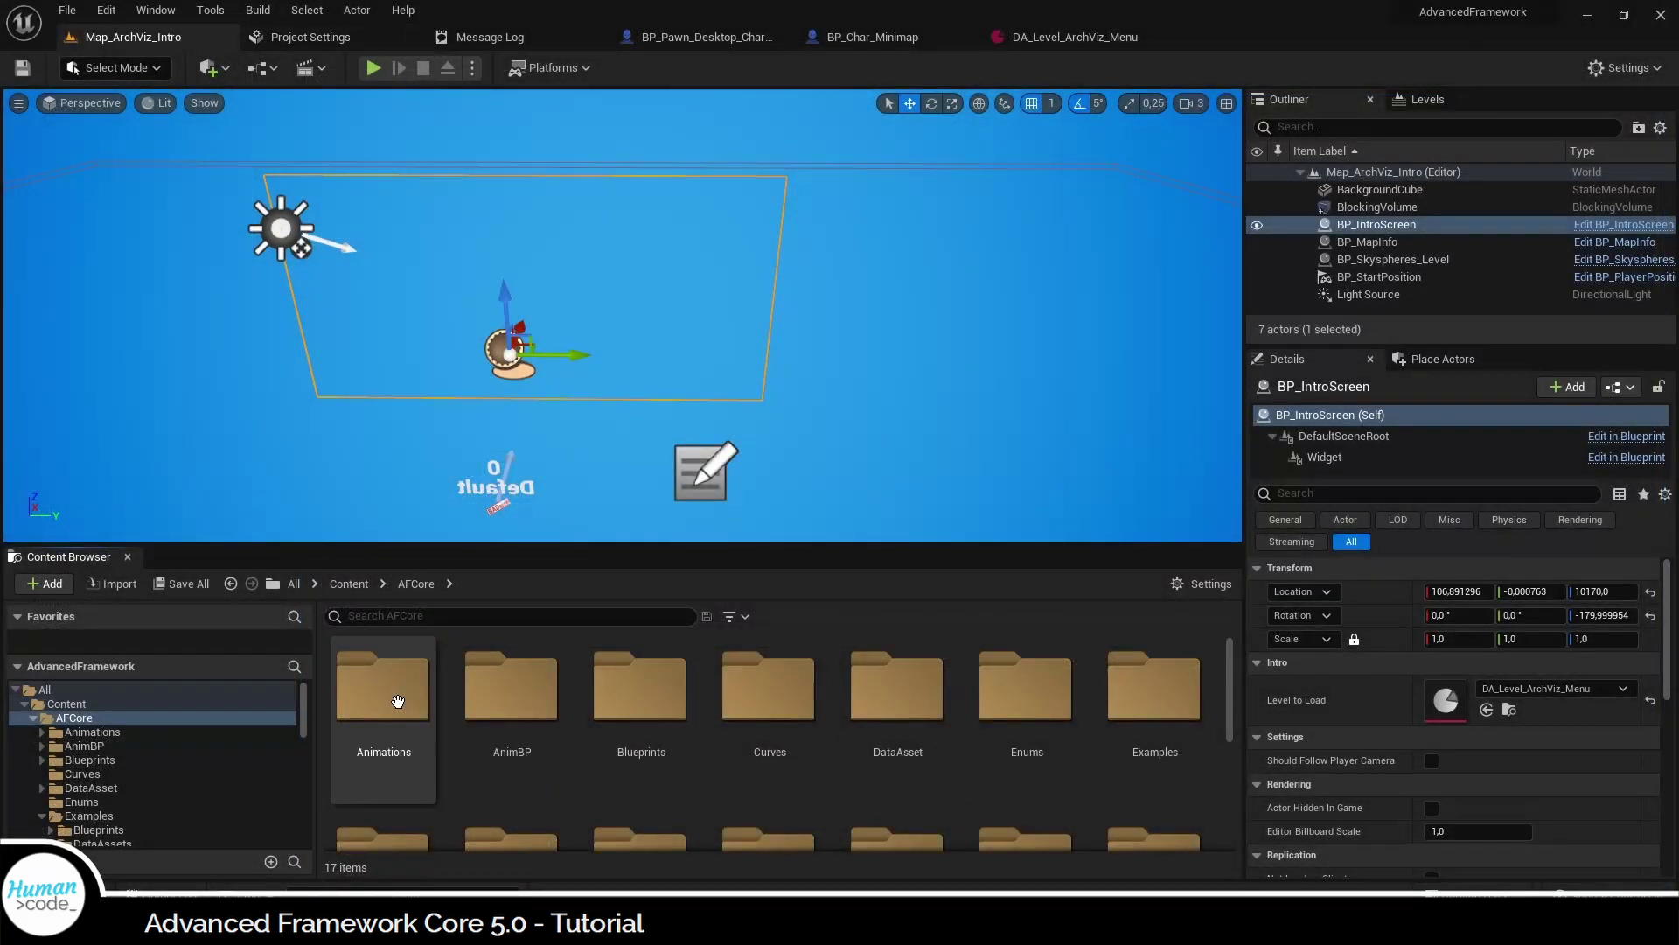
- Open the Map_Intro level from the Maps folder in the Content Browser
scroll(621, 726, down, 2)
double_click(755, 781)
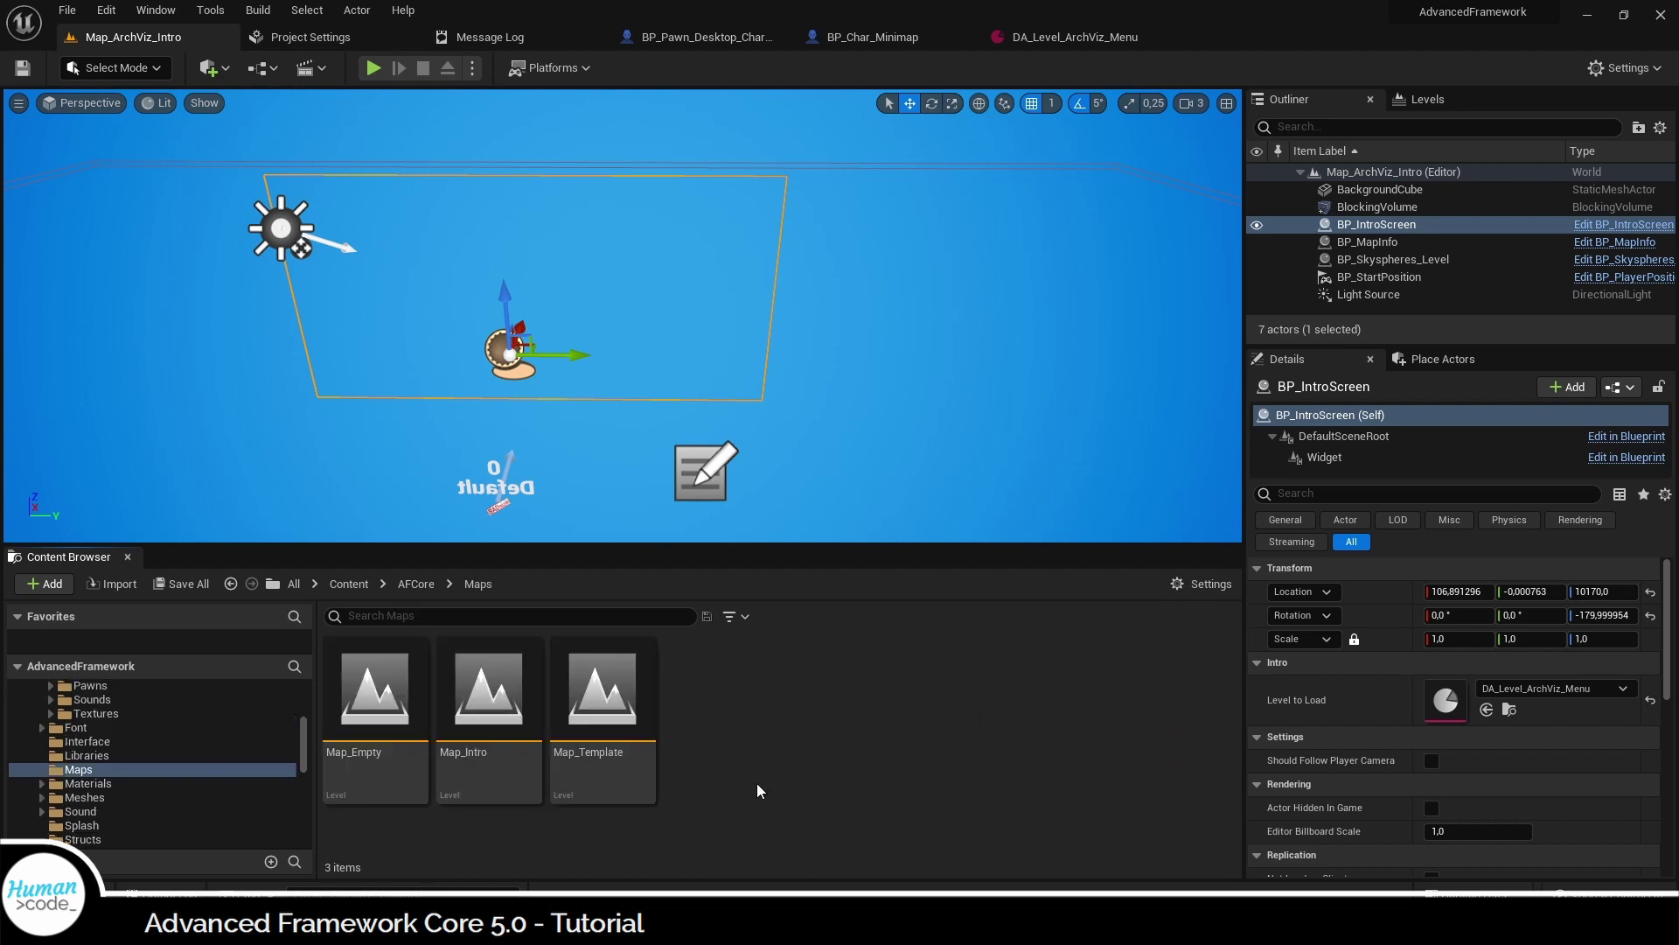
double_click(476, 729)
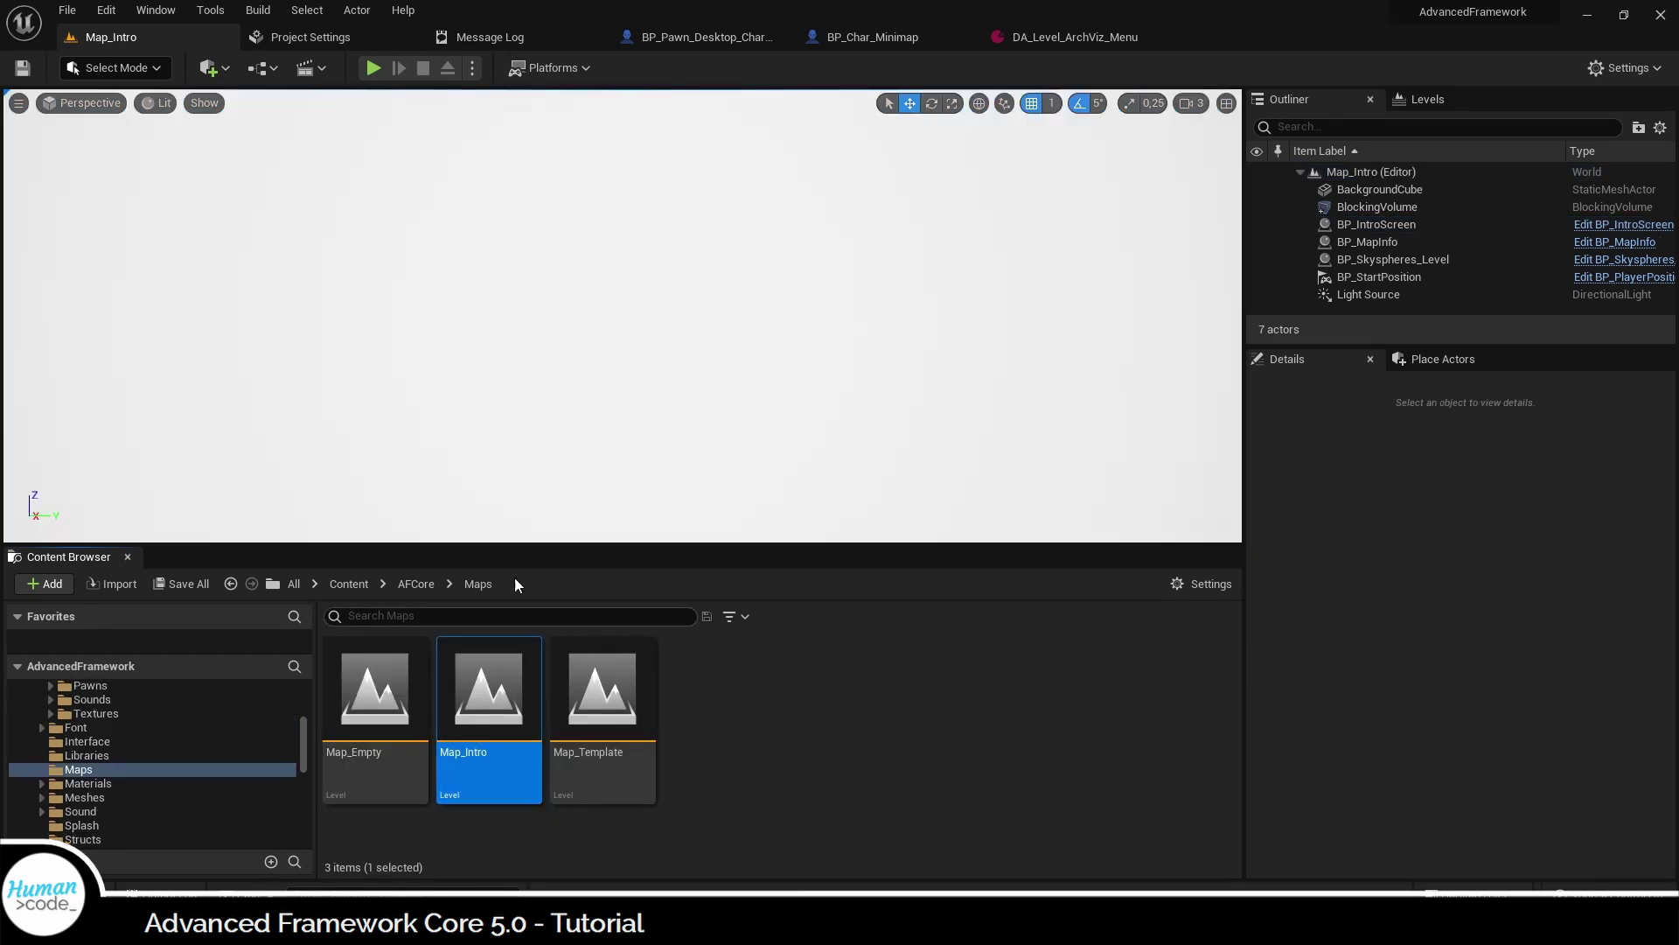
- Set BP_IntroScreen's Level to Load to DA_Level_ArchViz_Menu
click(1389, 229)
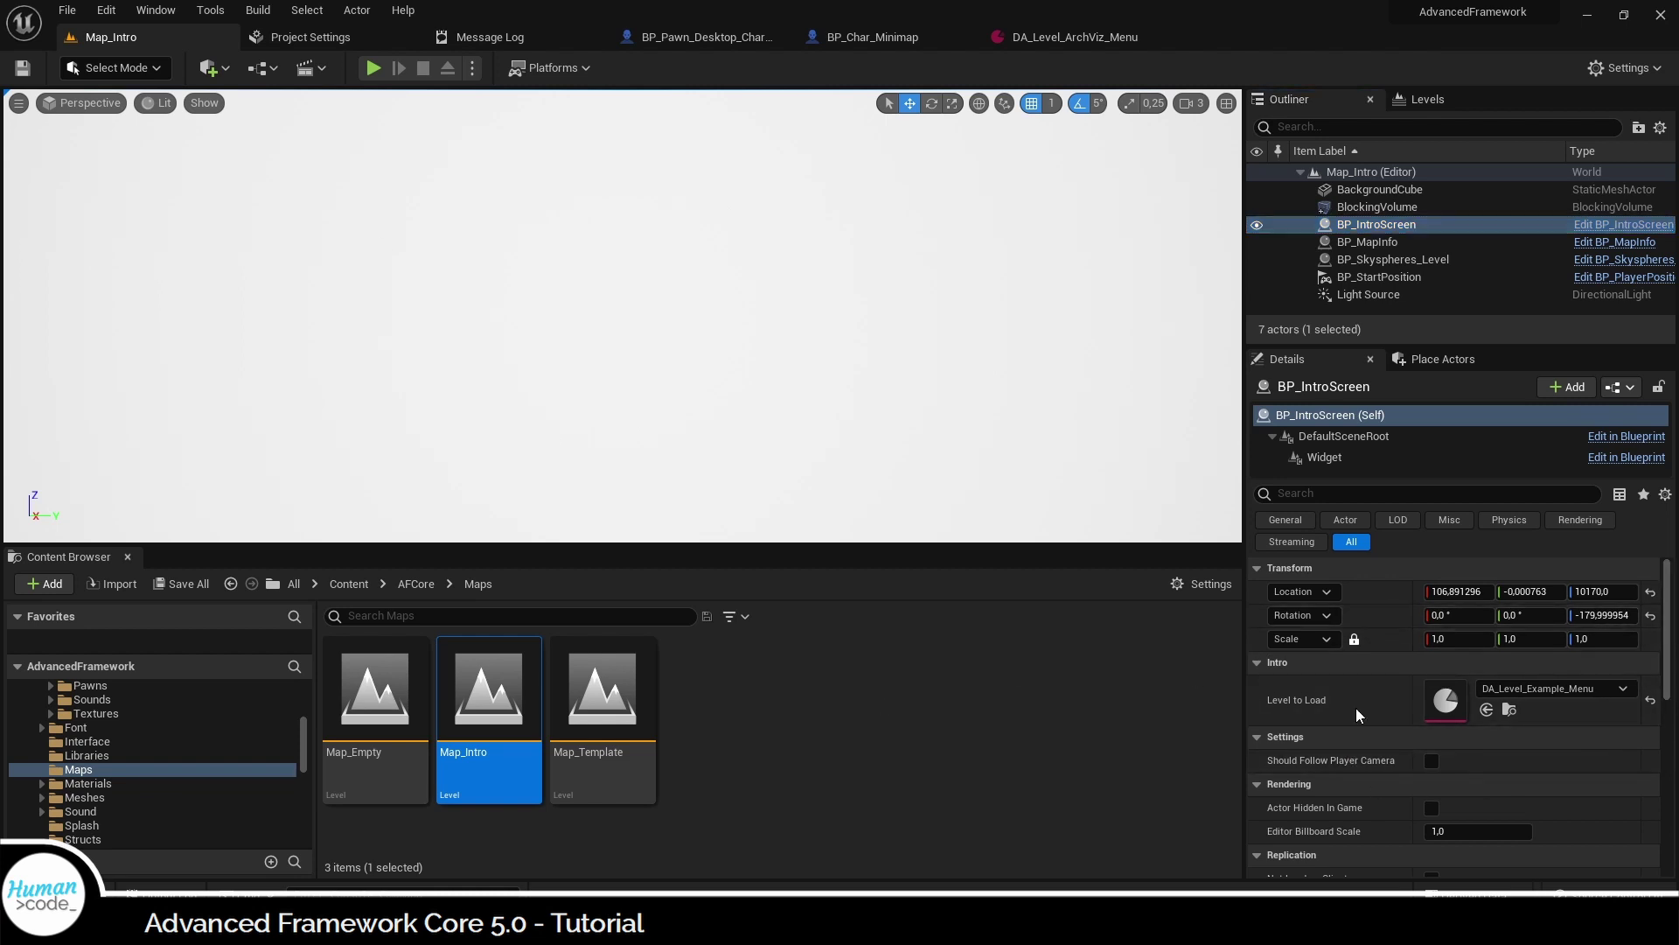
click(1527, 689)
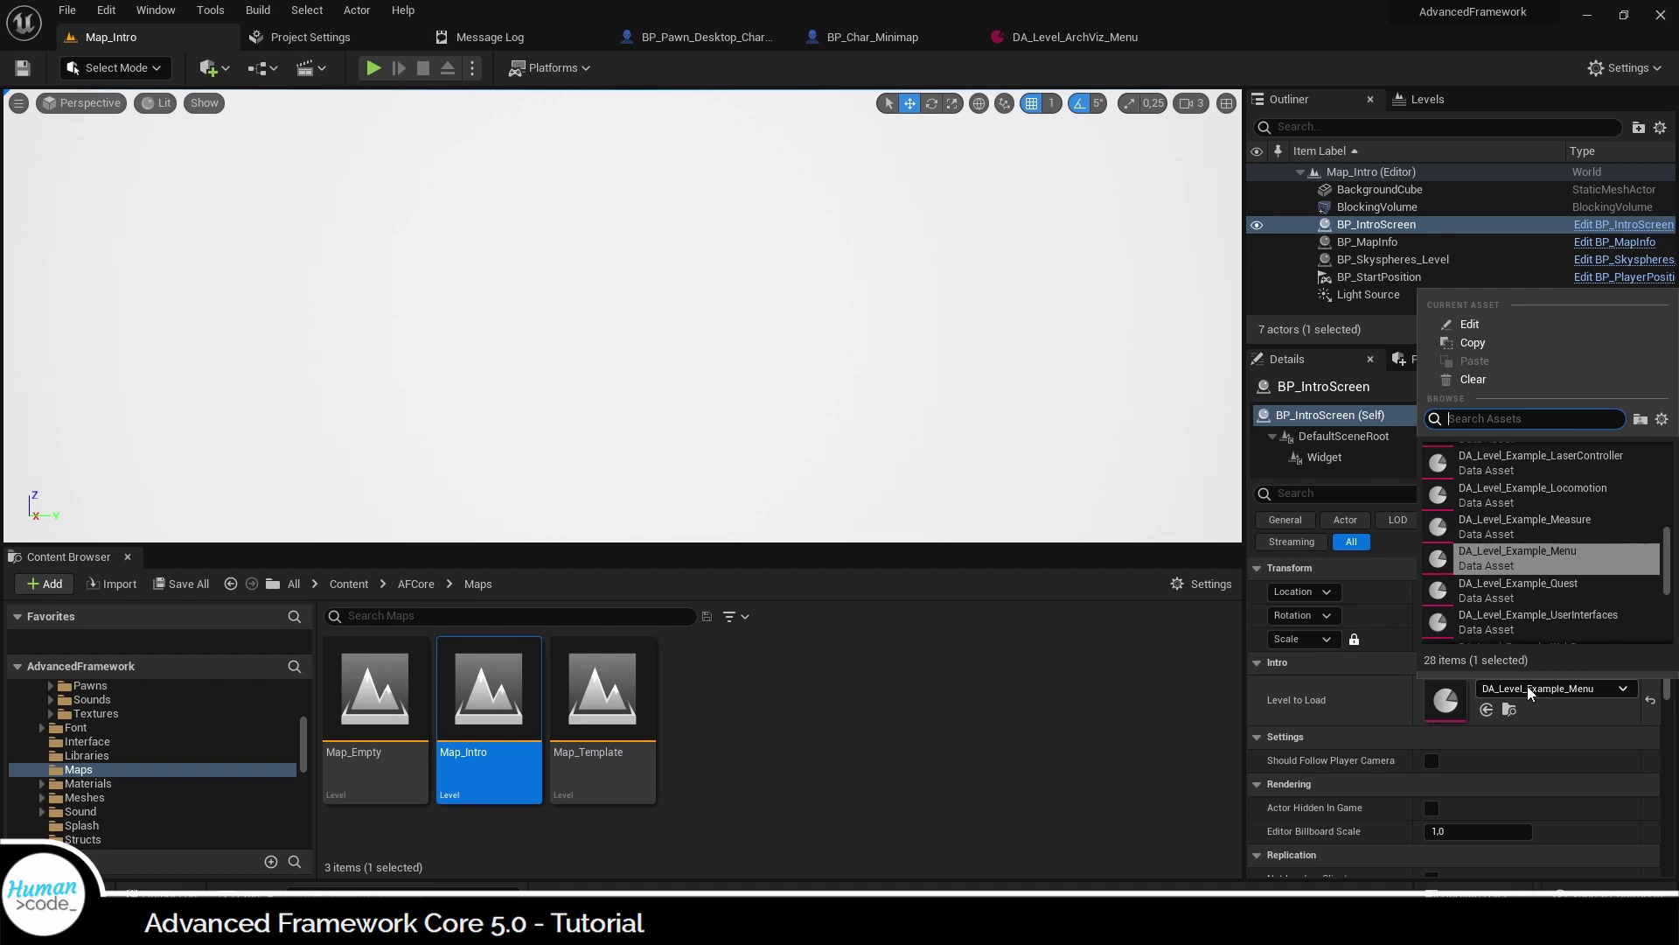
text(archv)
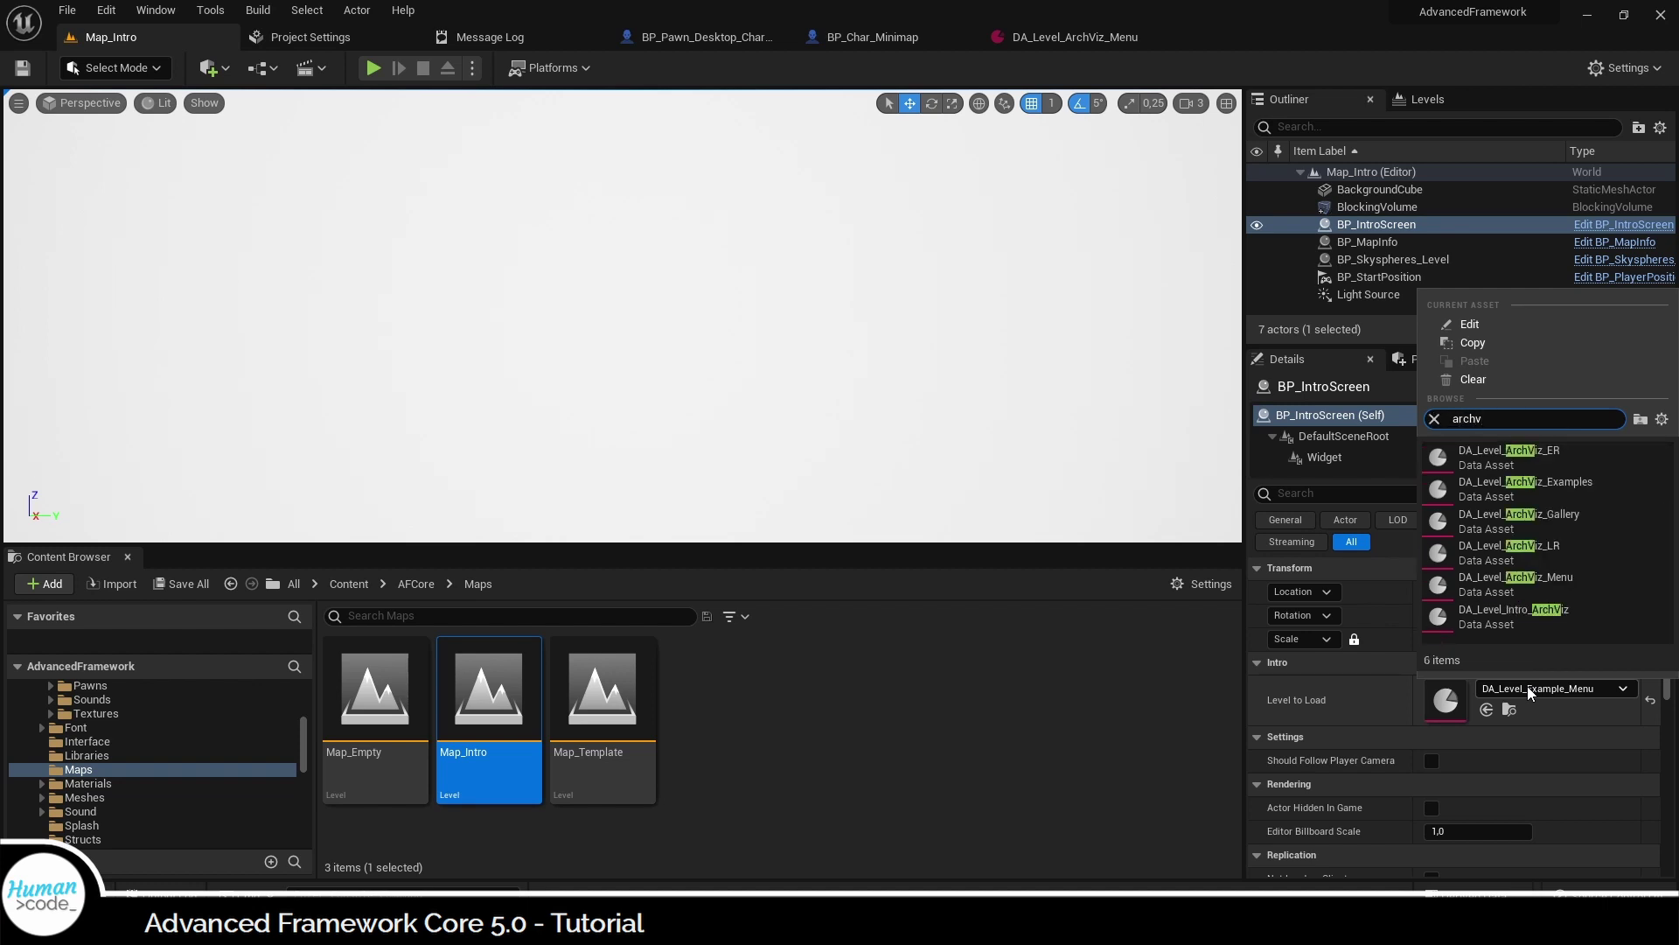
click(1572, 579)
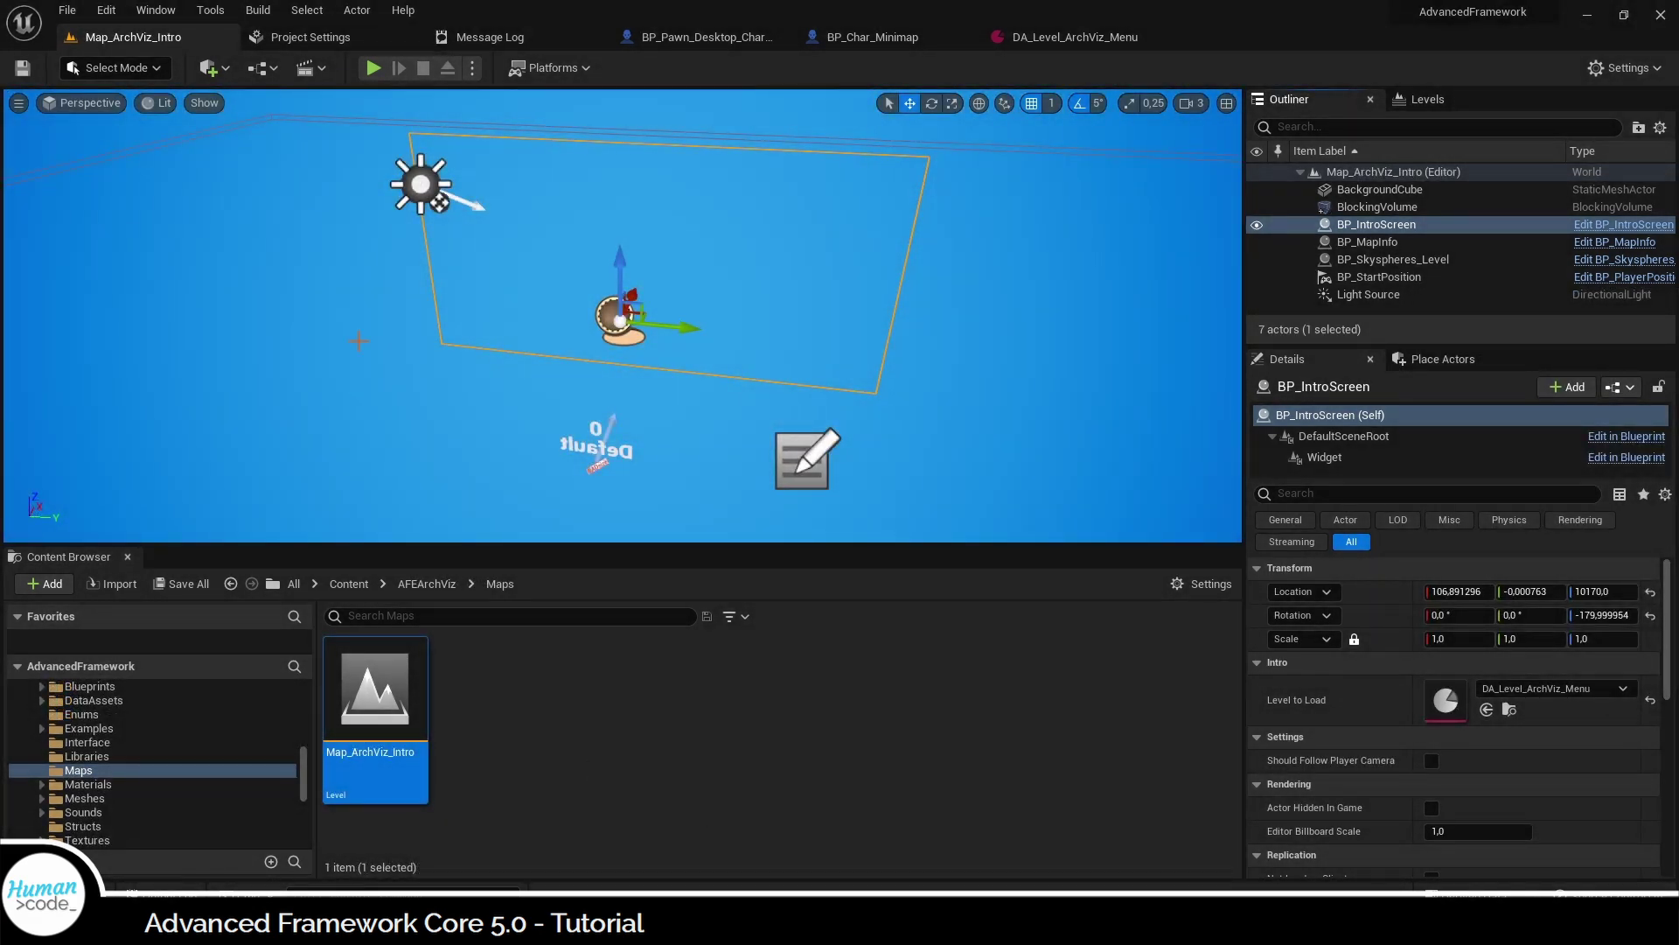
- Set the Game Default Map in Maps & Modes to Map_ArchViz_Intro
click(332, 39)
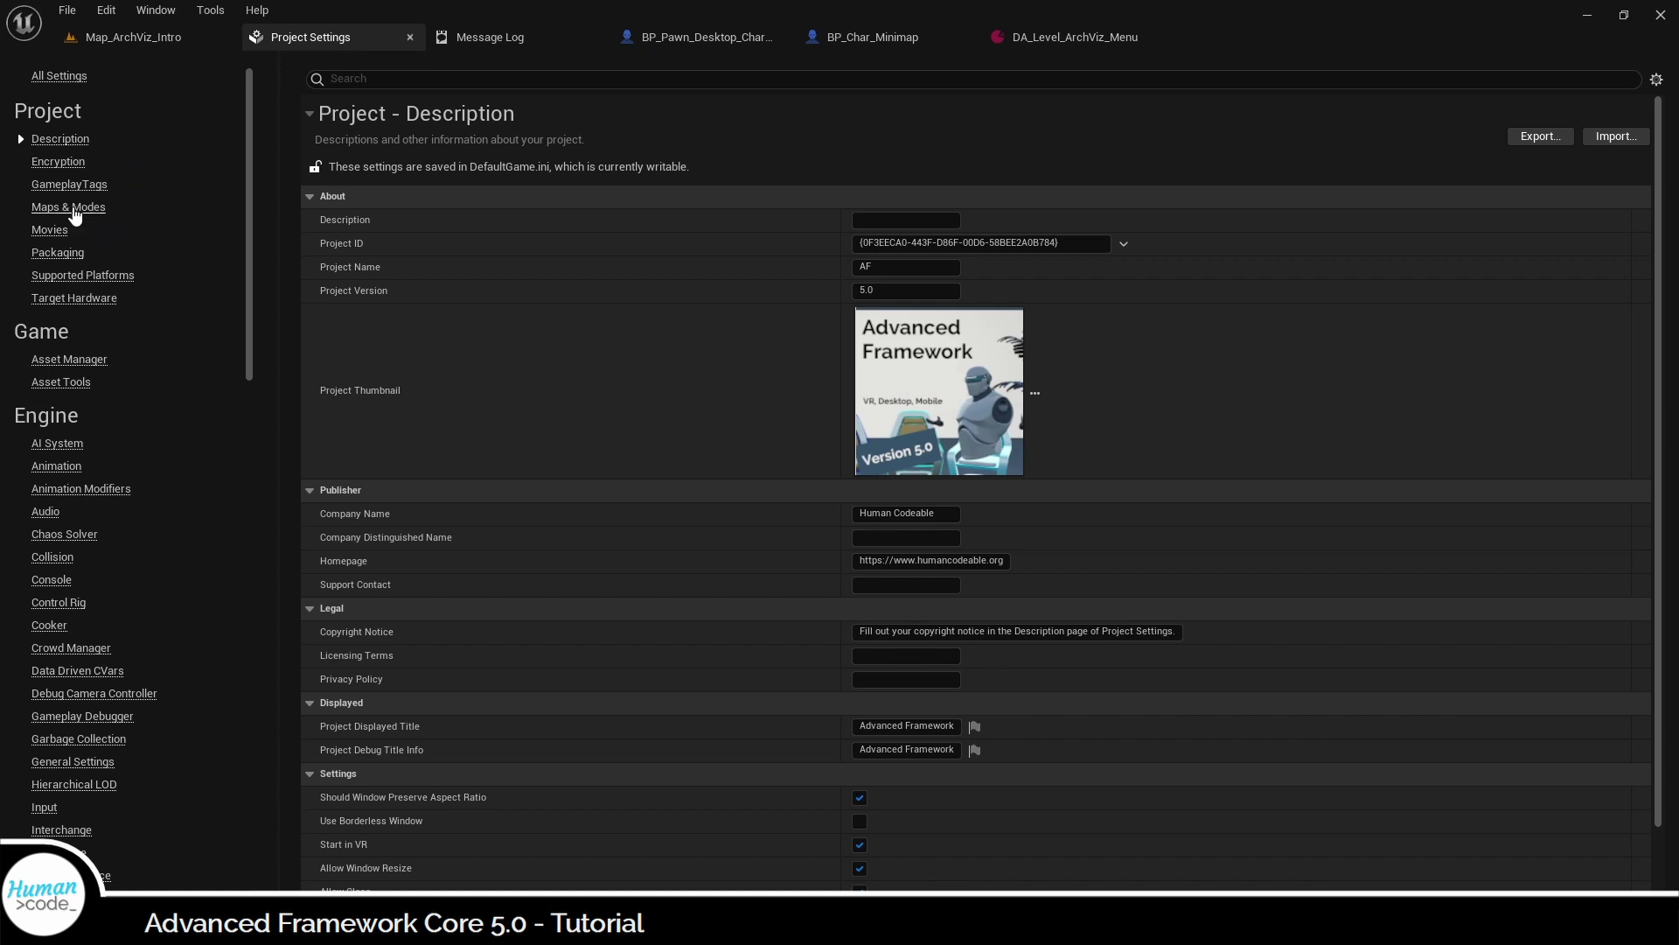
click(70, 208)
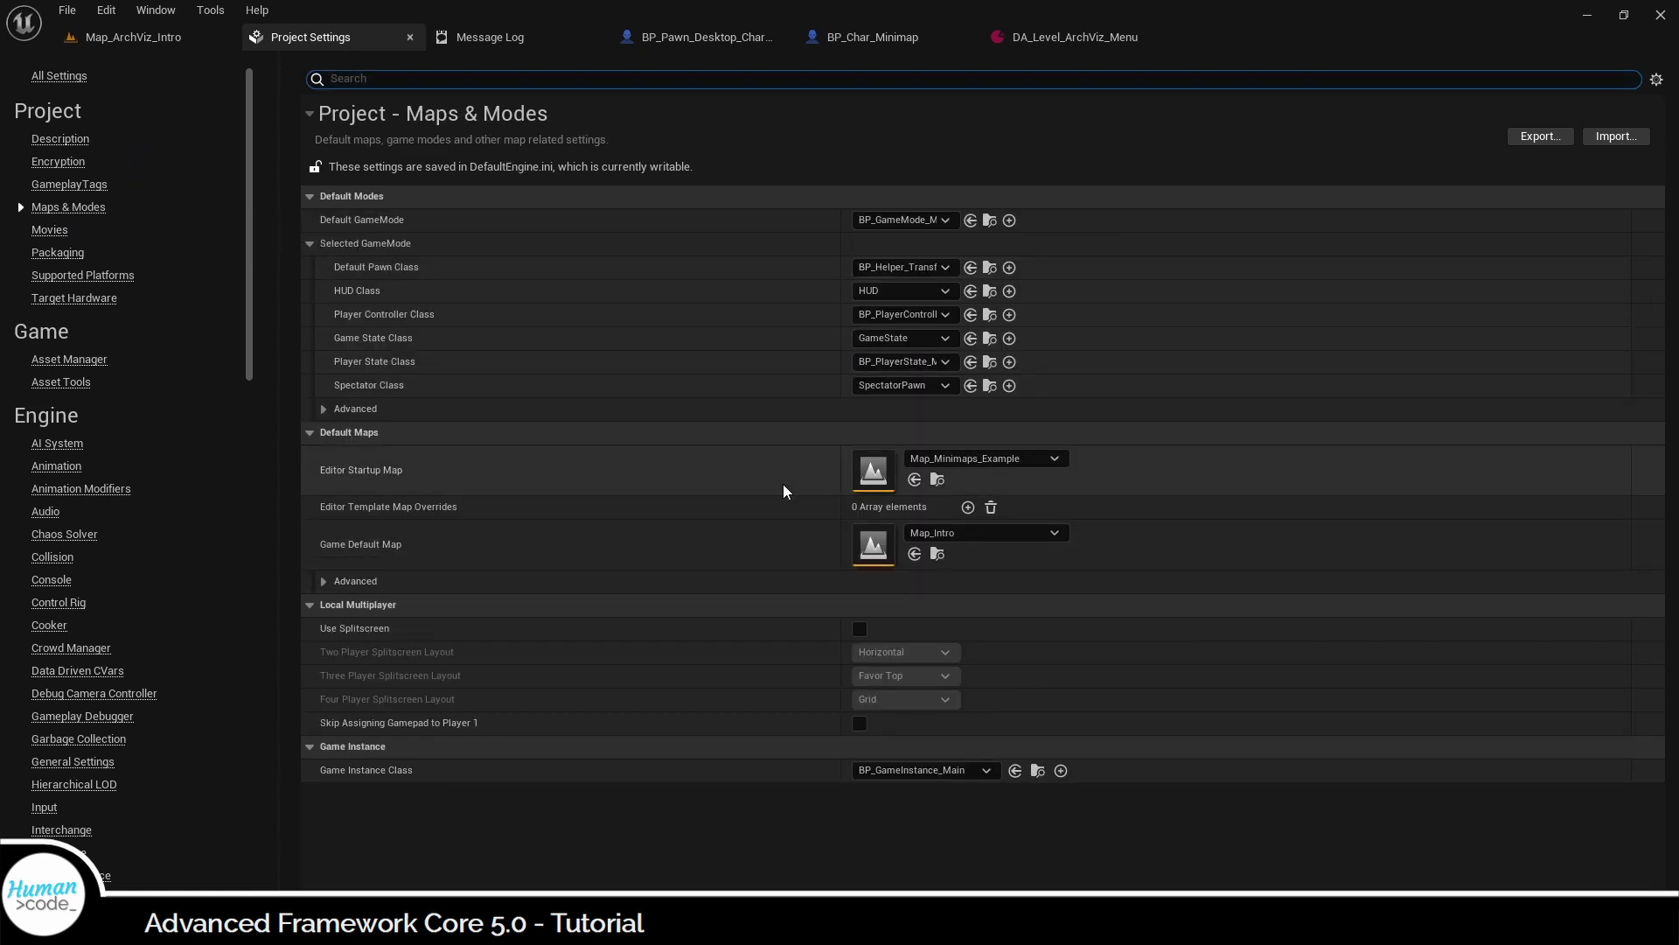
click(1017, 541)
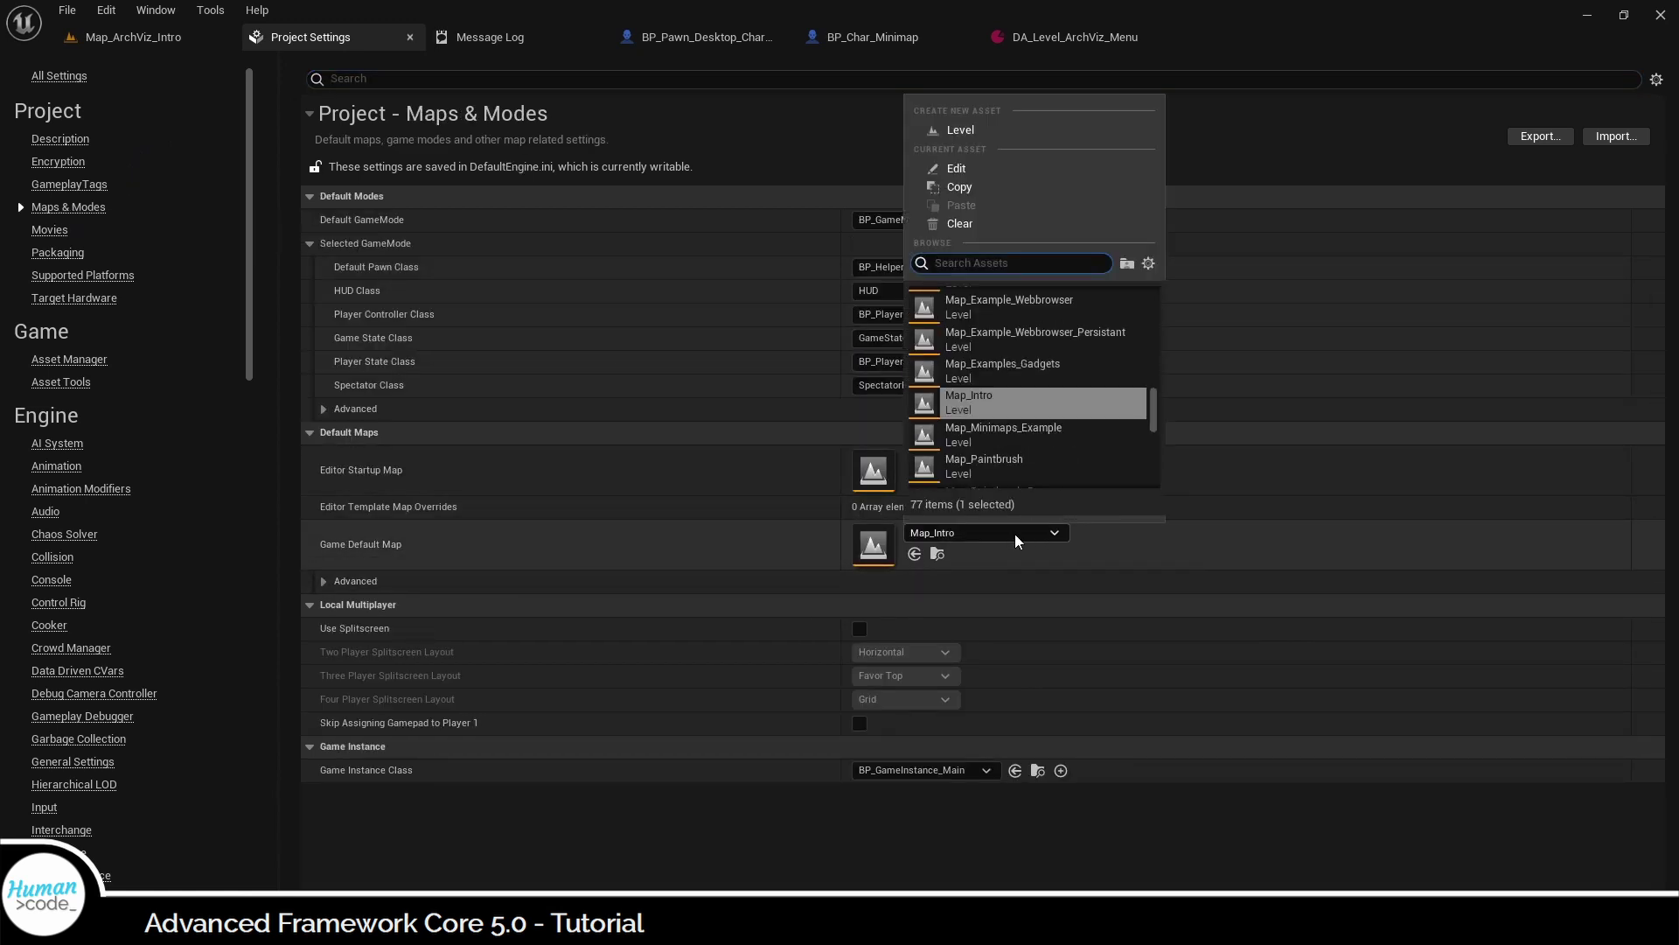
text(intro)
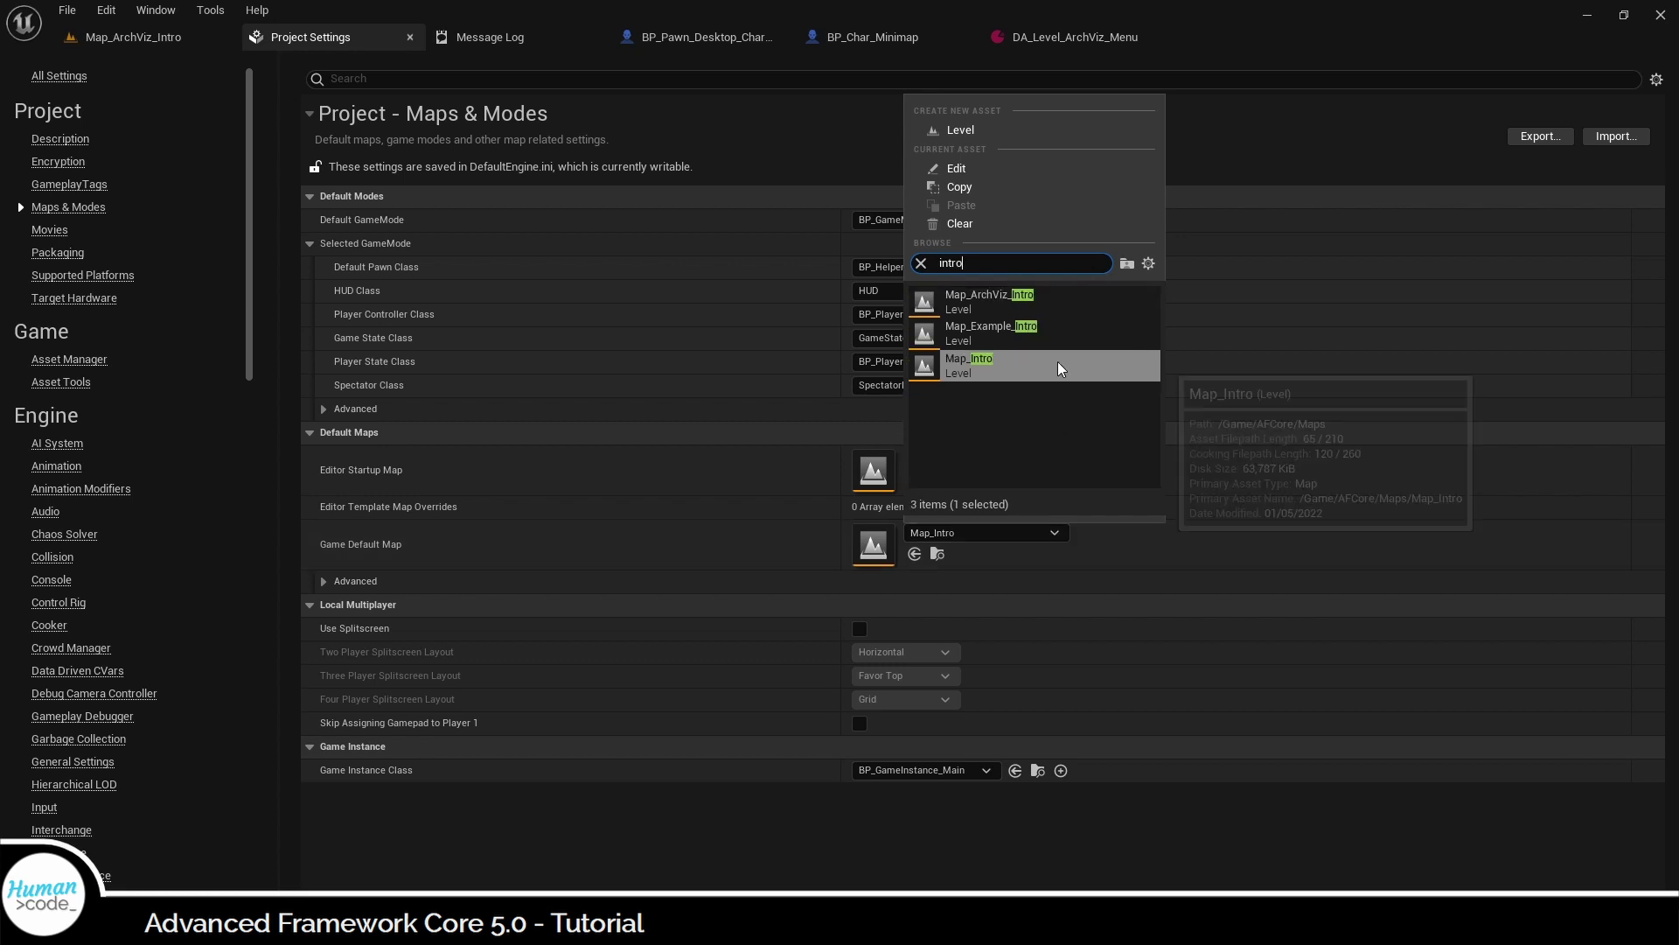
click(1015, 303)
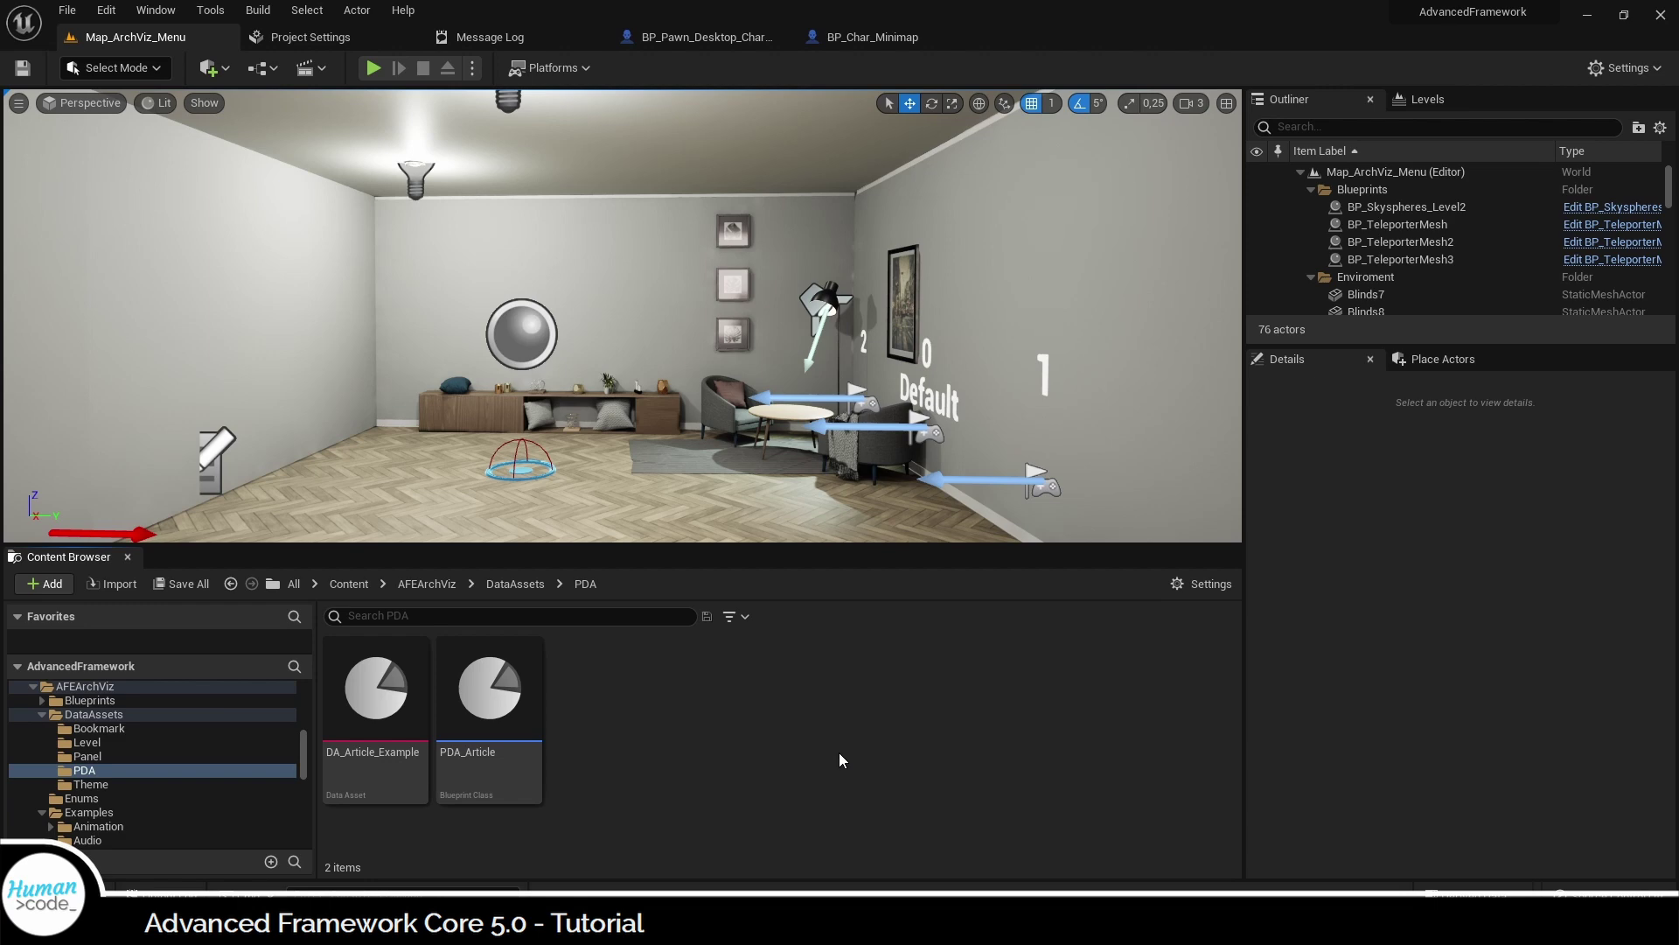
- Change the Game Default Map to Map_ArchViz_Menu_Persistant and open the File menu to save
click(309, 35)
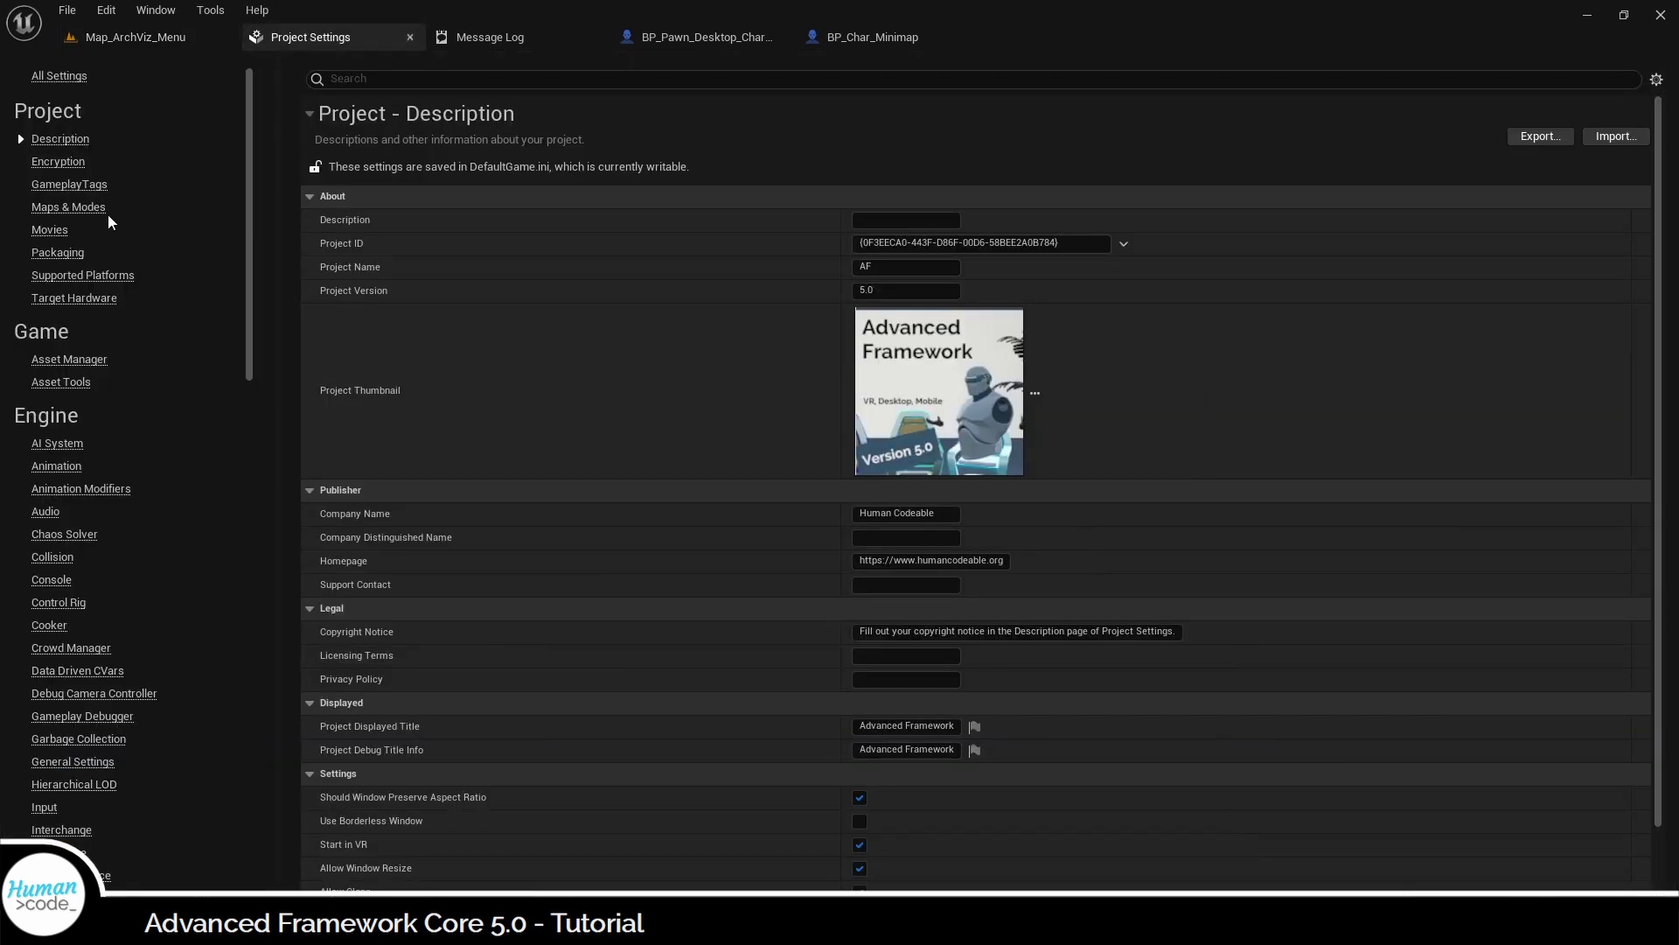
click(58, 208)
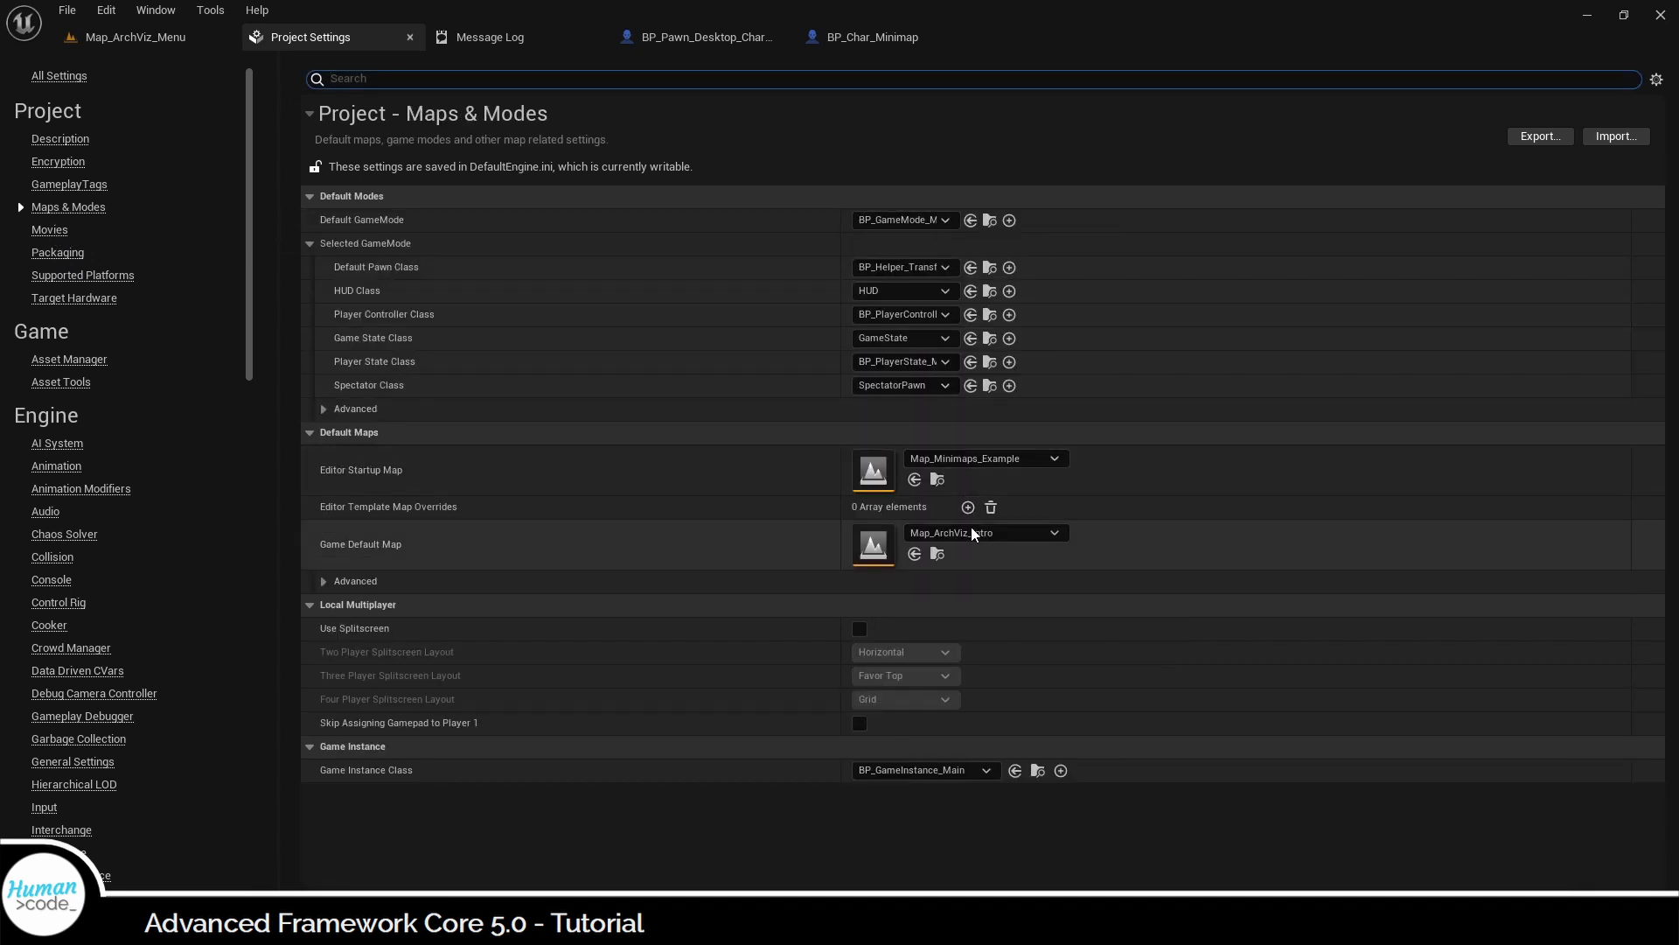
click(1005, 537)
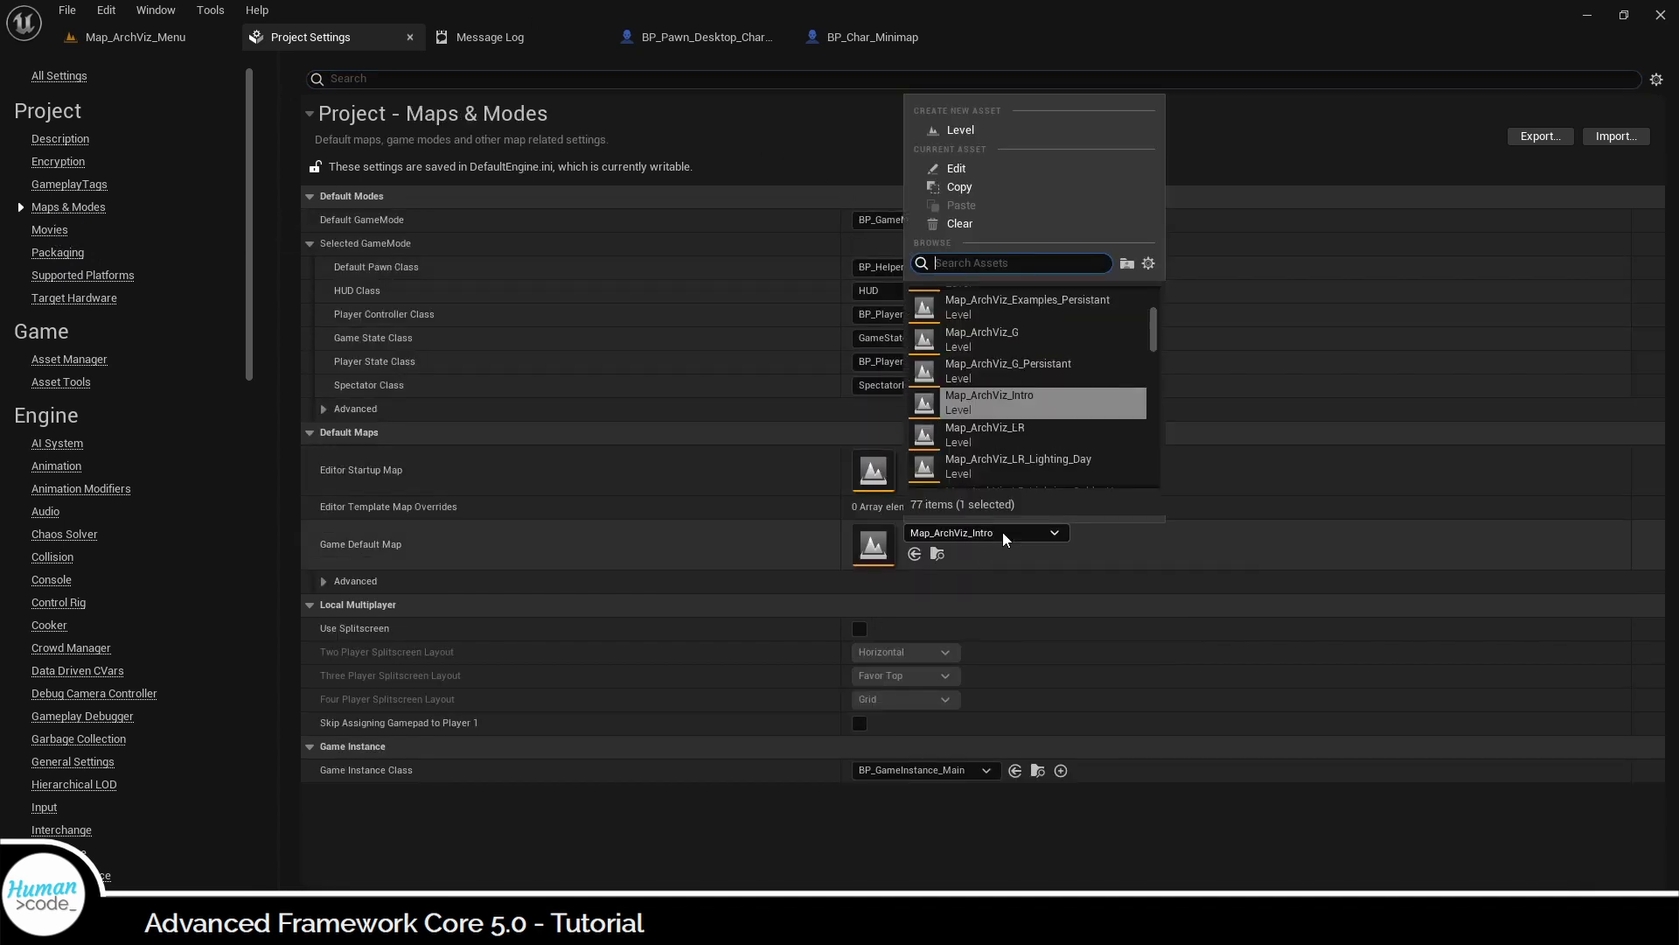
text(menu)
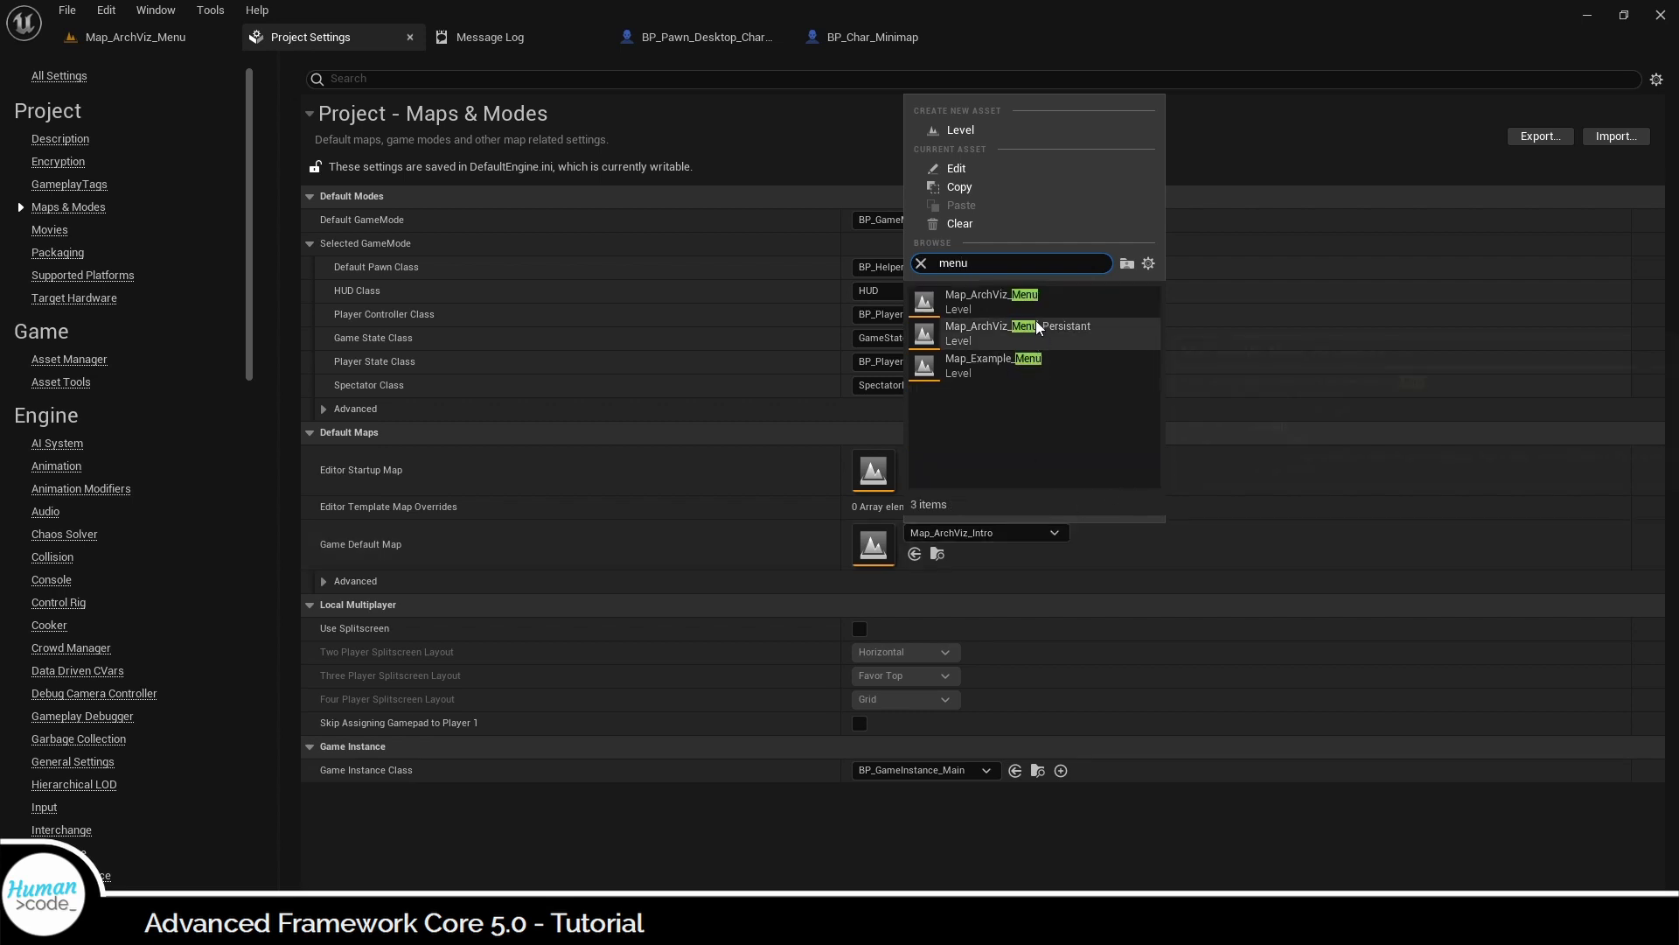
click(1036, 327)
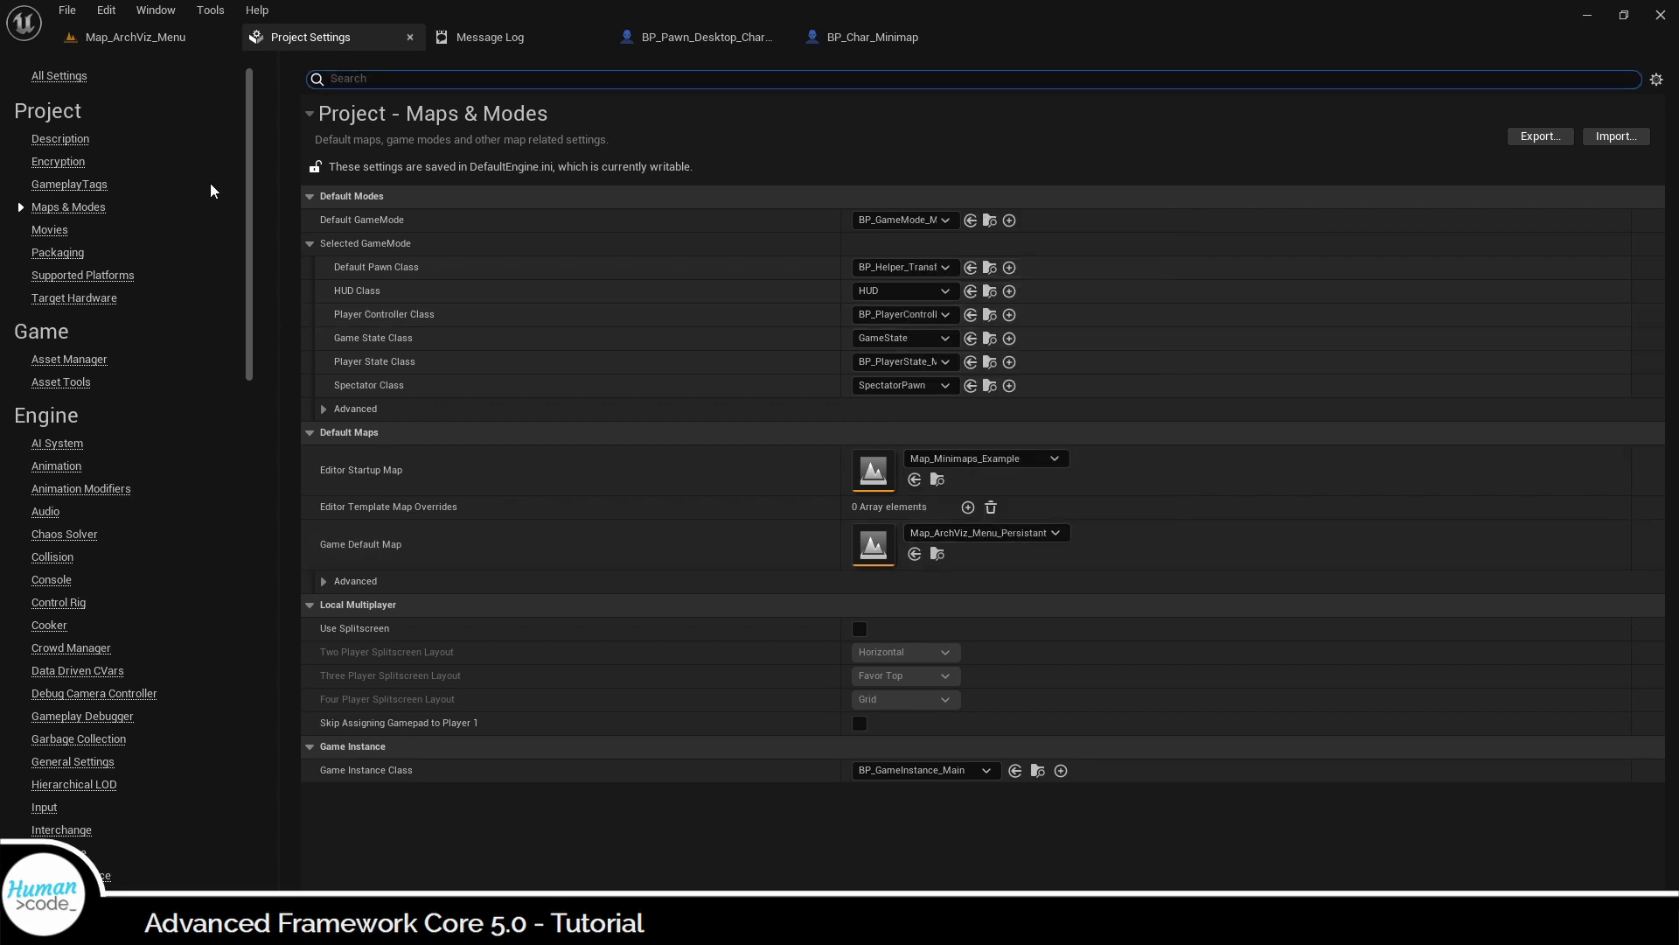
click(69, 10)
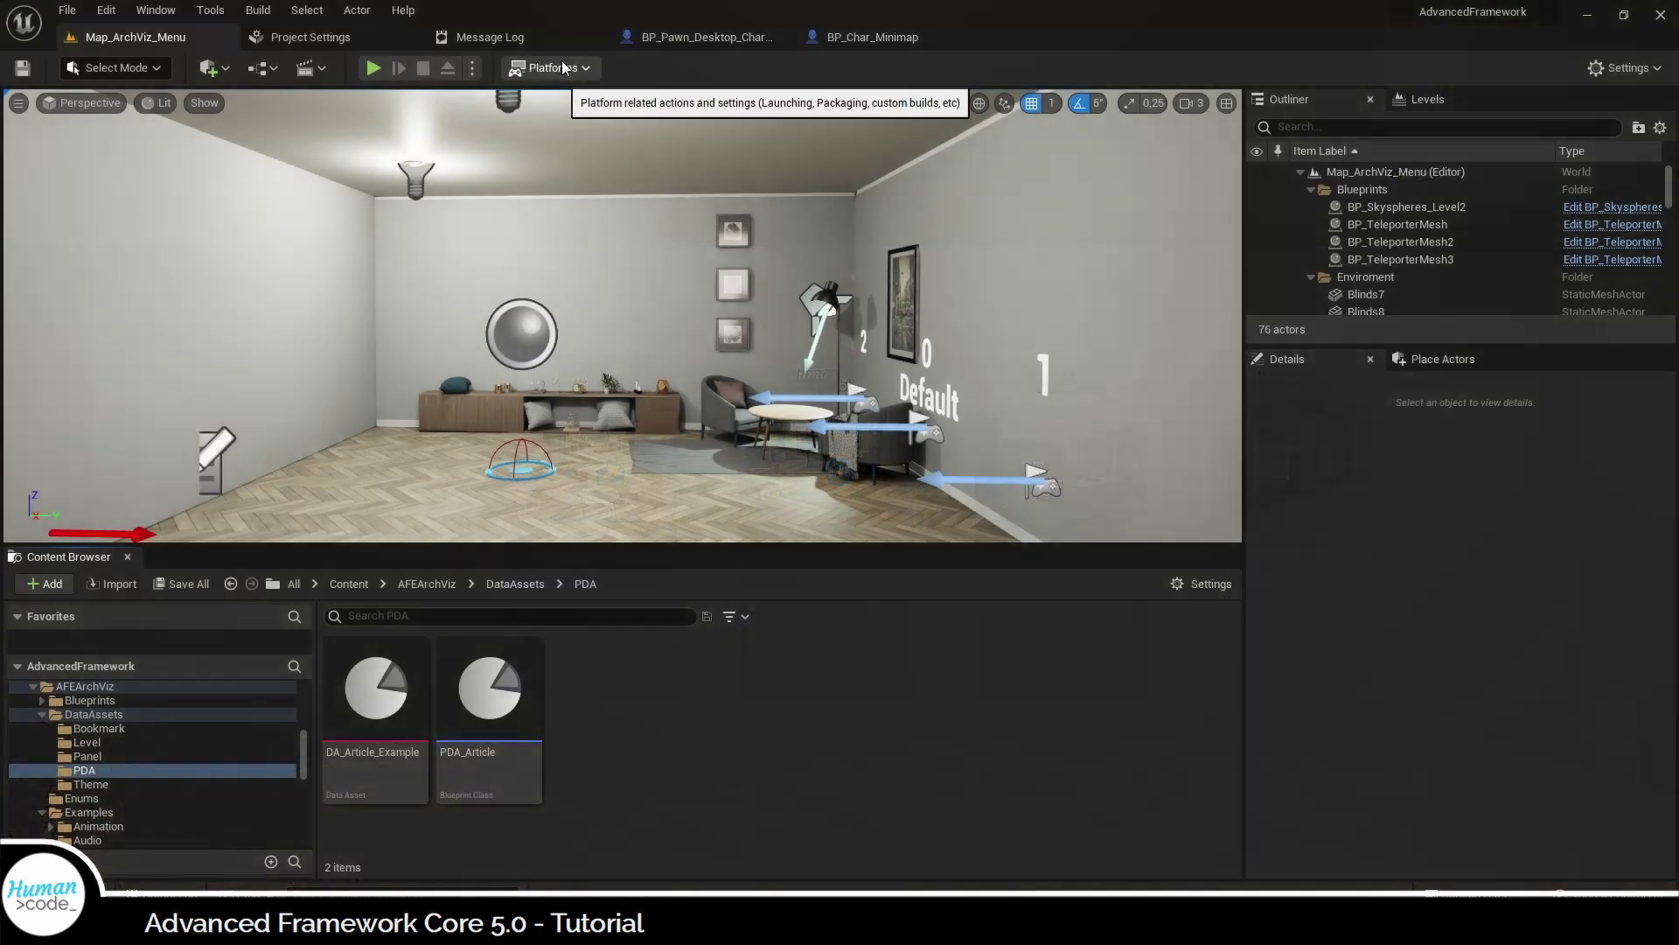
- Package the project for Windows into the D:\Builds folder and display the Output Log
click(564, 67)
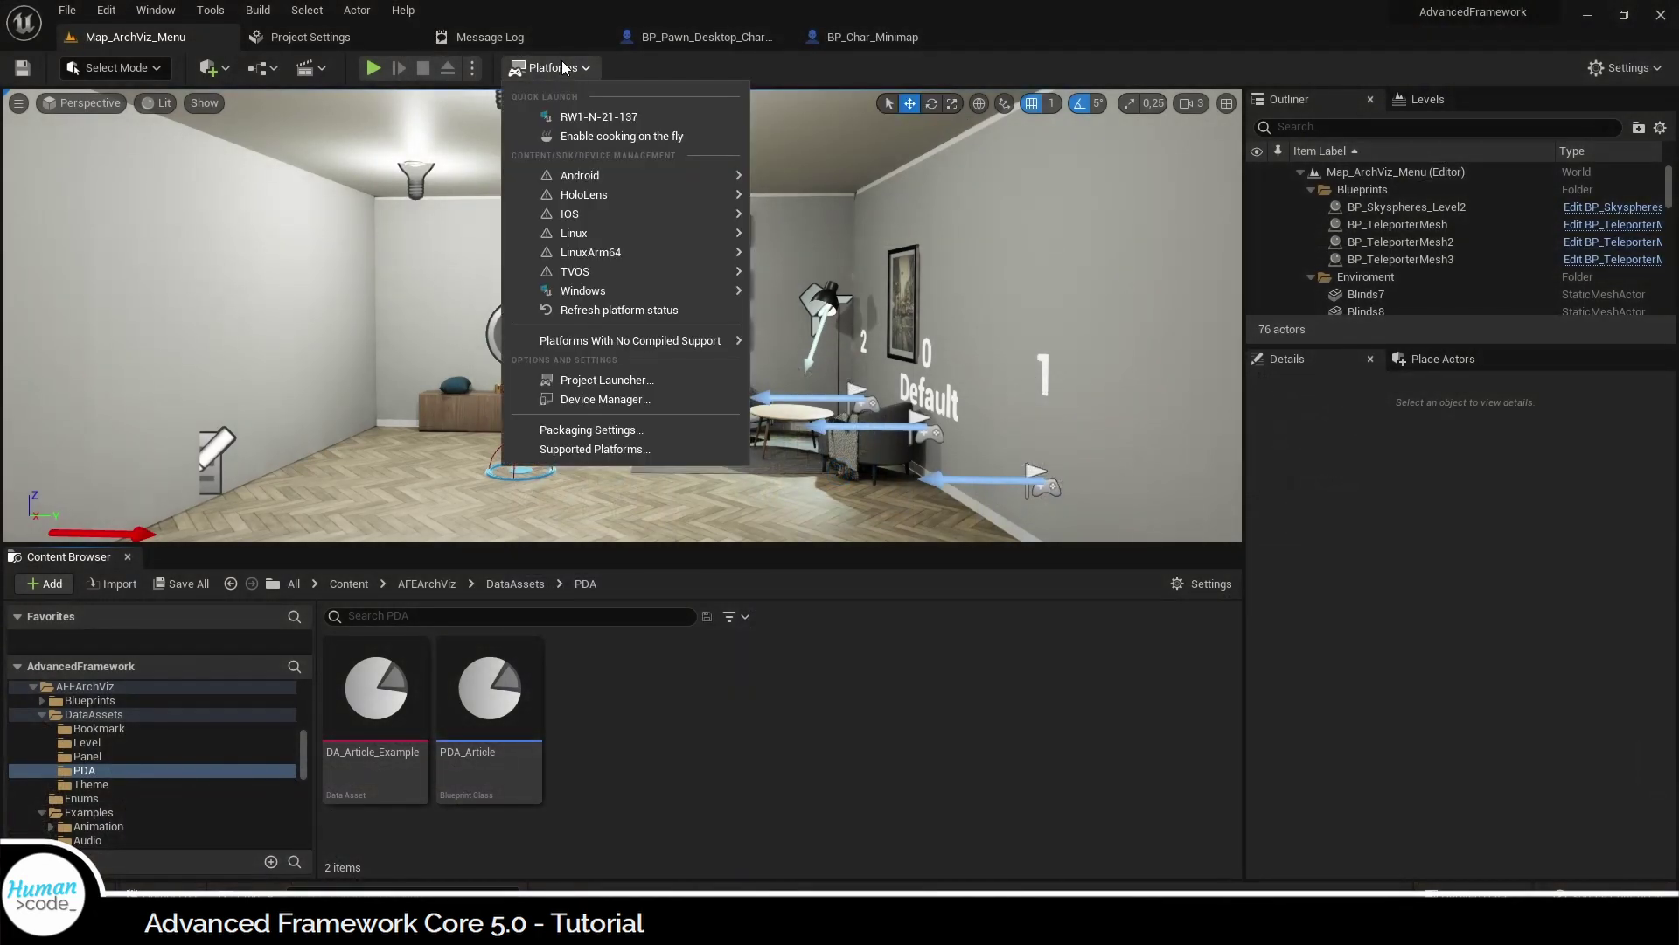
mouse_move(727, 289)
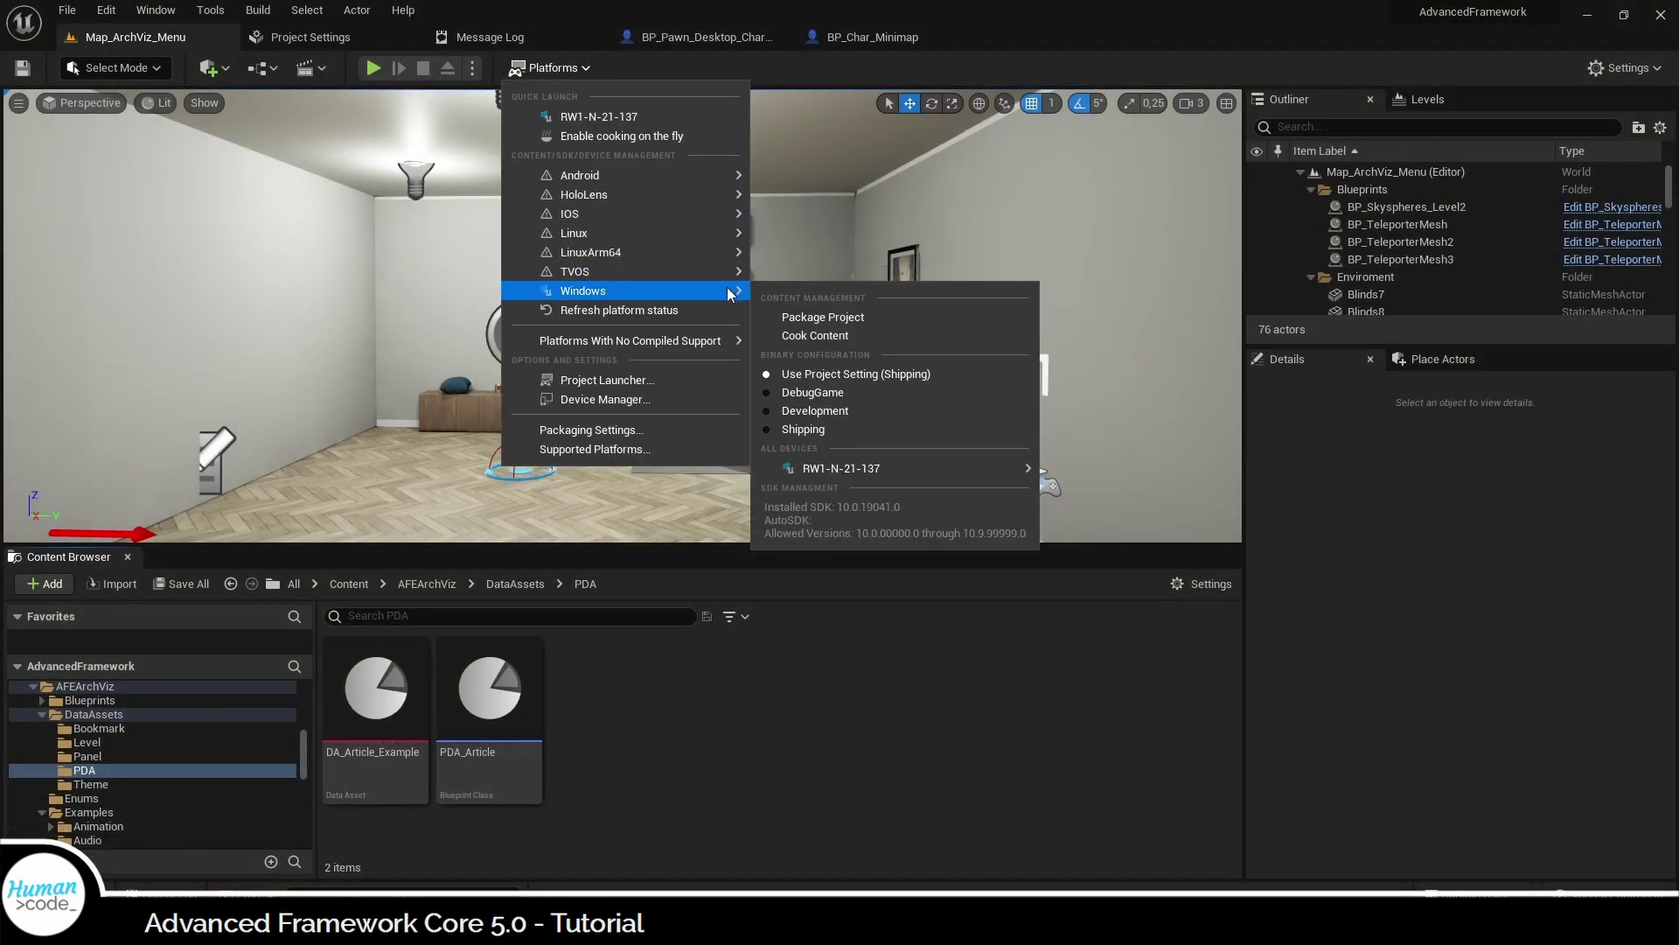
click(842, 319)
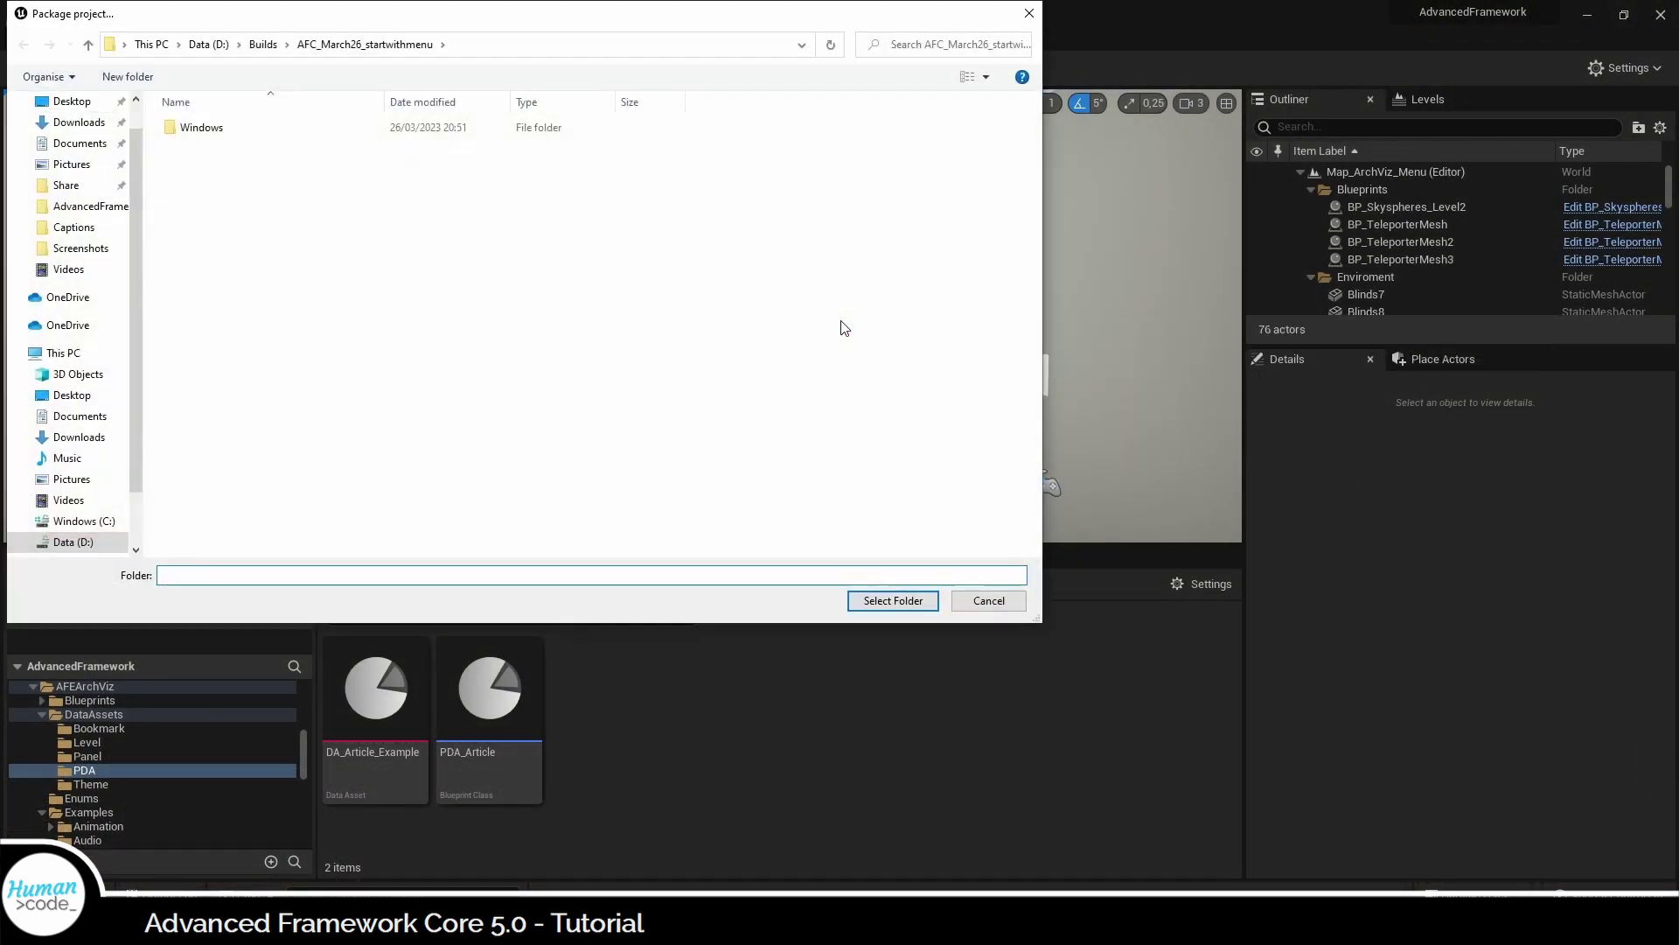
click(262, 44)
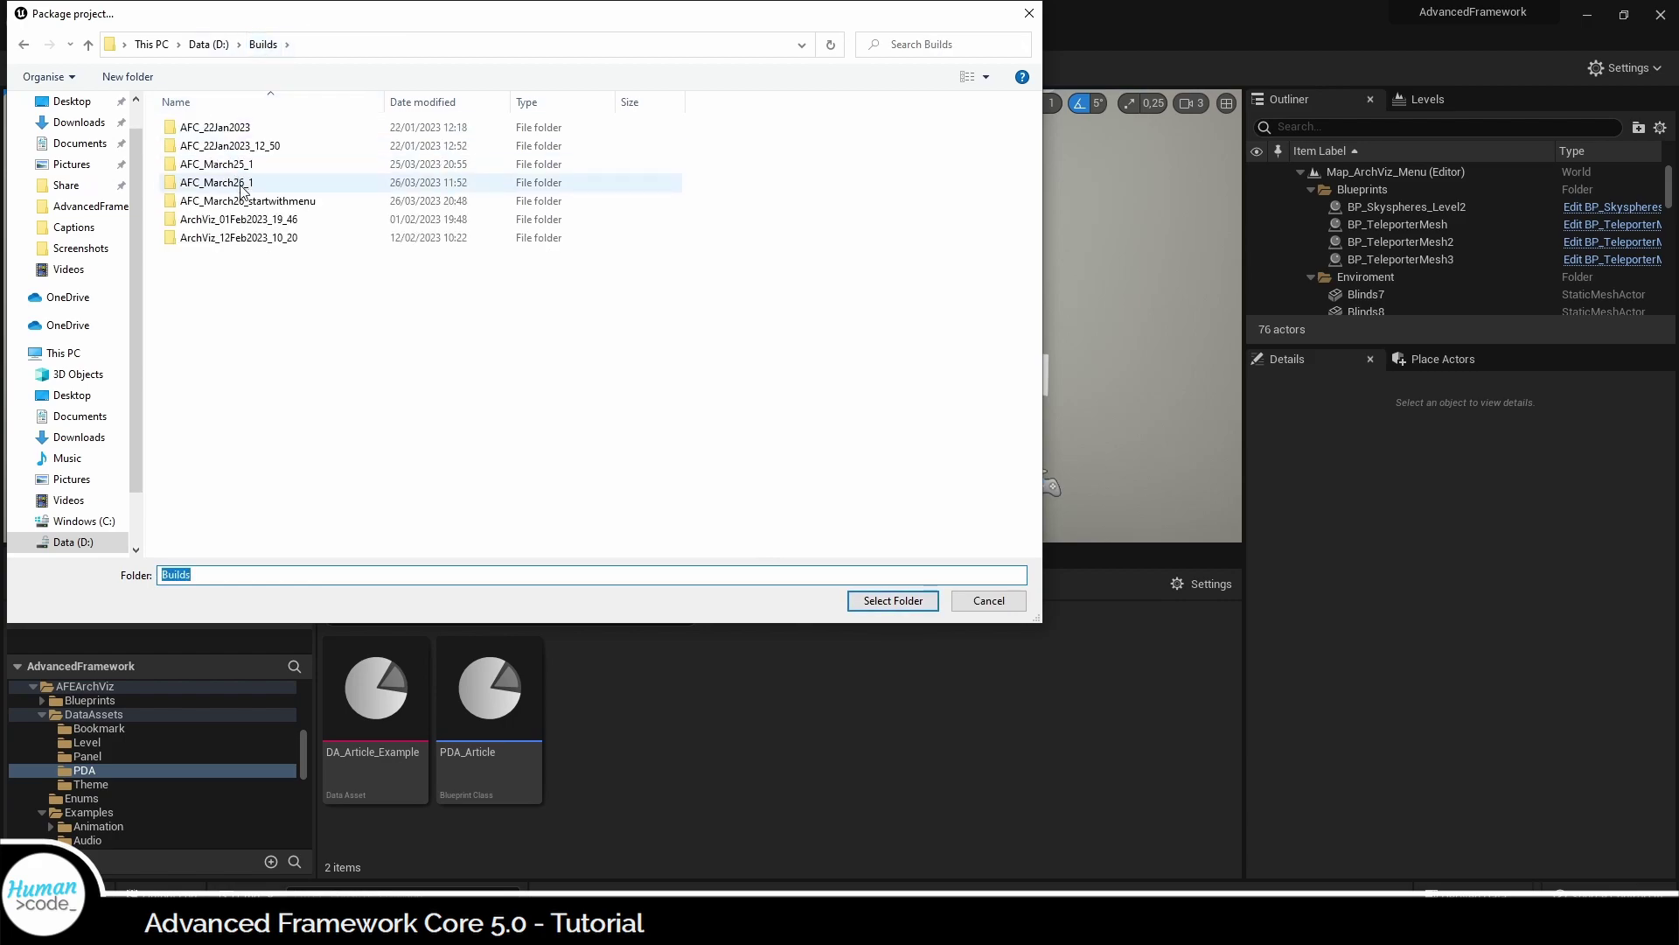
click(219, 178)
click(893, 600)
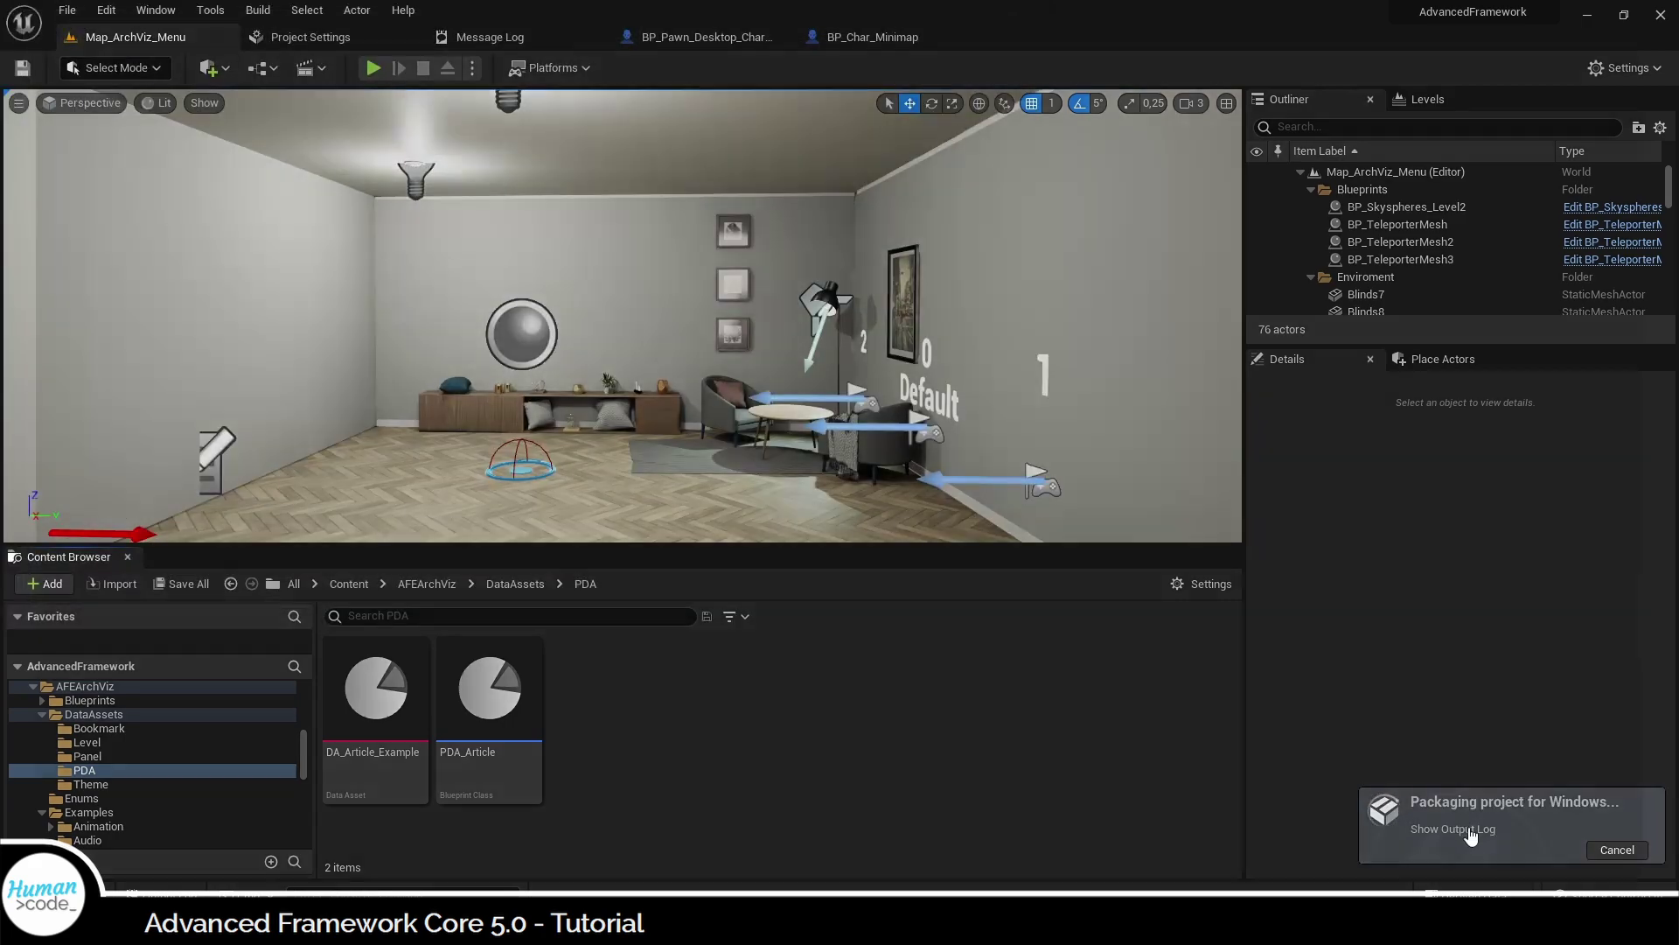
click(1469, 829)
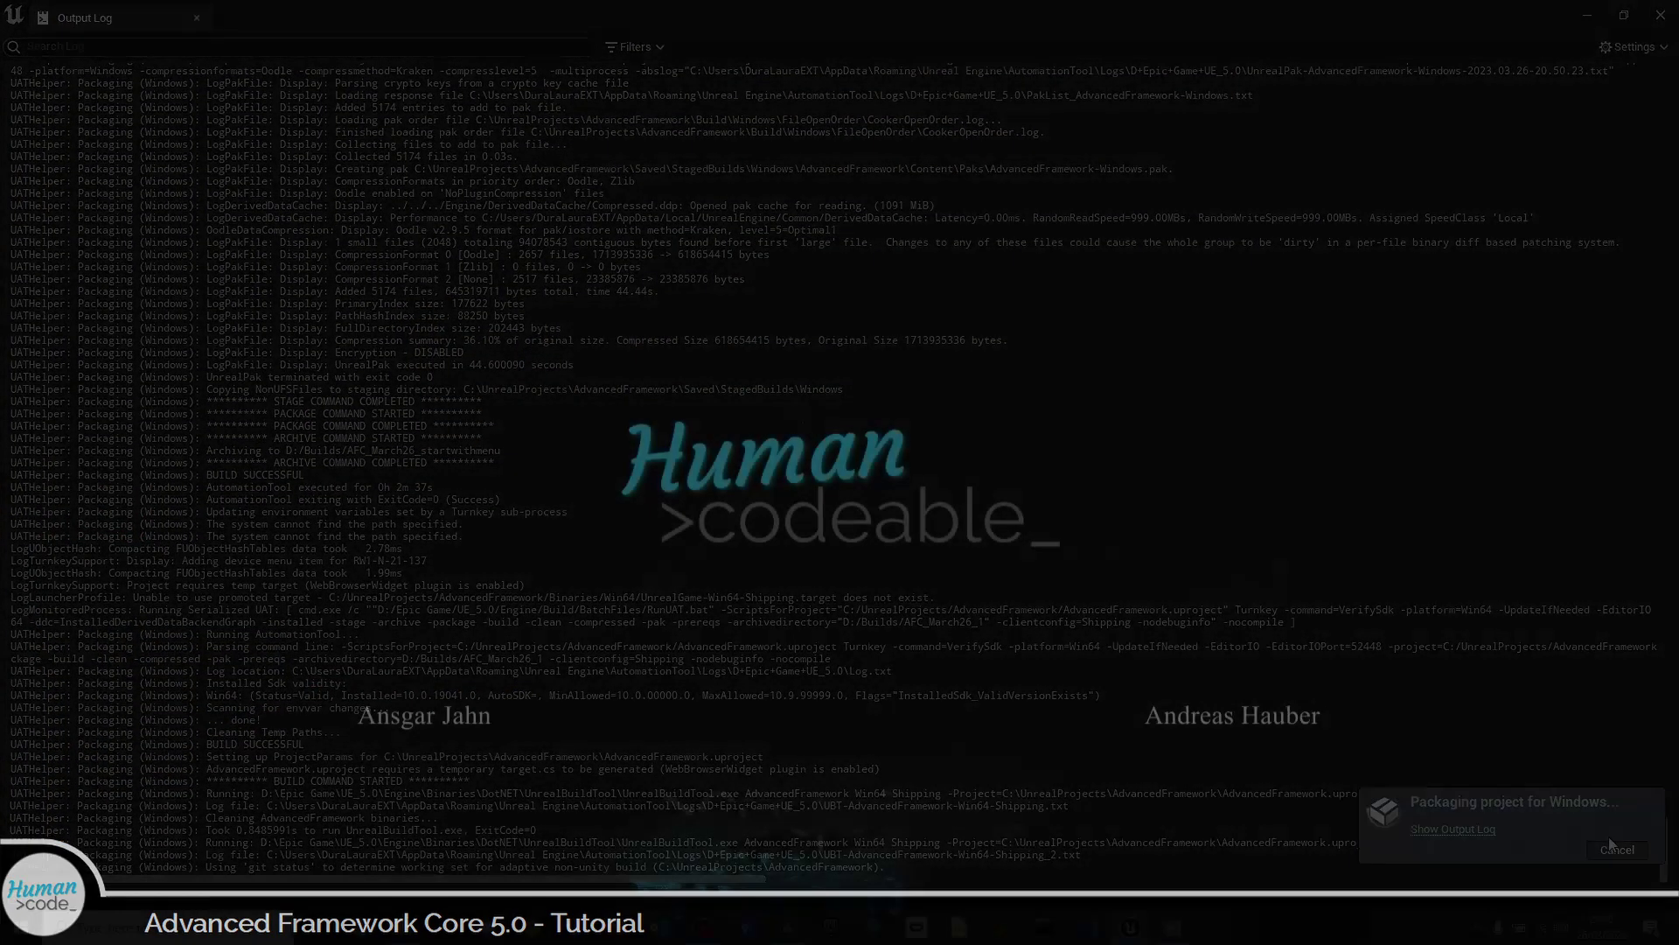